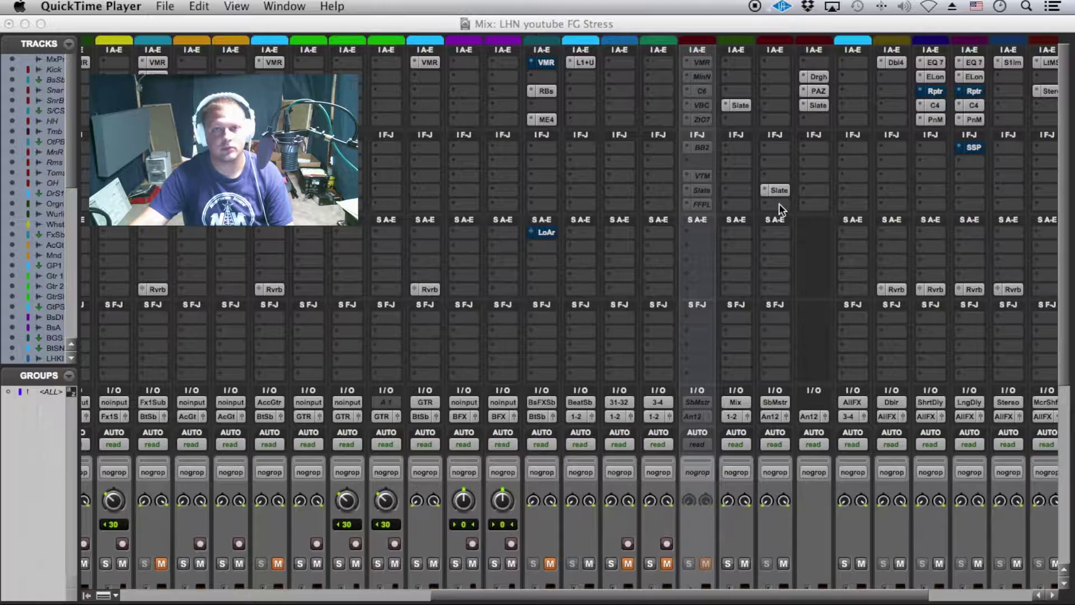
Mute the GtrPS guitar sub track in the mixer.
{"action": "left_click_drag", "start_coordinate": [620, 595], "coordinate": [196, 532]}
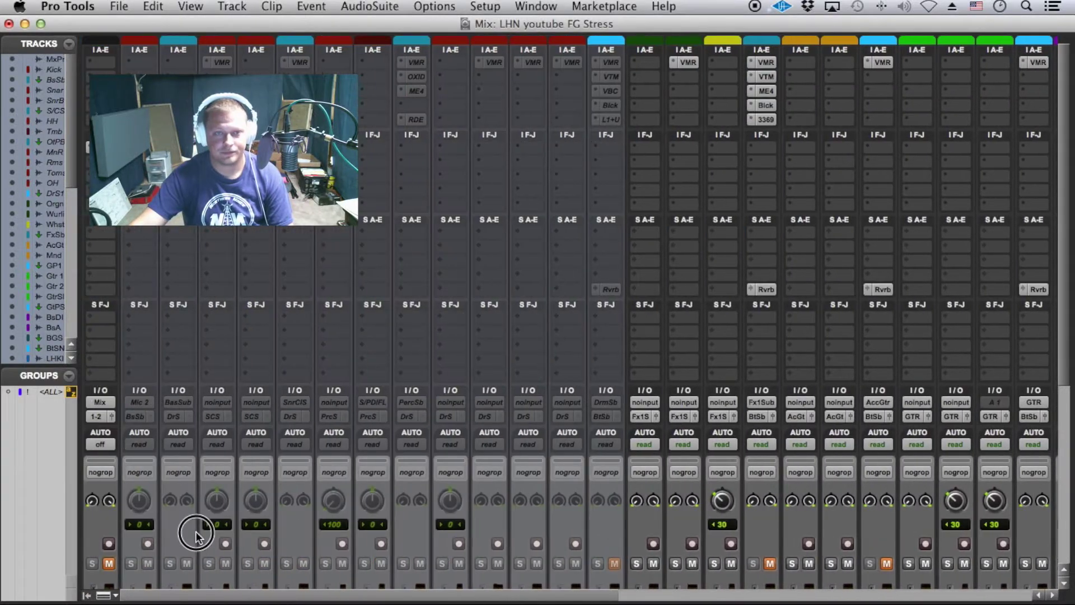
{"action": "scroll", "coordinate": [539, 327], "scroll_direction": "down", "scroll_amount": 10}
{"action": "left_click_drag", "start_coordinate": [511, 597], "coordinate": [732, 594]}
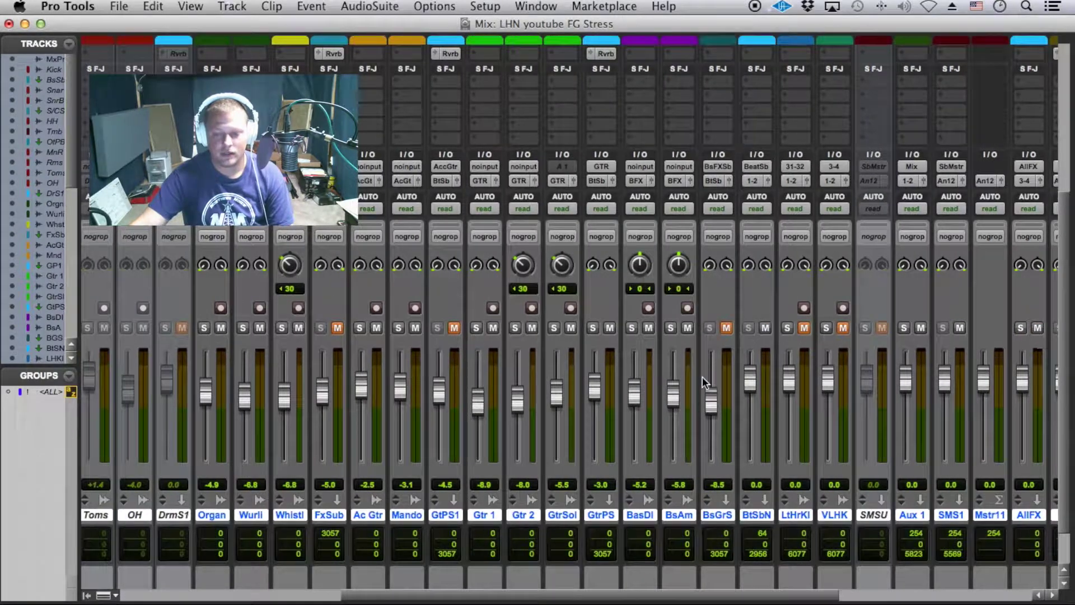
{"action": "scroll", "coordinate": [702, 376], "scroll_direction": "up", "scroll_amount": 10}
{"action": "scroll", "coordinate": [710, 386], "scroll_direction": "down", "scroll_amount": 6}
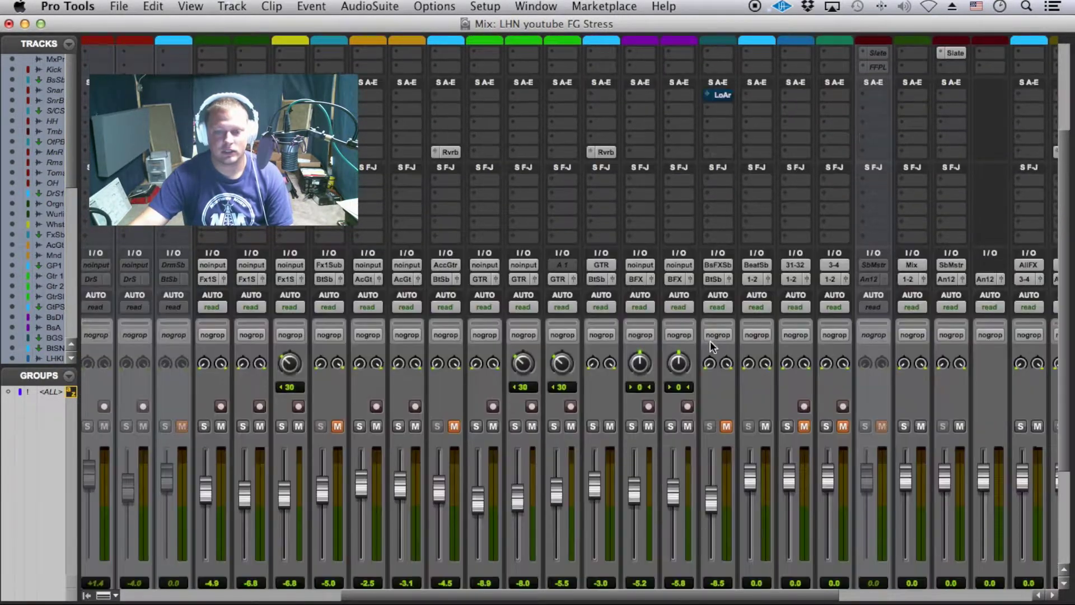
{"action": "left_click", "coordinate": [609, 426]}
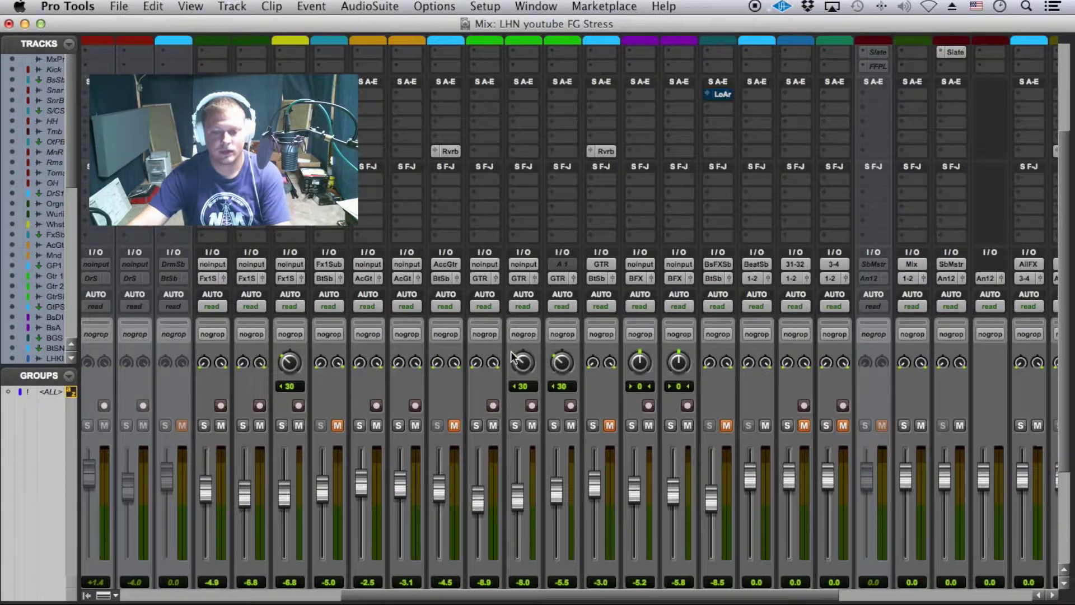
Unmute the GtPS1 acoustic guitar sub track.
{"action": "scroll", "coordinate": [510, 351], "scroll_direction": "down", "scroll_amount": 4}
{"action": "scroll", "coordinate": [481, 360], "scroll_direction": "up", "scroll_amount": 10}
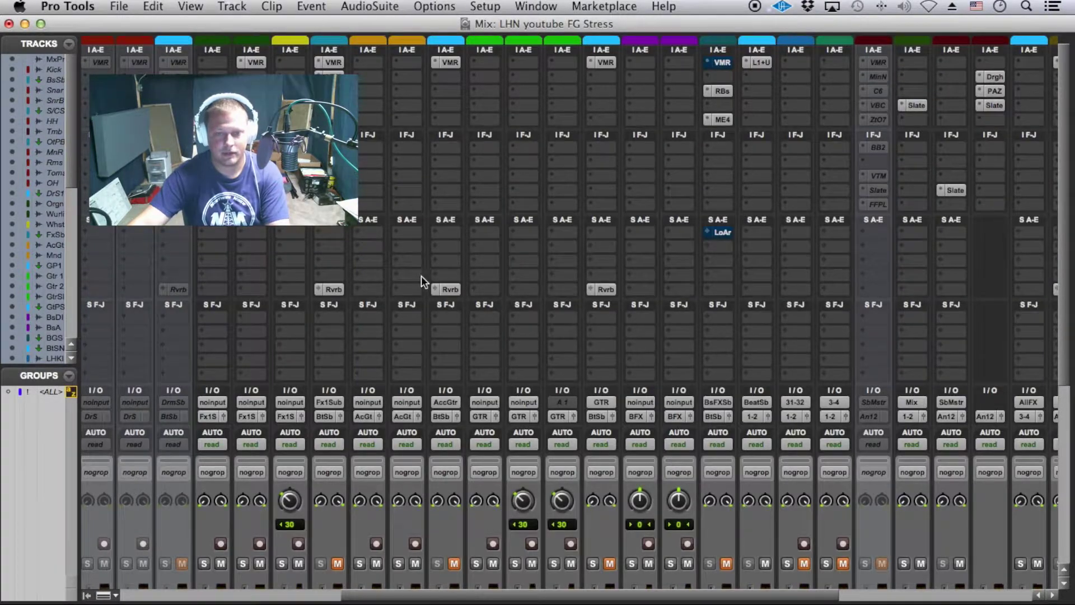
{"action": "scroll", "coordinate": [429, 314], "scroll_direction": "down", "scroll_amount": 11}
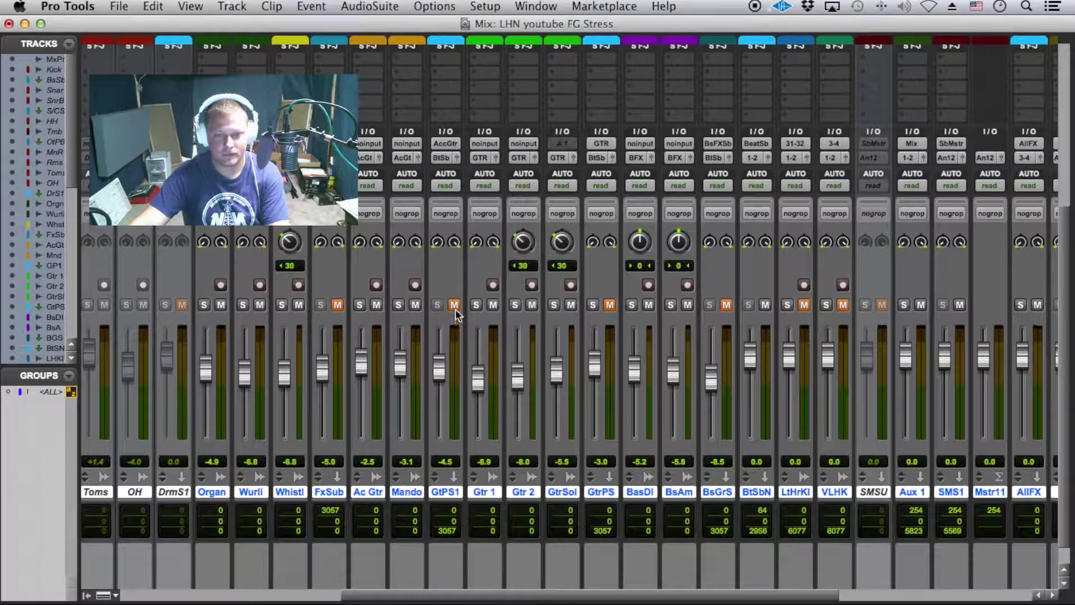
{"action": "left_click", "coordinate": [454, 305]}
{"action": "scroll", "coordinate": [452, 308], "scroll_direction": "up", "scroll_amount": 11}
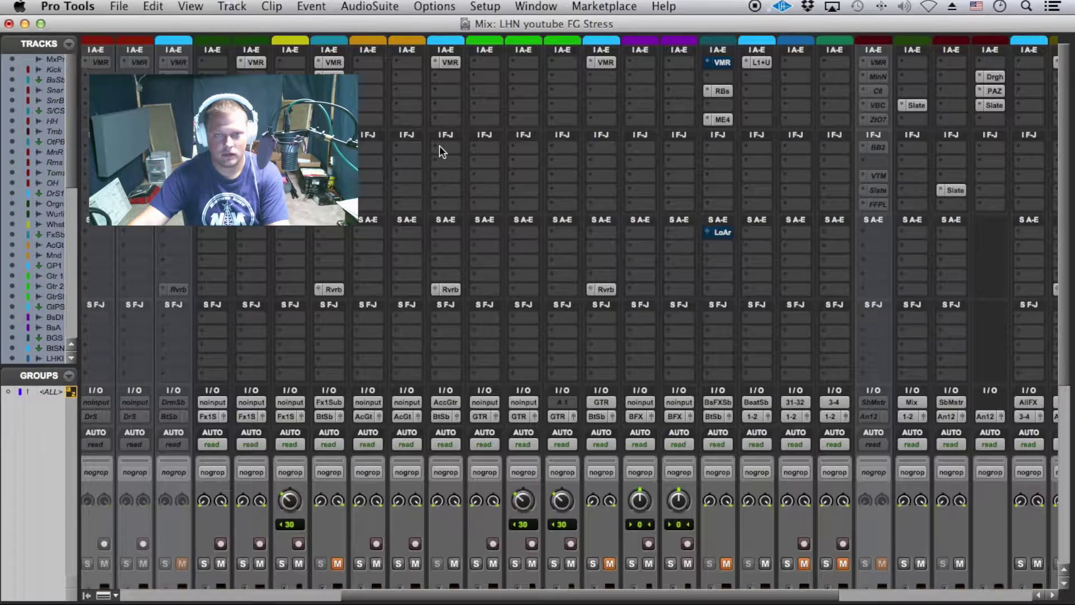
{"action": "left_click", "coordinate": [451, 63]}
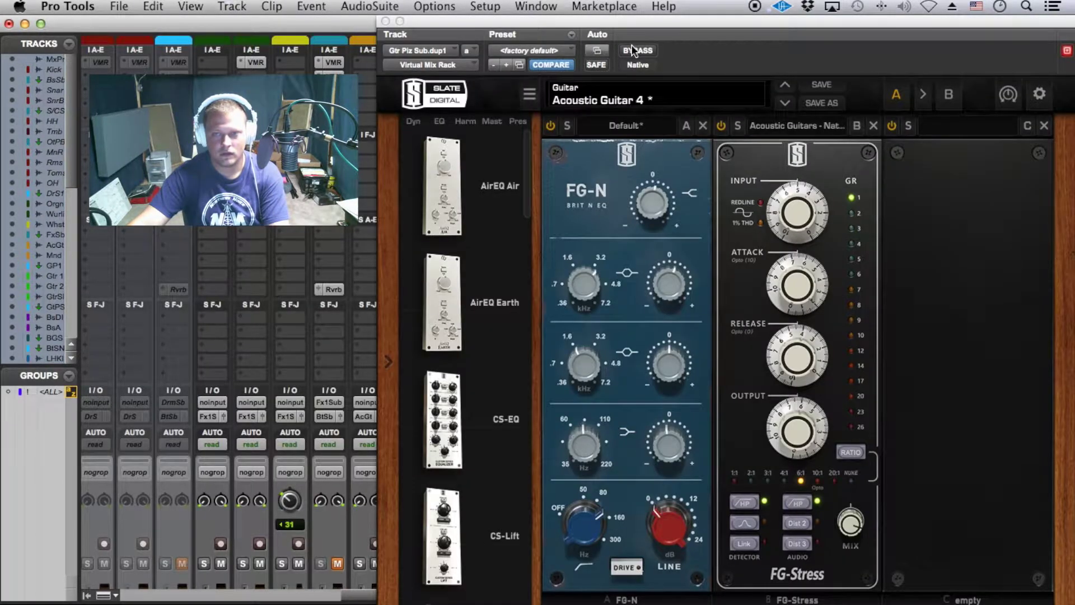
{"action": "left_click", "coordinate": [652, 284]}
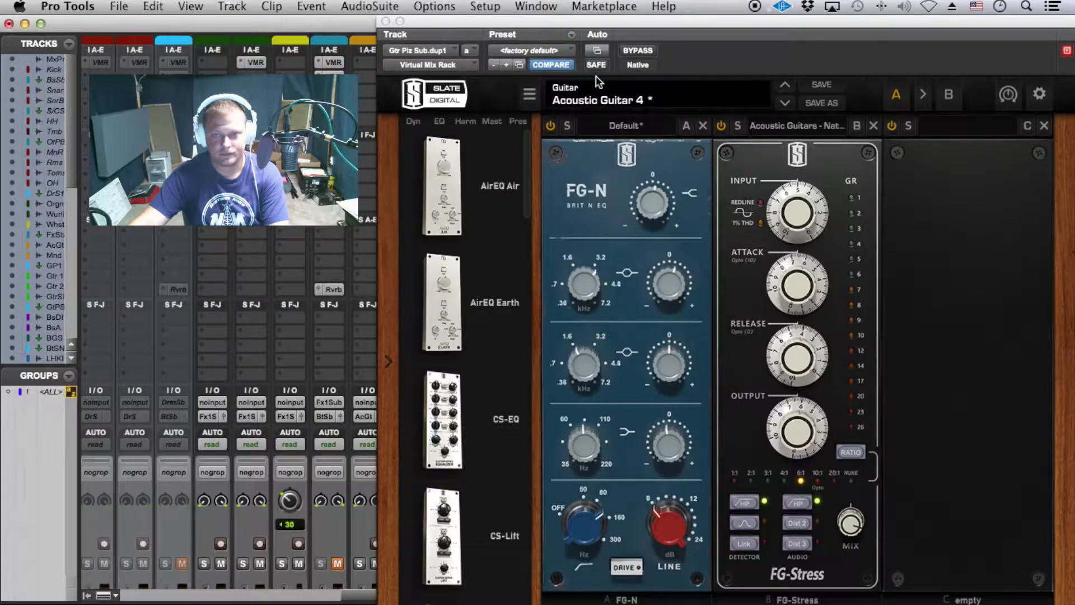
{"action": "left_click", "coordinate": [386, 21]}
Make the Organ, Wurli, Whistl and FxSub tracks inactive together.
{"action": "scroll", "coordinate": [341, 268], "scroll_direction": "down", "scroll_amount": 11}
{"action": "left_click", "coordinate": [331, 494]}
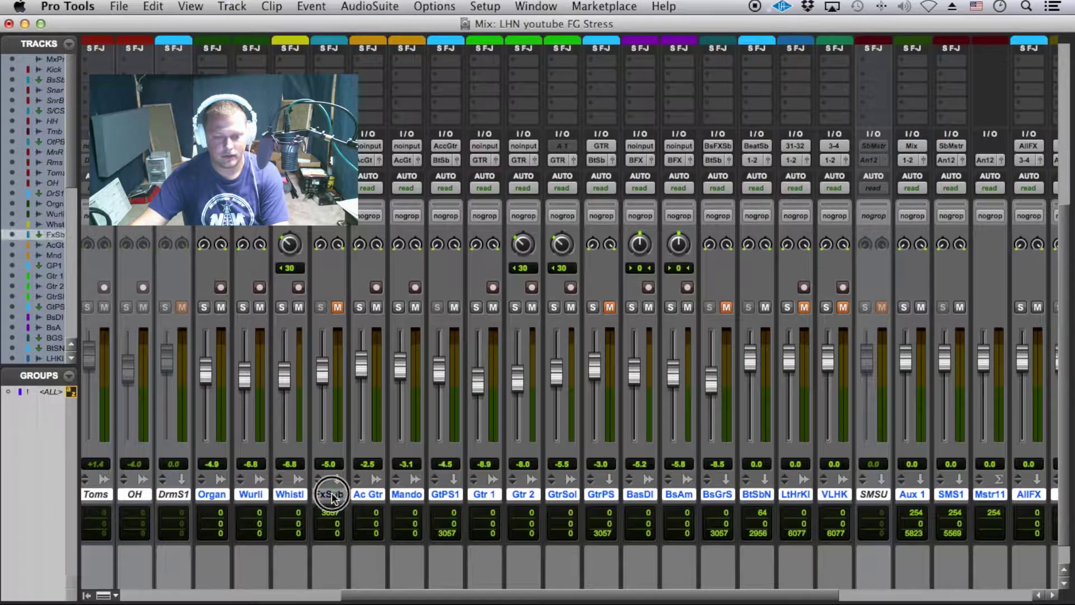
{"action": "left_click", "coordinate": [216, 491], "text": "shift"}
{"action": "right_click", "coordinate": [218, 491]}
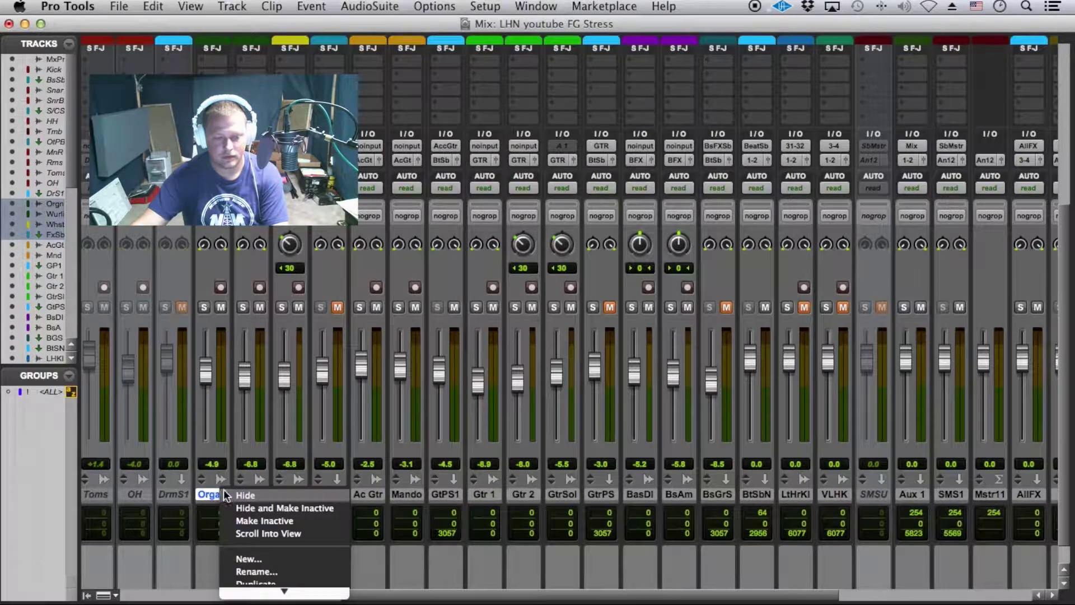
{"action": "left_click", "coordinate": [242, 521]}
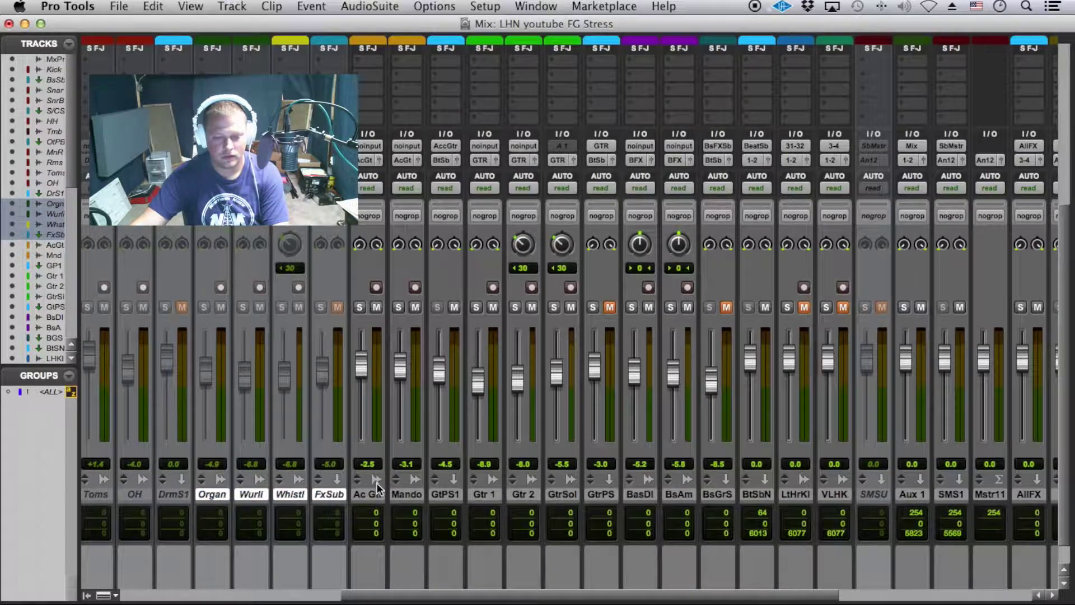
Start playback, open the Virtual Mix Rack on the GtPS1 track and dismiss the CPU overload error.
{"action": "key", "text": "space"}
{"action": "scroll", "coordinate": [516, 399], "scroll_direction": "up", "scroll_amount": 5}
{"action": "scroll", "coordinate": [517, 402], "scroll_direction": "up", "scroll_amount": 5}
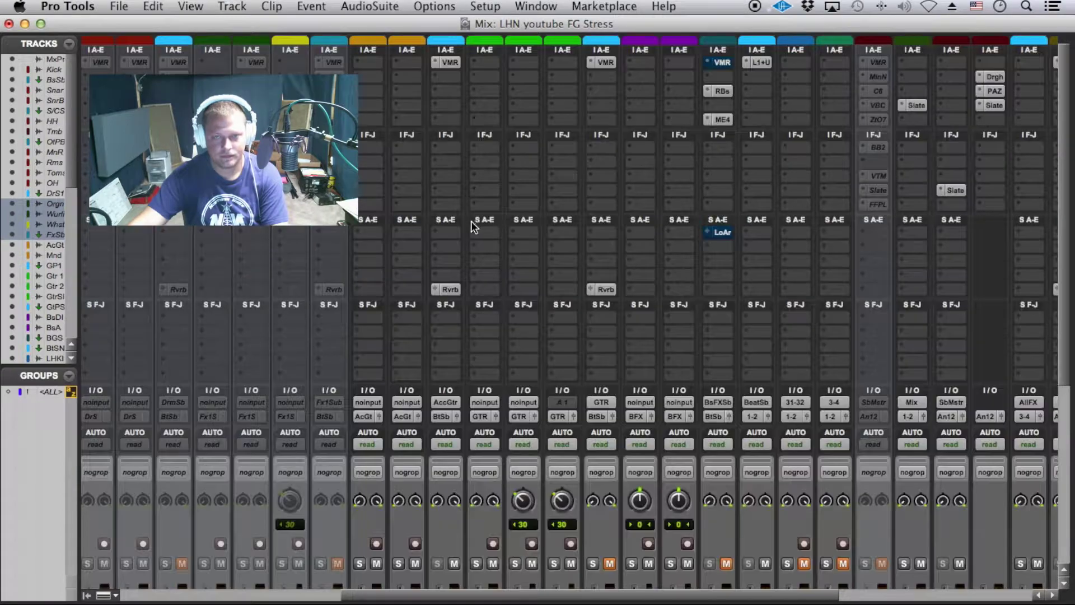
{"action": "left_click", "coordinate": [446, 62]}
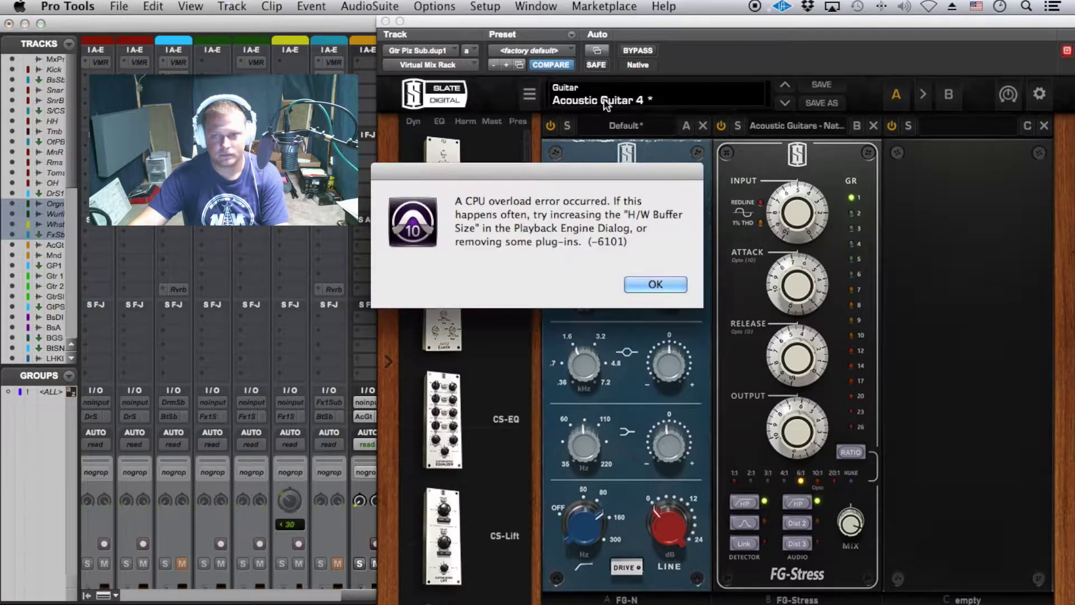
{"action": "left_click", "coordinate": [669, 284]}
Bypass the Virtual Mix Rack and re-enable it to compare the guitar without and with processing.
{"action": "left_click", "coordinate": [639, 51]}
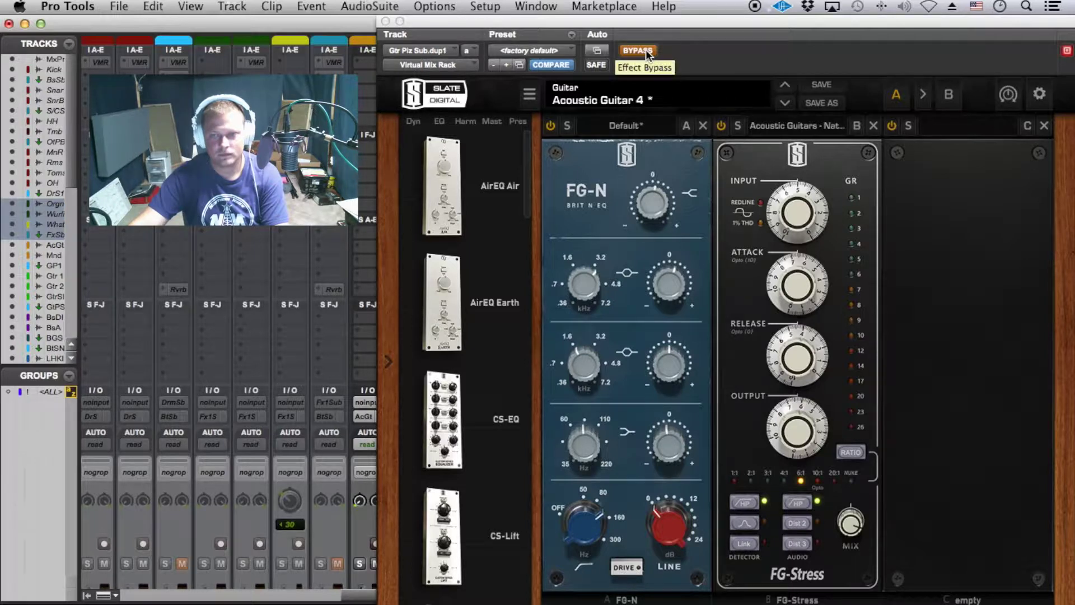
{"action": "left_click", "coordinate": [634, 68]}
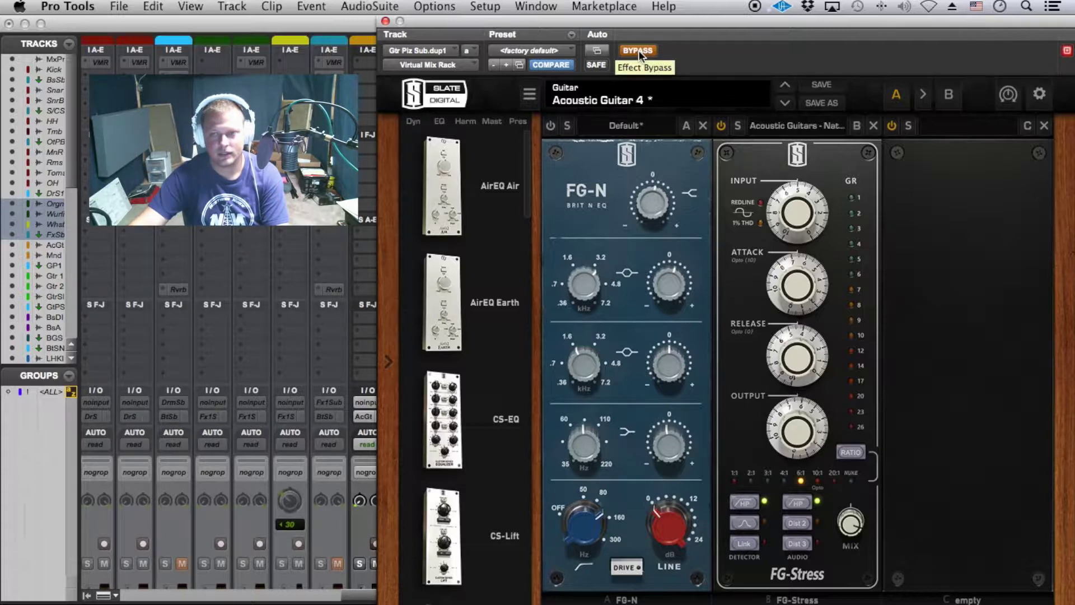
{"action": "left_click", "coordinate": [638, 49]}
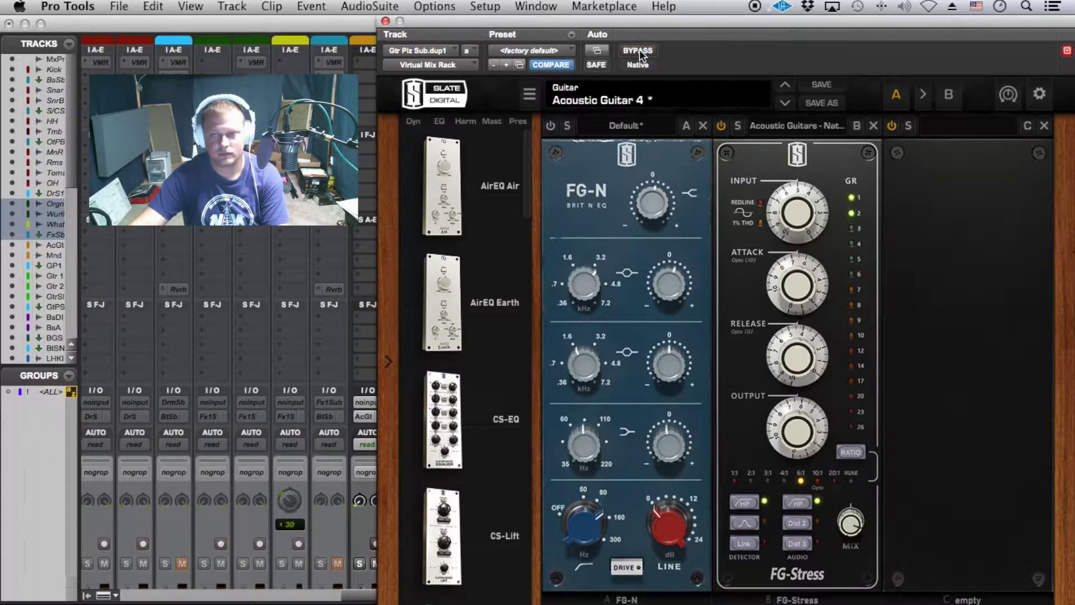
Set the FG-Stress output to 5.80 while comparing levels against bypass, and readjust its attack.
{"action": "left_click_drag", "start_coordinate": [804, 452], "coordinate": [797, 447]}
{"action": "left_click", "coordinate": [639, 51]}
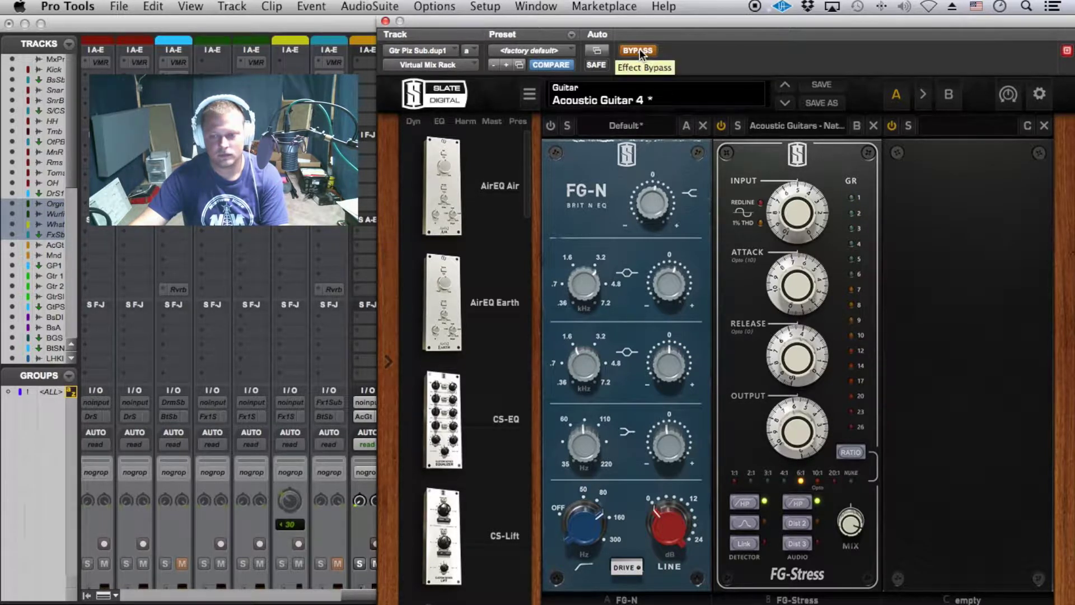
{"action": "left_click", "coordinate": [640, 49]}
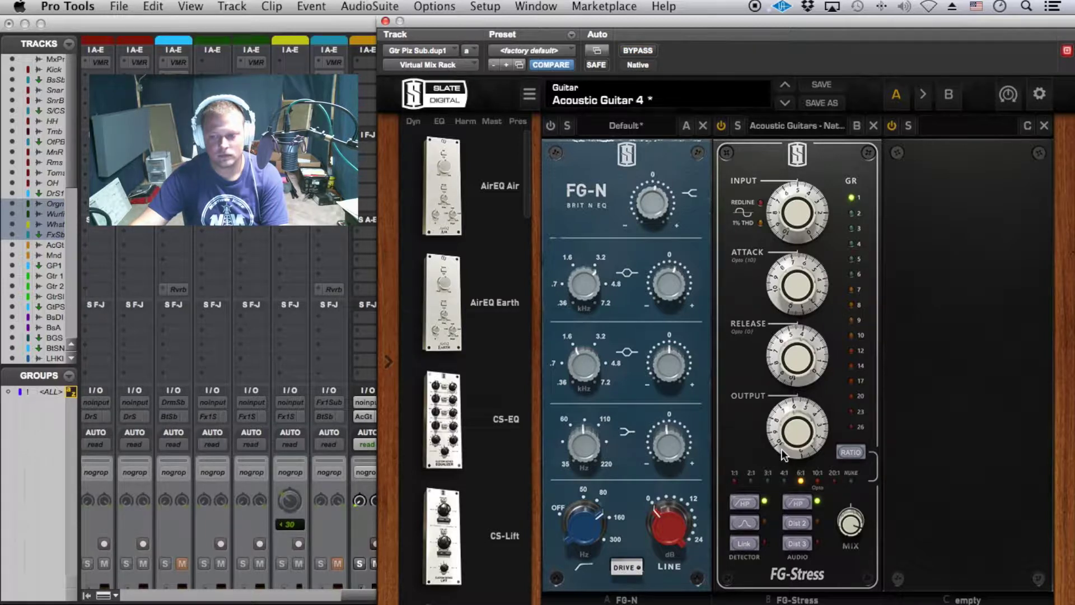
{"action": "left_click_drag", "start_coordinate": [785, 448], "coordinate": [785, 455]}
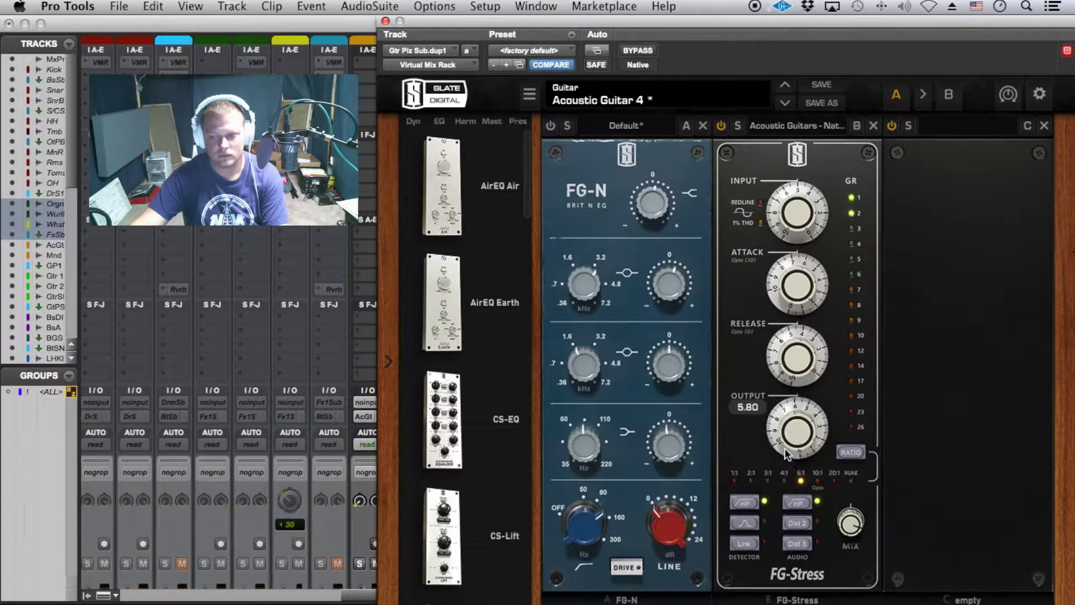
{"action": "left_click_drag", "start_coordinate": [807, 287], "coordinate": [809, 306]}
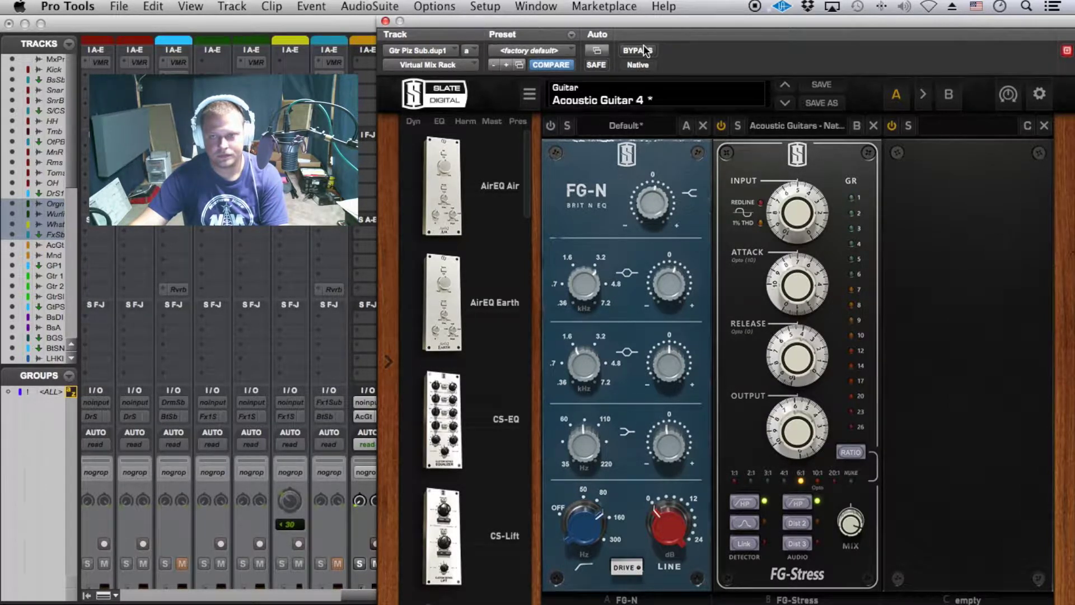
Switch on the FG-N EQ module and compare the combined EQ and compressor sound against the bypassed rack.
{"action": "left_click", "coordinate": [550, 126]}
{"action": "left_click", "coordinate": [634, 52]}
{"action": "left_click", "coordinate": [633, 52]}
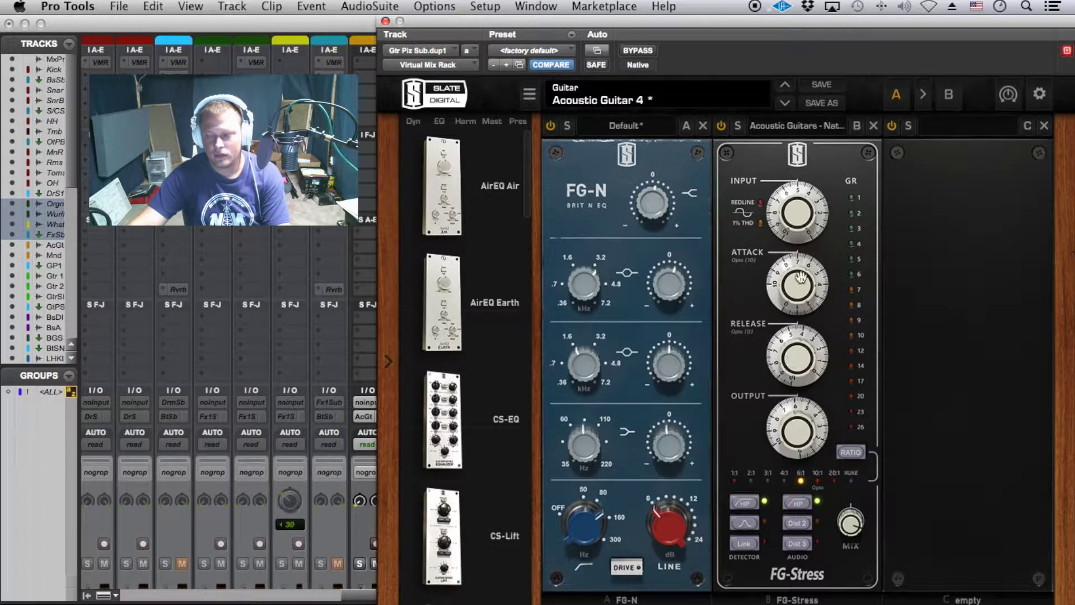
{"action": "left_click_drag", "start_coordinate": [786, 196], "coordinate": [810, 202]}
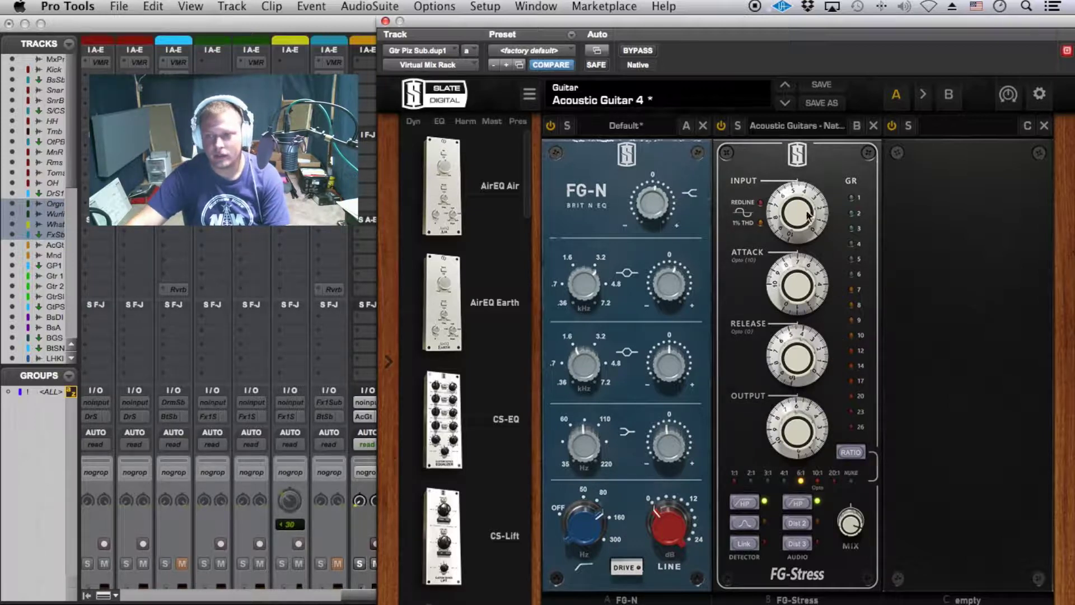
{"action": "left_click_drag", "start_coordinate": [787, 206], "coordinate": [788, 203]}
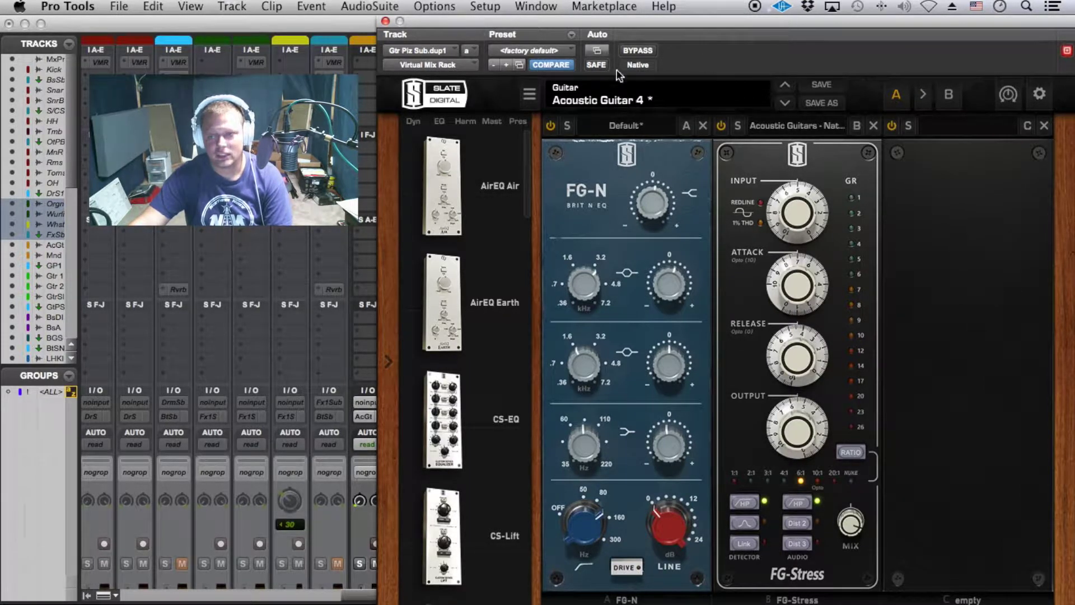
{"action": "left_click", "coordinate": [636, 51]}
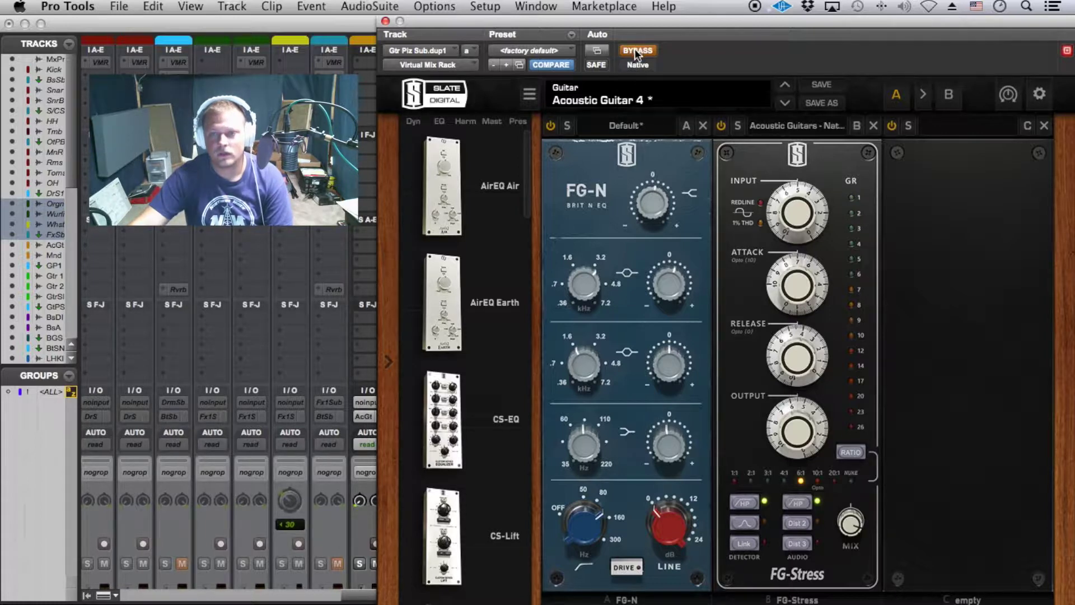
{"action": "left_click", "coordinate": [636, 50]}
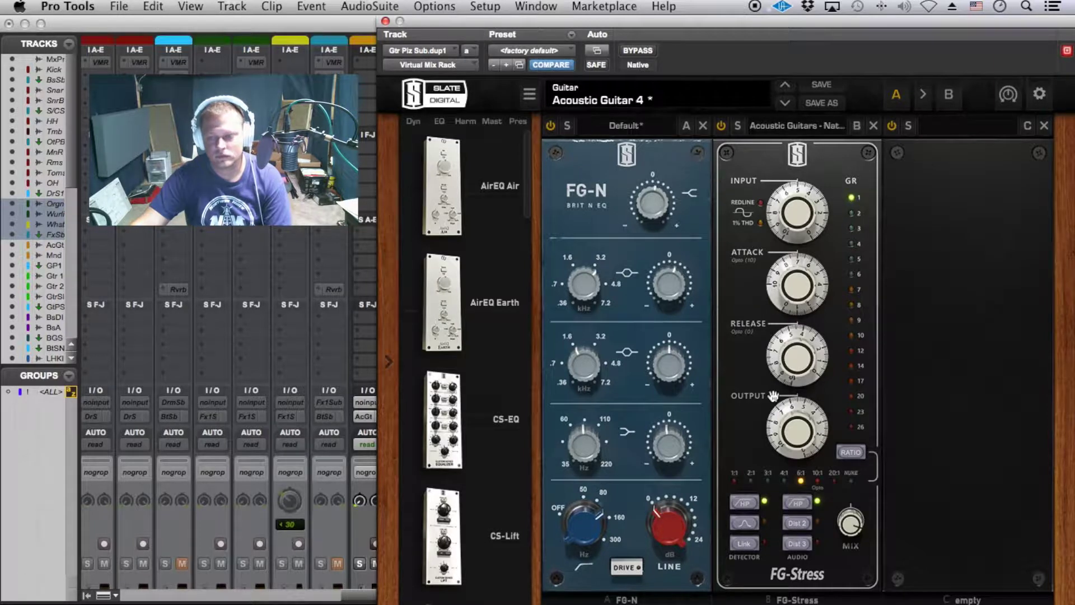
Set the FG-Stress output to 6.00 and switch off the FG-N EQ module.
{"action": "left_click_drag", "start_coordinate": [782, 439], "coordinate": [786, 448]}
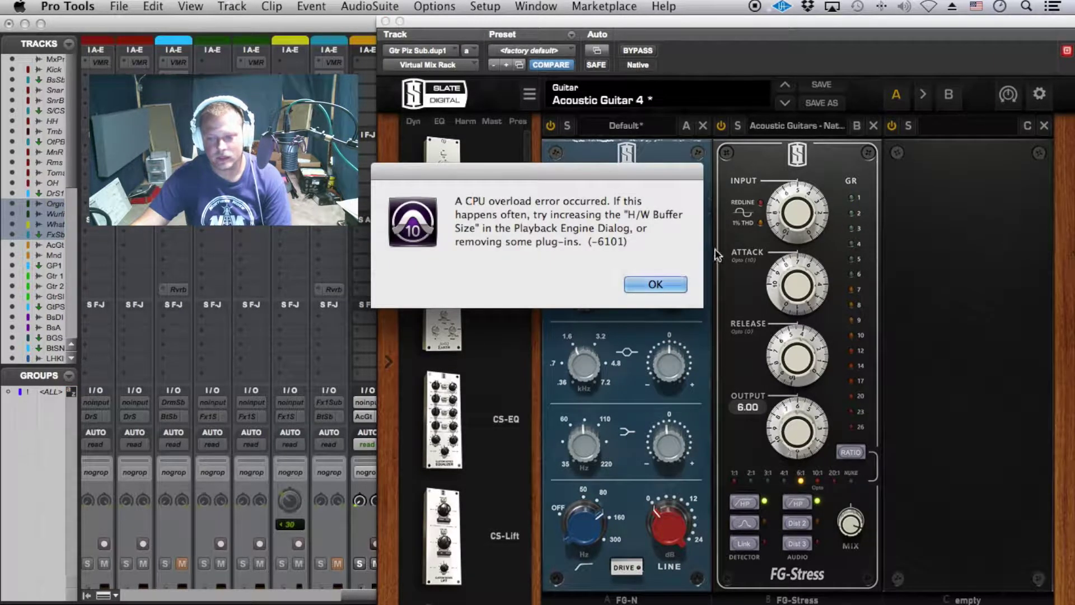
{"action": "left_click", "coordinate": [678, 283]}
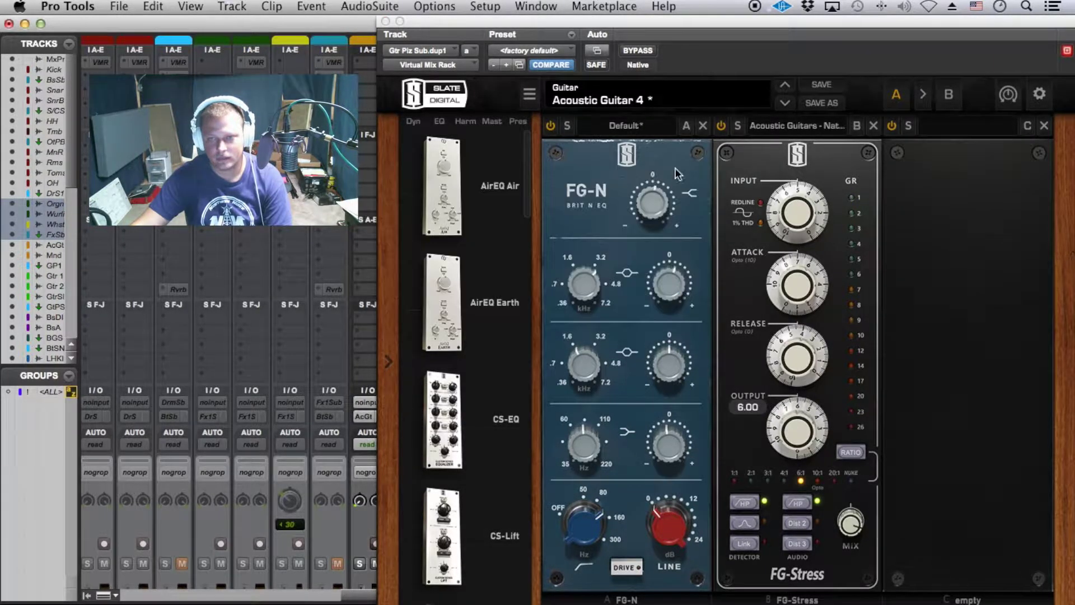
{"action": "left_click", "coordinate": [647, 47]}
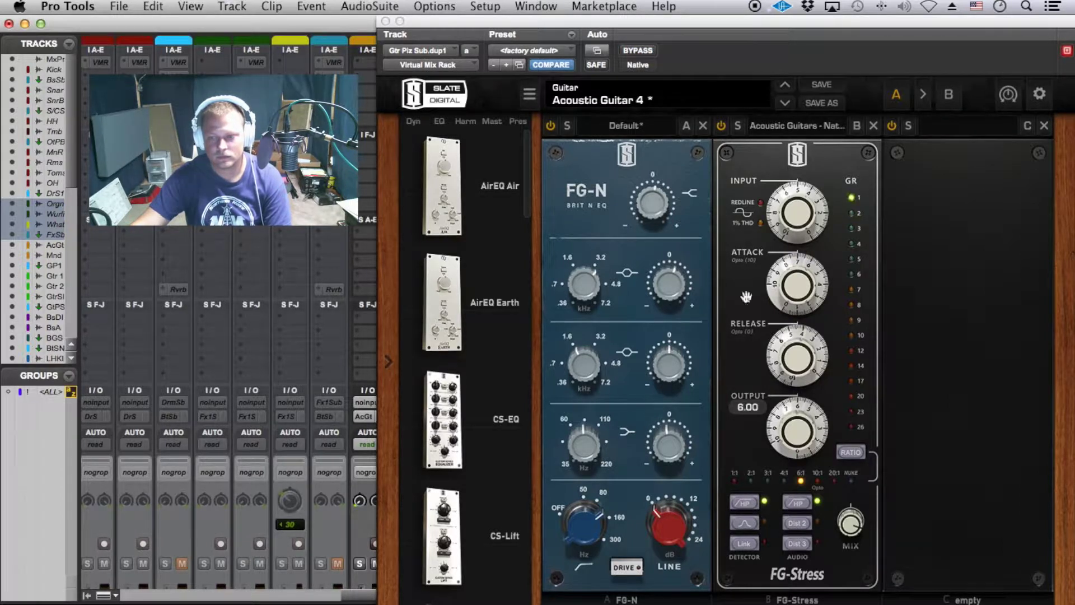
{"action": "left_click", "coordinate": [551, 125]}
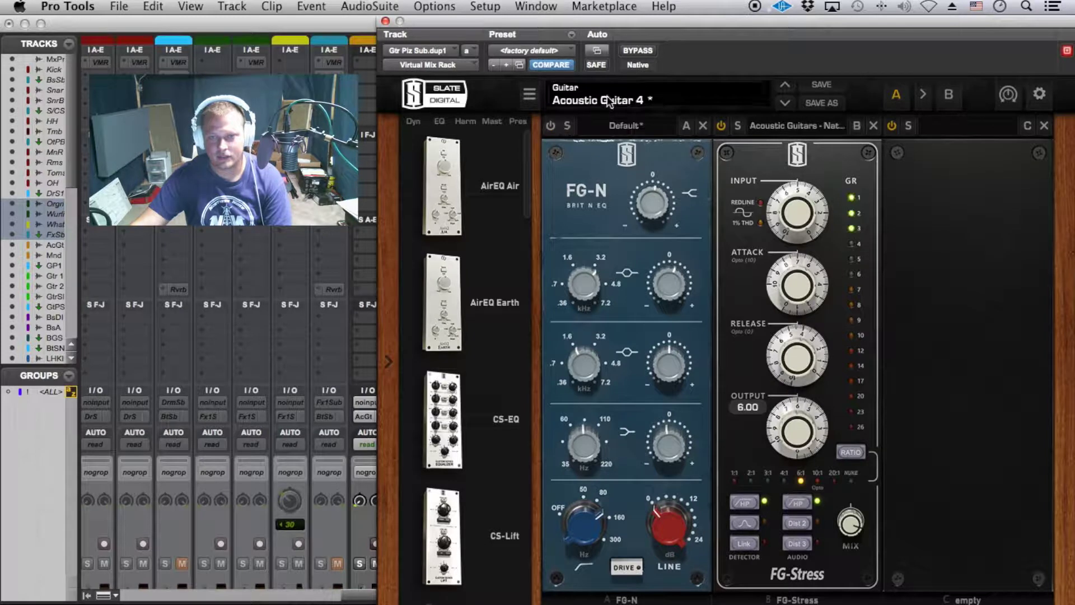
Toggle the rack's bypass on and off twice to compare FG-Stress alone with the unprocessed guitar.
{"action": "left_click", "coordinate": [630, 53]}
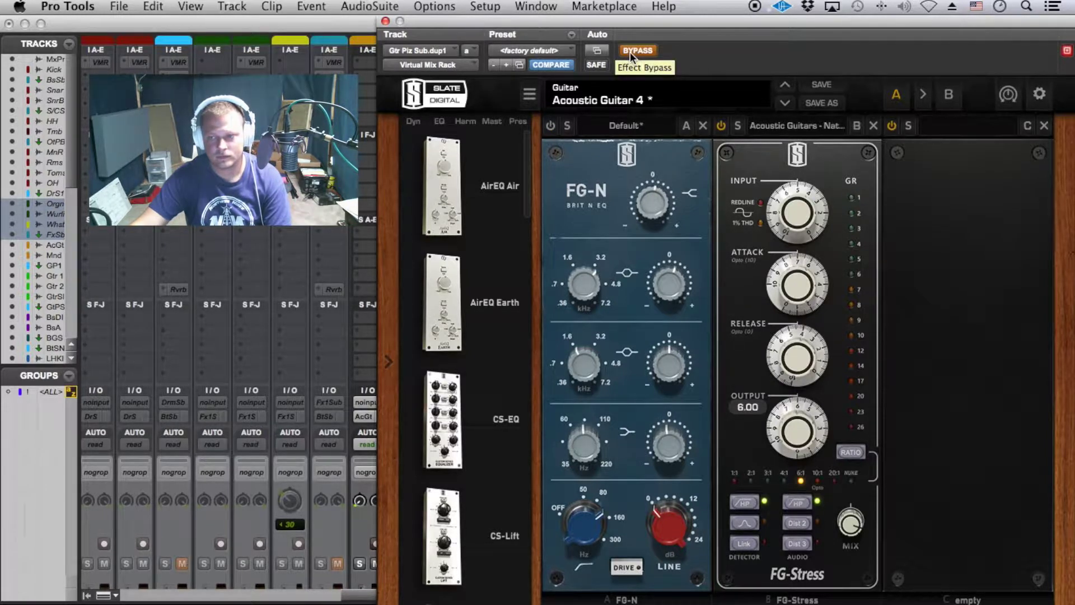
{"action": "left_click", "coordinate": [630, 52]}
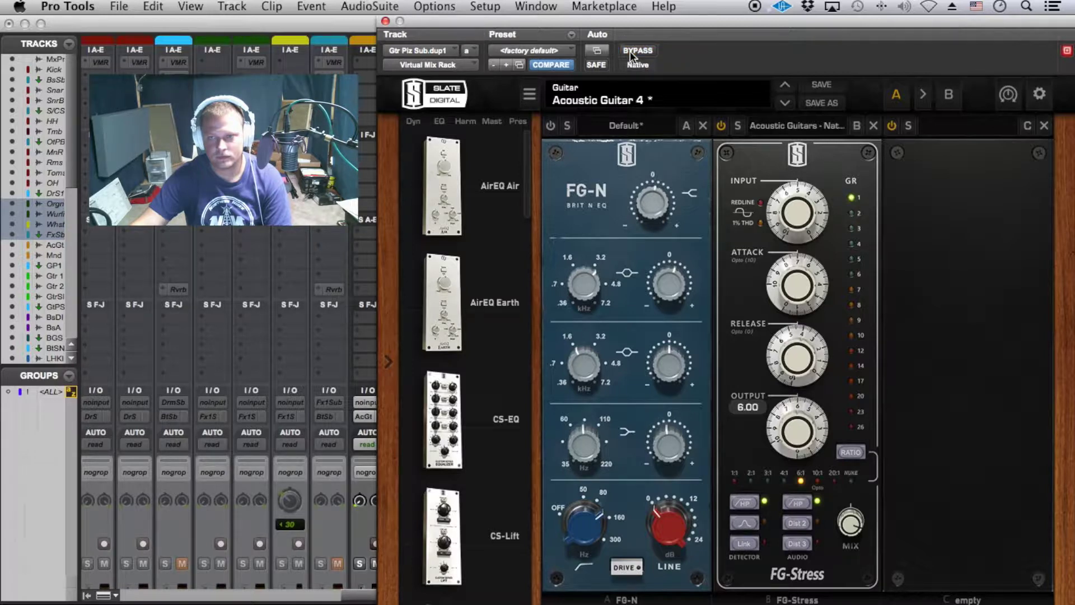
{"action": "left_click", "coordinate": [631, 52]}
{"action": "left_click", "coordinate": [631, 50]}
Set the FG-Stress output to 6.30 and check its attack and mix settings.
{"action": "left_click", "coordinate": [810, 299]}
{"action": "left_click_drag", "start_coordinate": [797, 439], "coordinate": [785, 483]}
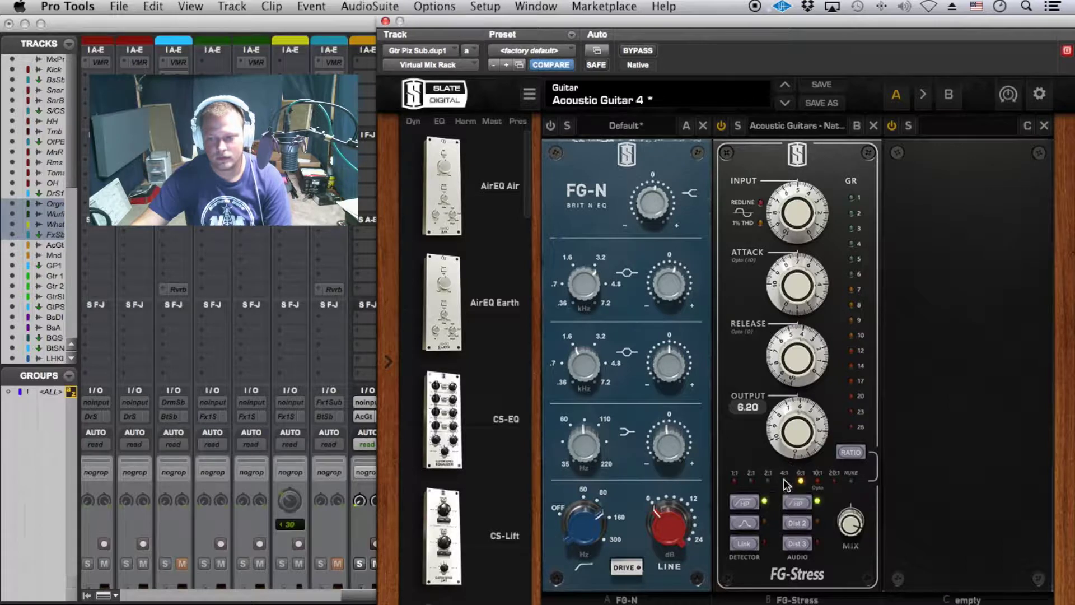
{"action": "left_click", "coordinate": [798, 443]}
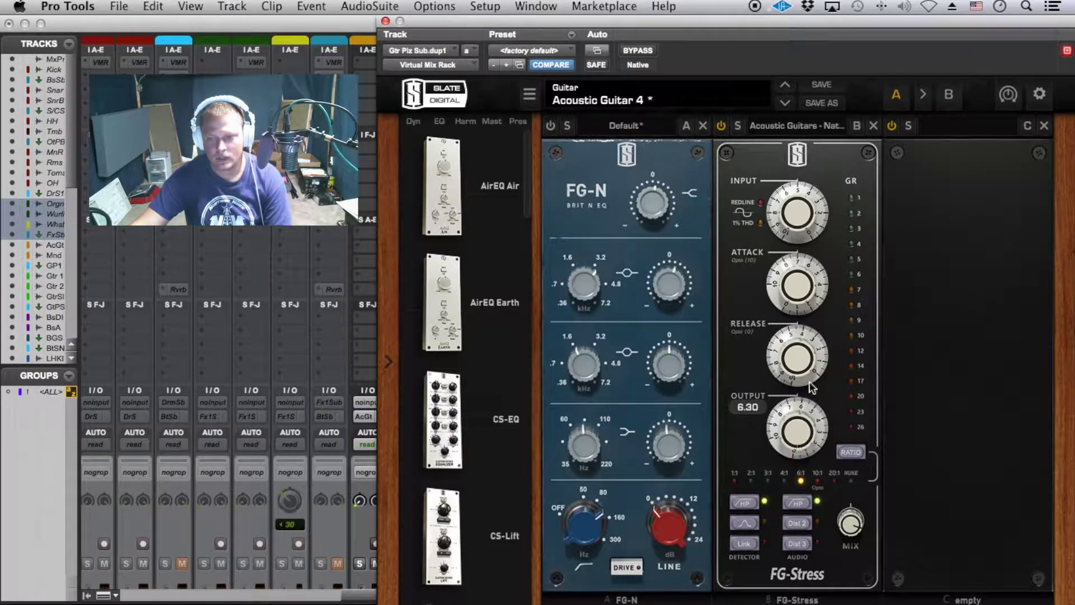
{"action": "left_click", "coordinate": [795, 299]}
{"action": "left_click", "coordinate": [847, 526]}
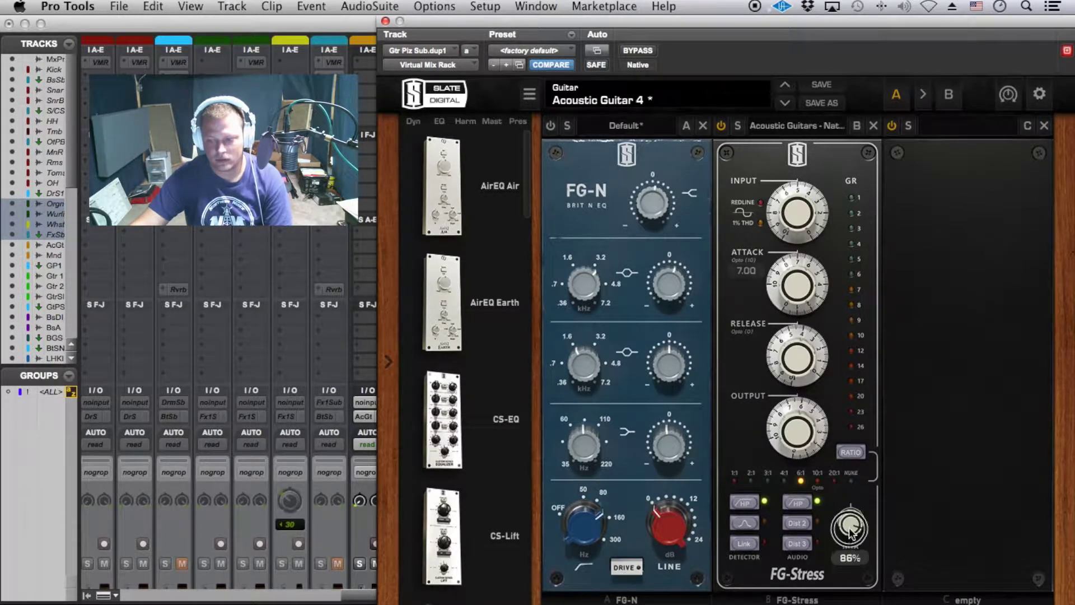
{"action": "left_click", "coordinate": [818, 302]}
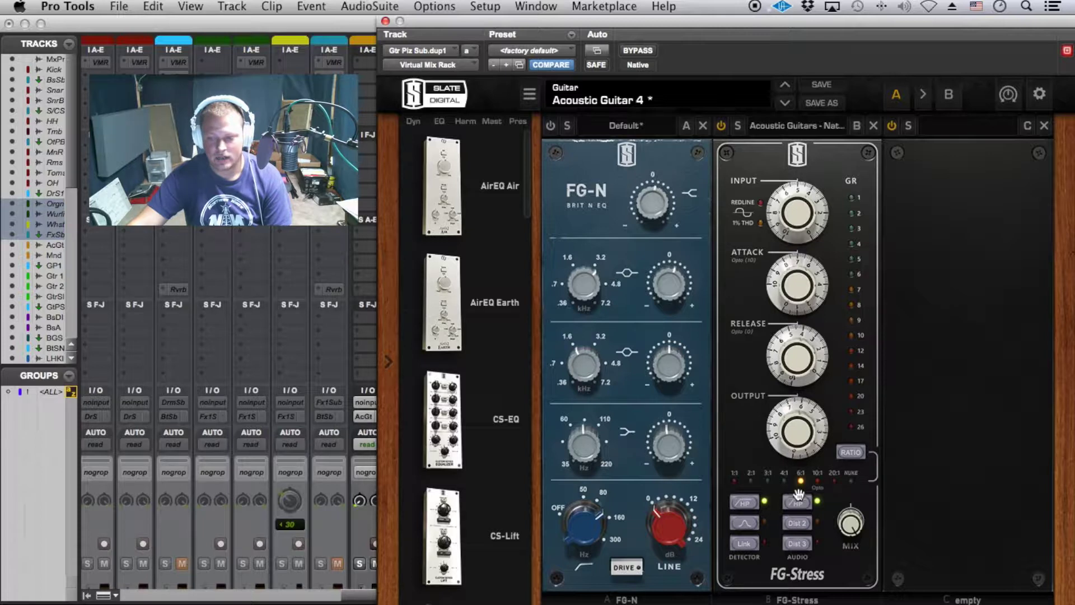
Try the FG-Stress compressor at 2:1 and 4:1 ratios.
{"action": "left_click", "coordinate": [750, 480]}
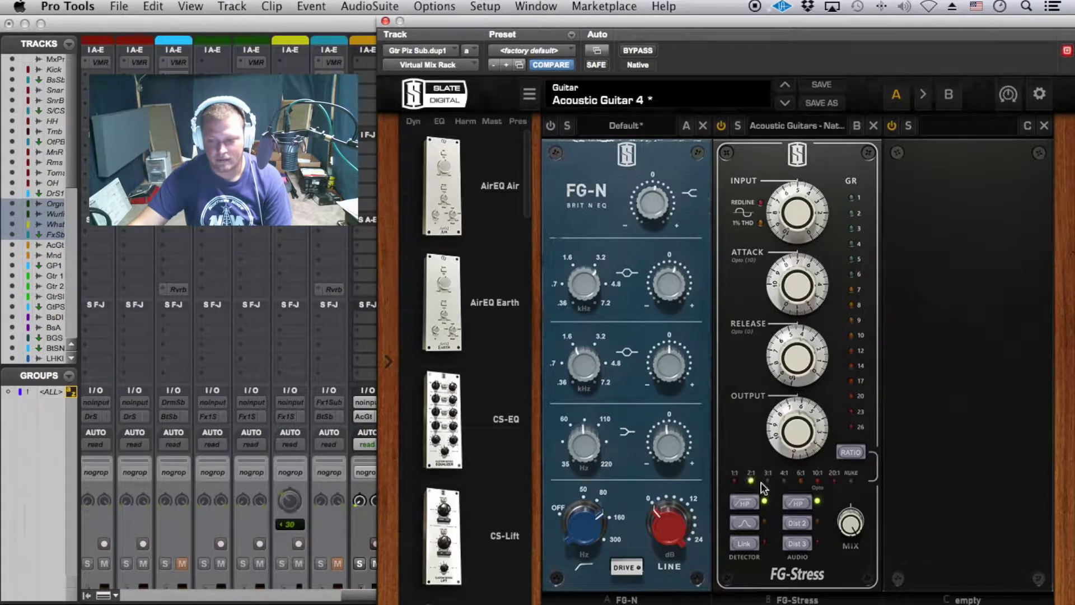
{"action": "left_click", "coordinate": [784, 479]}
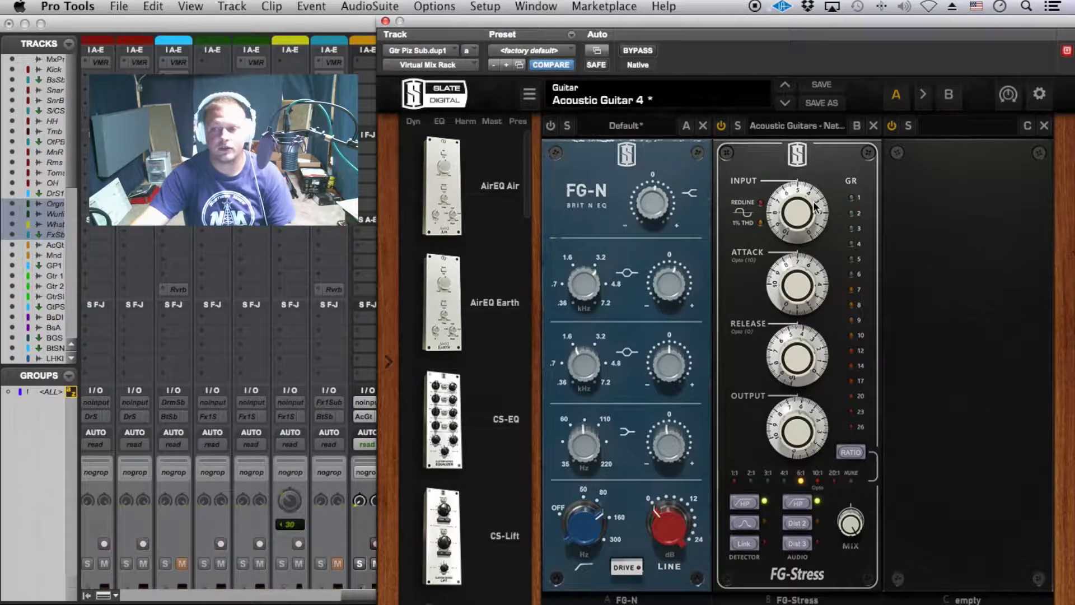
Work the FG-Stress input around 5.00 to demonstrate how it drives gain reduction.
{"action": "mouse_move", "coordinate": [812, 210]}
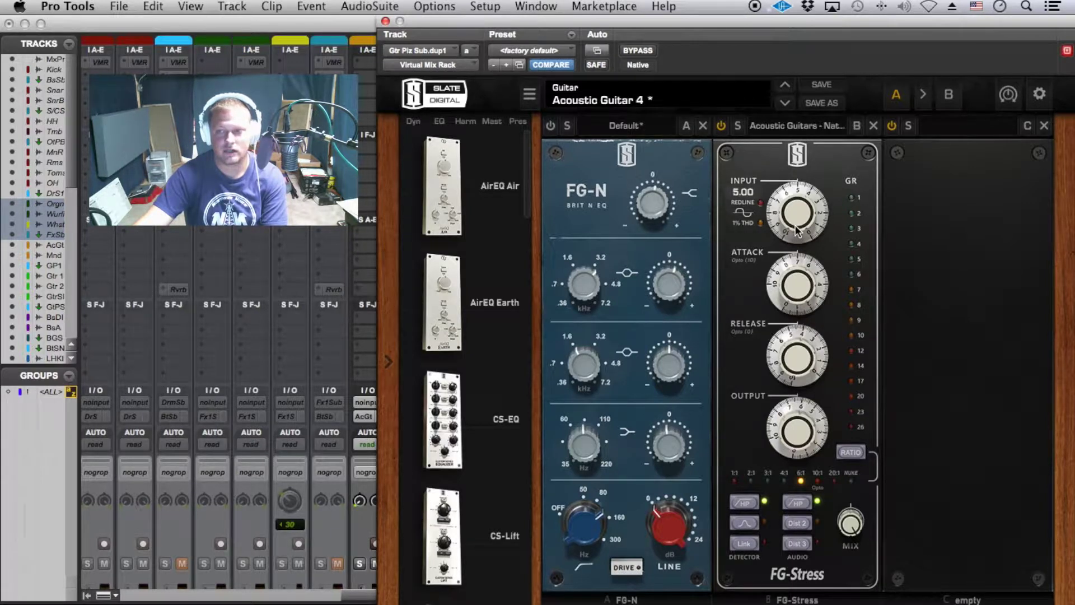
{"action": "left_click_drag", "start_coordinate": [795, 225], "coordinate": [807, 217]}
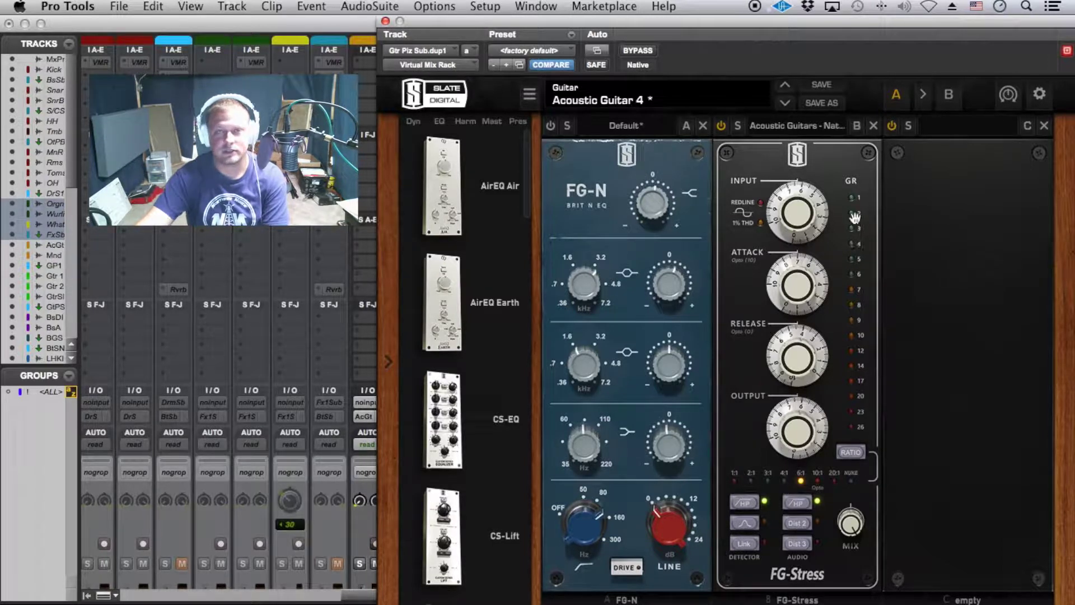
{"action": "left_click_drag", "start_coordinate": [812, 232], "coordinate": [809, 240]}
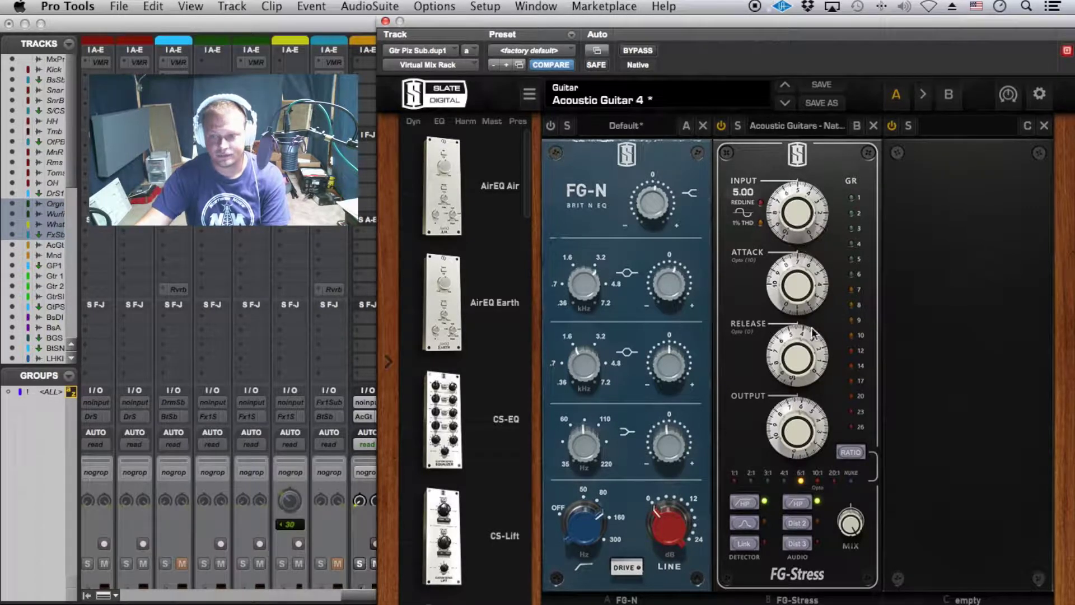
Try the 3:1 ratio, return FG-Stress to 6:1, and go over its input and attack controls.
{"action": "left_click", "coordinate": [766, 477]}
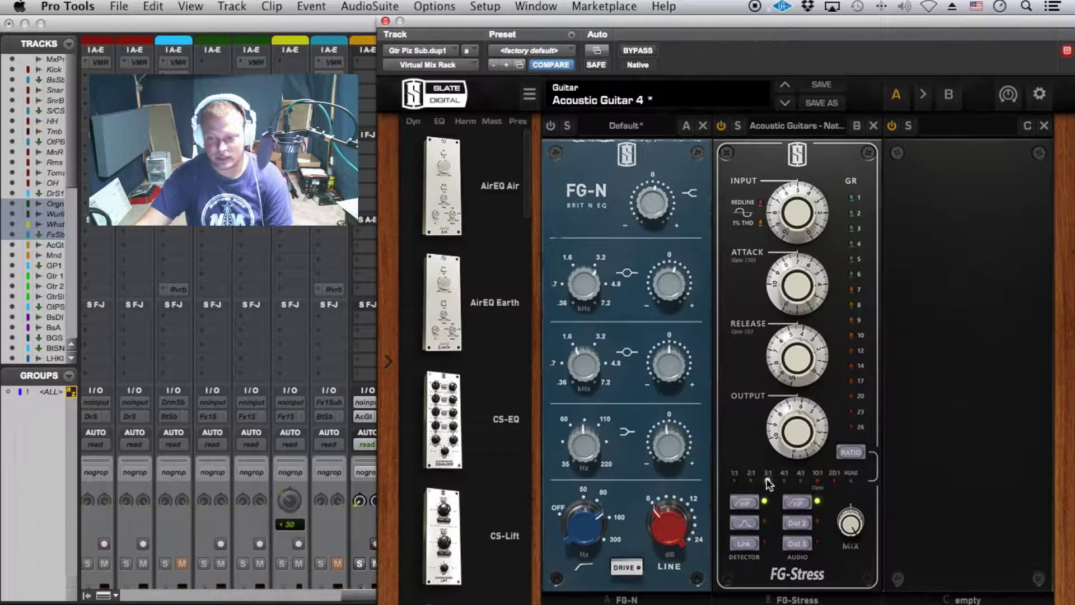
{"action": "left_click", "coordinate": [802, 477]}
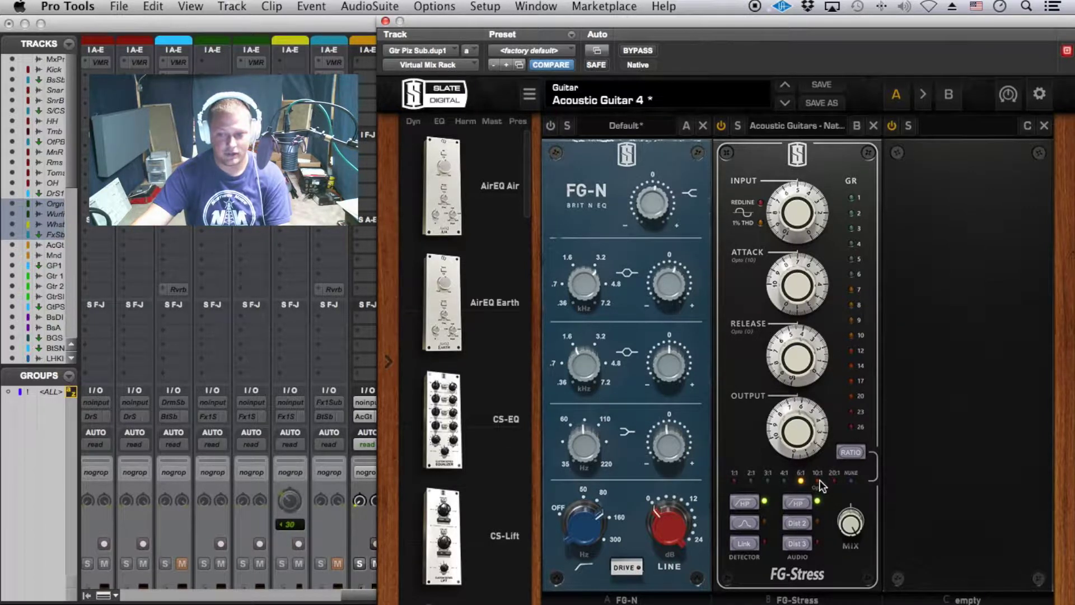
{"action": "left_click_drag", "start_coordinate": [801, 213], "coordinate": [803, 217]}
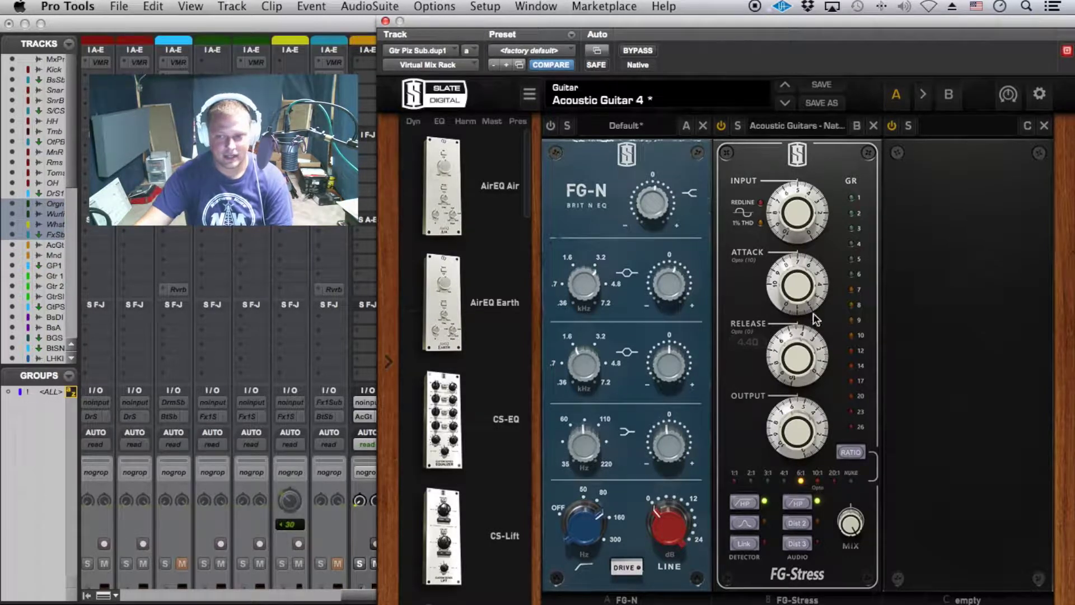
{"action": "mouse_move", "coordinate": [815, 281]}
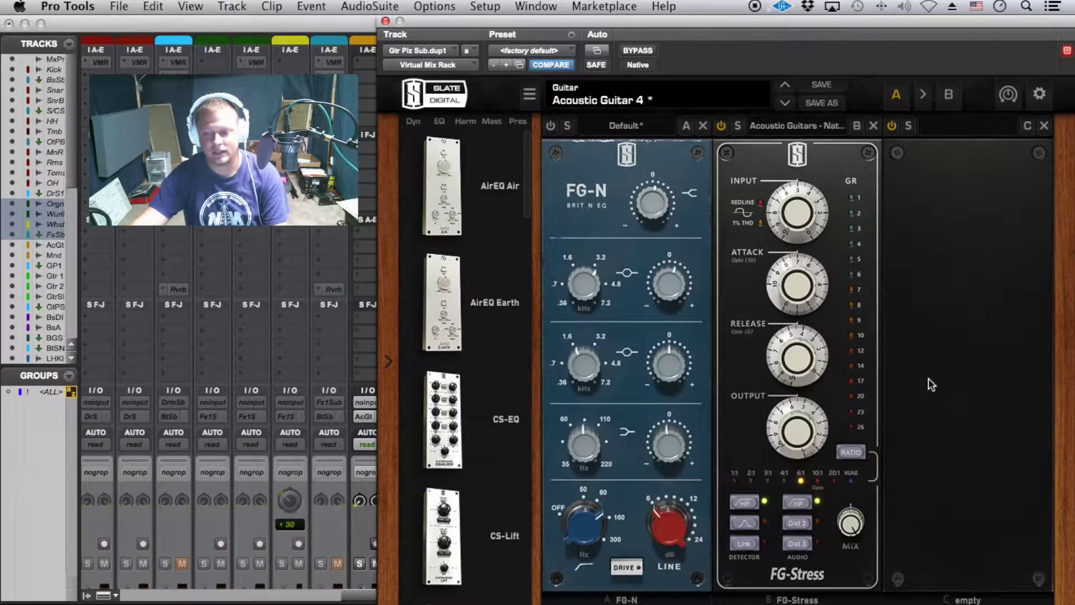
Set FG-Stress to the 10:1 Opto ratio with release at 0.00, and switch the rack to its B settings.
{"action": "left_click", "coordinate": [819, 483]}
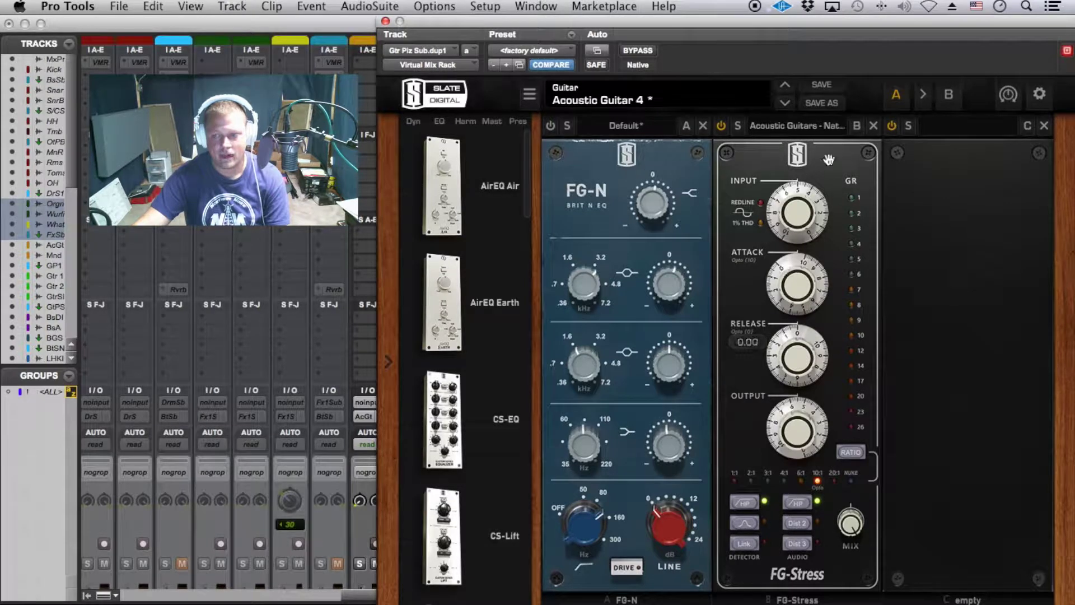
{"action": "left_click", "coordinate": [953, 89]}
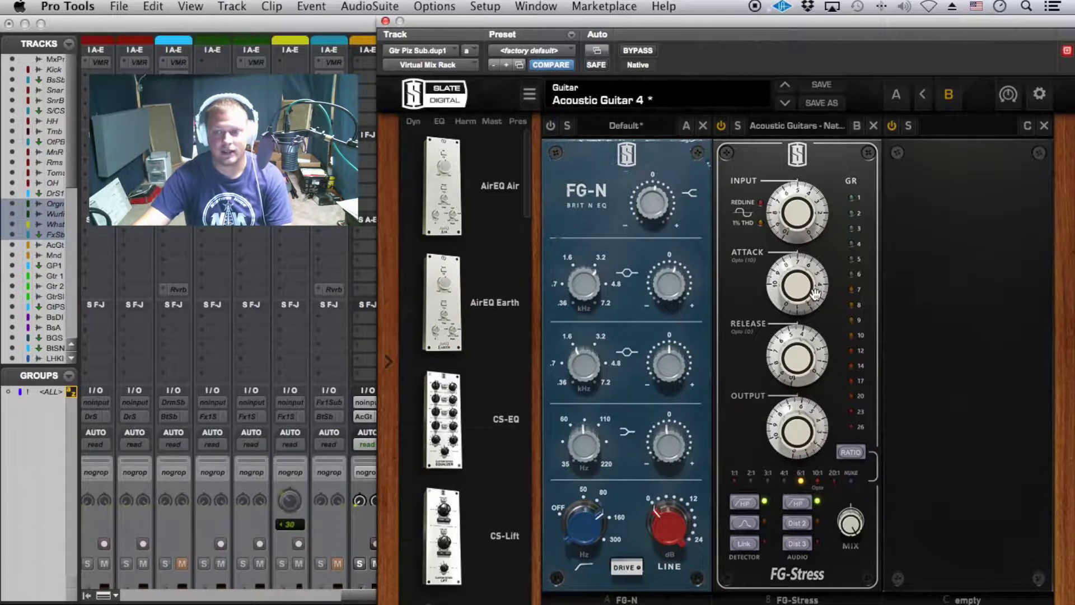
Set the FG-Stress attack to 1.40 in the B settings and dismiss the CPU overload error.
{"action": "left_click_drag", "start_coordinate": [815, 295], "coordinate": [589, 264]}
{"action": "left_click", "coordinate": [638, 281]}
{"action": "left_click_drag", "start_coordinate": [792, 279], "coordinate": [749, 337]}
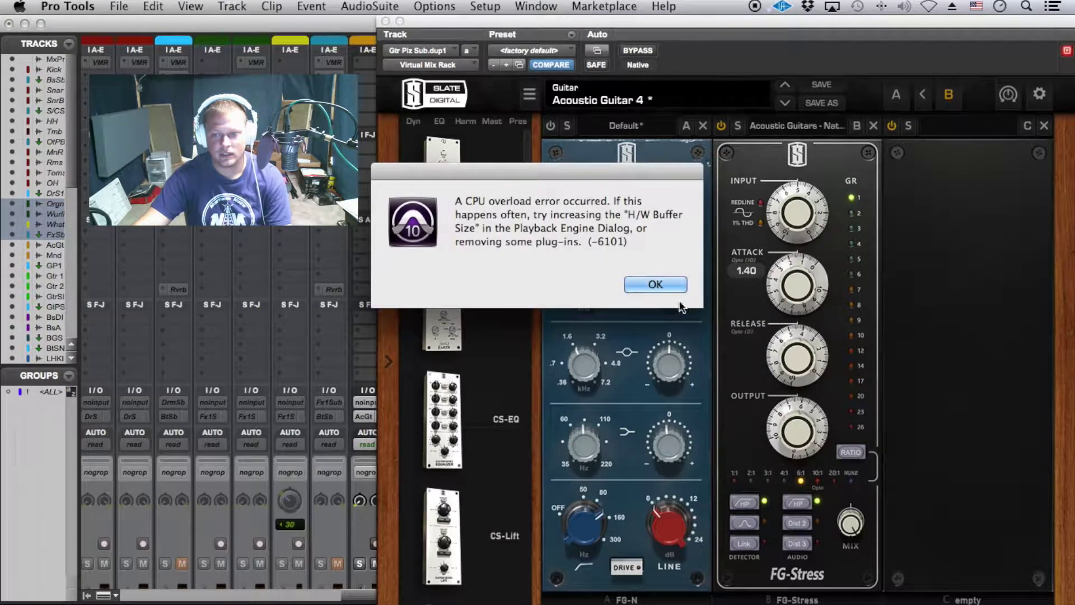
{"action": "left_click", "coordinate": [656, 285]}
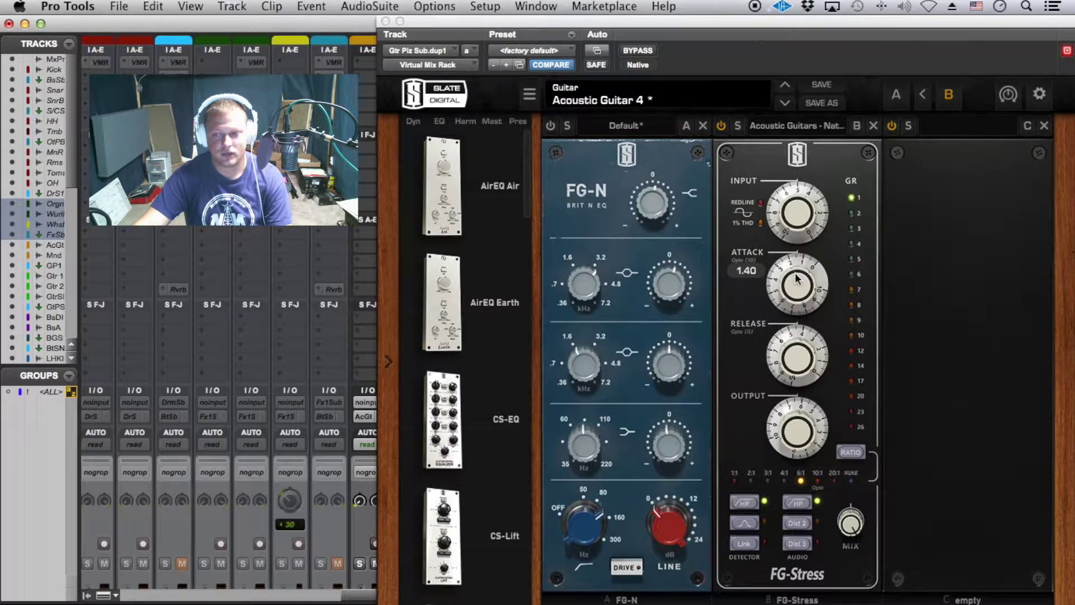
Readjust the FG-Stress attack and change its release in the B settings.
{"action": "mouse_move", "coordinate": [796, 278]}
{"action": "left_mouse_down"}
{"action": "mouse_move", "coordinate": [722, 336]}
{"action": "mouse_move", "coordinate": [728, 313]}
{"action": "mouse_move", "coordinate": [815, 252]}
{"action": "mouse_move", "coordinate": [800, 285]}
{"action": "left_mouse_up"}
{"action": "mouse_move", "coordinate": [806, 366]}
{"action": "left_click_drag", "start_coordinate": [806, 367], "coordinate": [796, 387]}
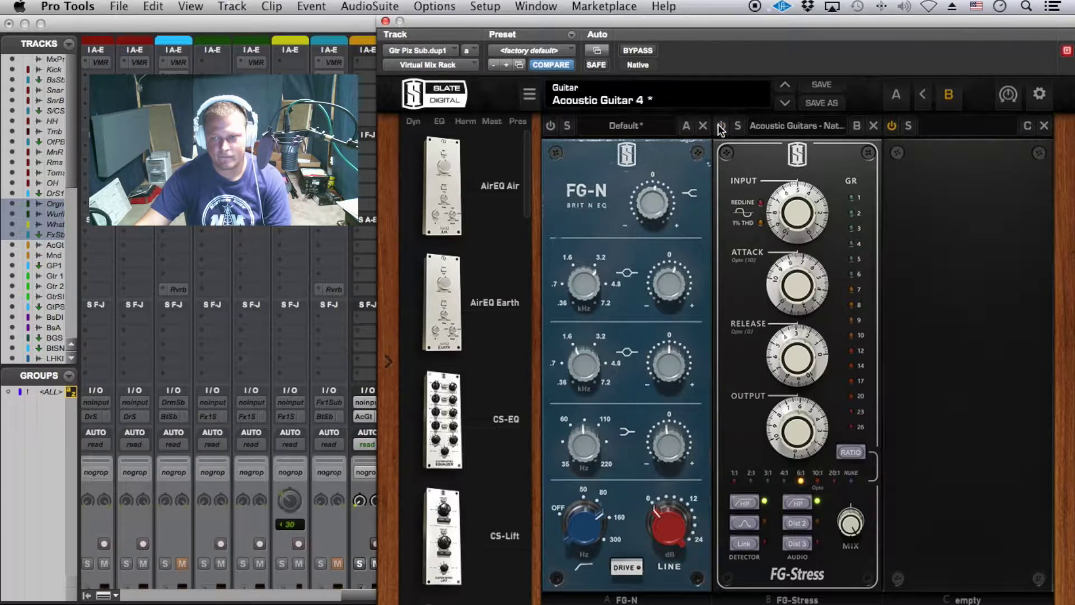
Set the FG-Stress output to 5.60 and switch the module off and on to compare levels.
{"action": "left_click_drag", "start_coordinate": [800, 443], "coordinate": [795, 451]}
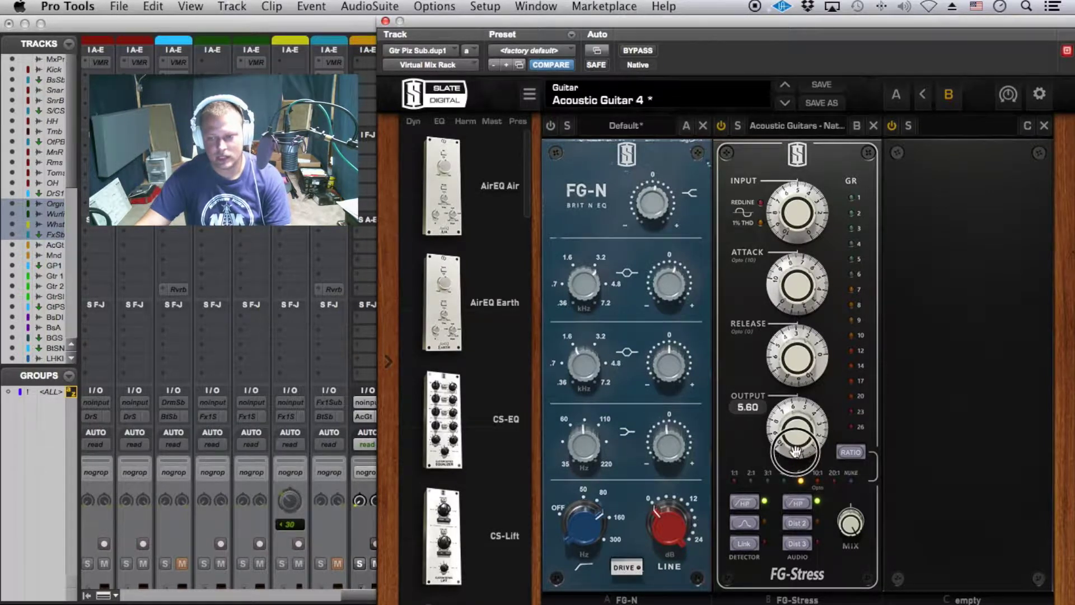
{"action": "left_click", "coordinate": [722, 128]}
{"action": "left_click", "coordinate": [722, 128]}
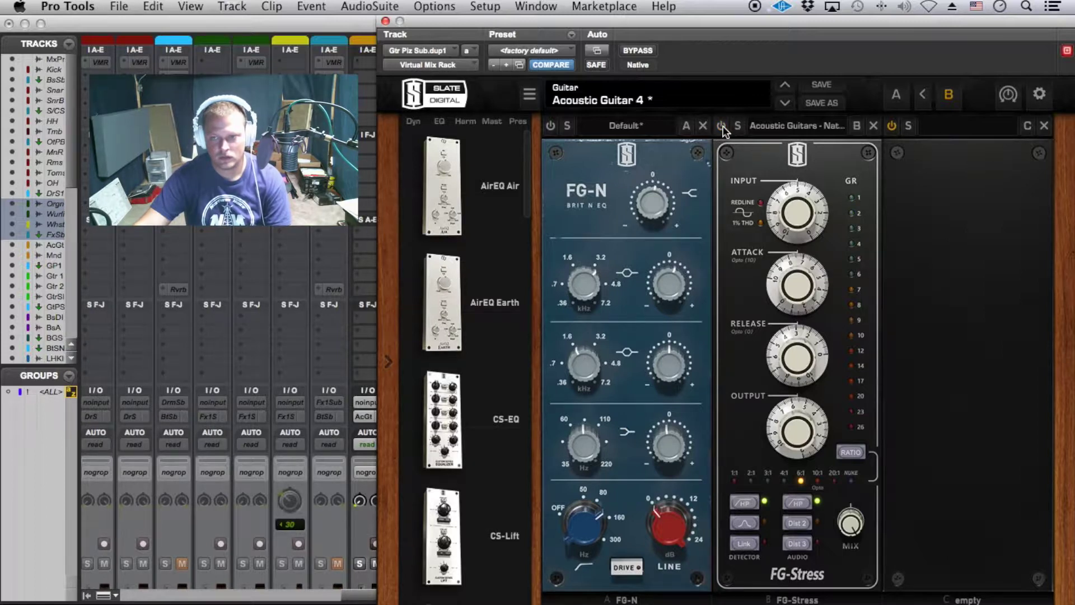
{"action": "left_click", "coordinate": [721, 127]}
Set the FG-Stress output to 5.80 and compare the guitar with the module off and on.
{"action": "left_click", "coordinate": [787, 454]}
{"action": "left_click_drag", "start_coordinate": [787, 454], "coordinate": [788, 451]}
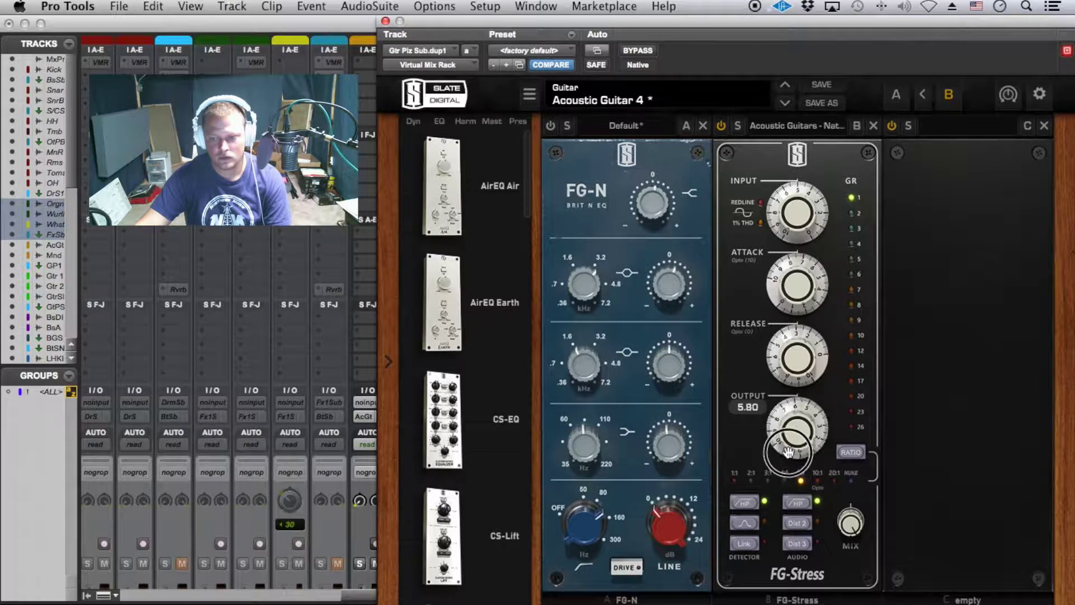
{"action": "left_click", "coordinate": [722, 125]}
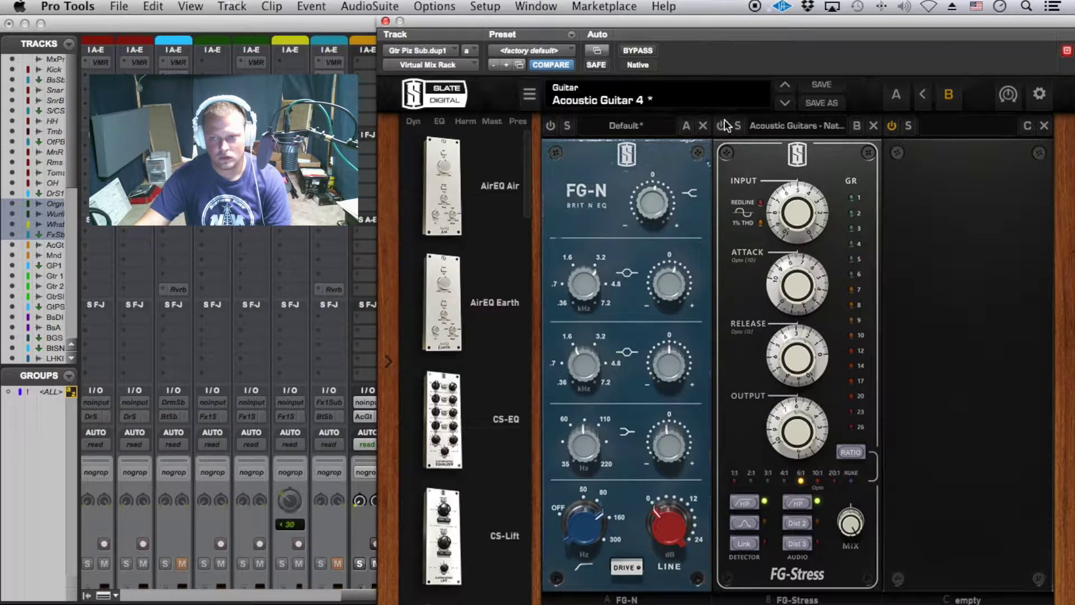
{"action": "left_click", "coordinate": [724, 120]}
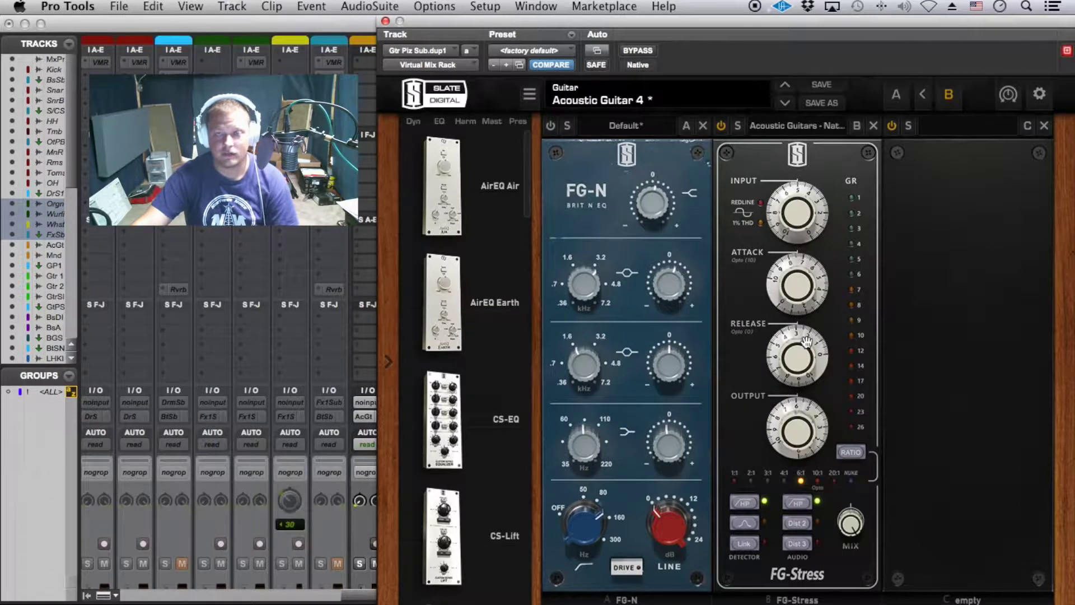
Try a lower FG-Stress mix, return it to 100%, and turn the attack to about 10.
{"action": "left_click_drag", "start_coordinate": [849, 521], "coordinate": [840, 560]}
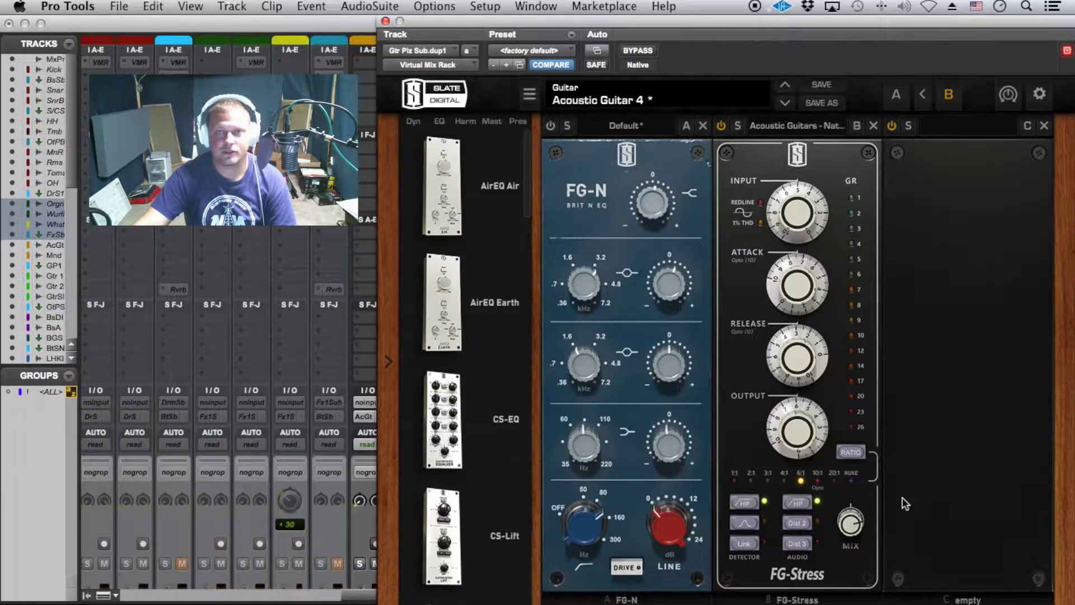
{"action": "left_click_drag", "start_coordinate": [852, 525], "coordinate": [854, 528]}
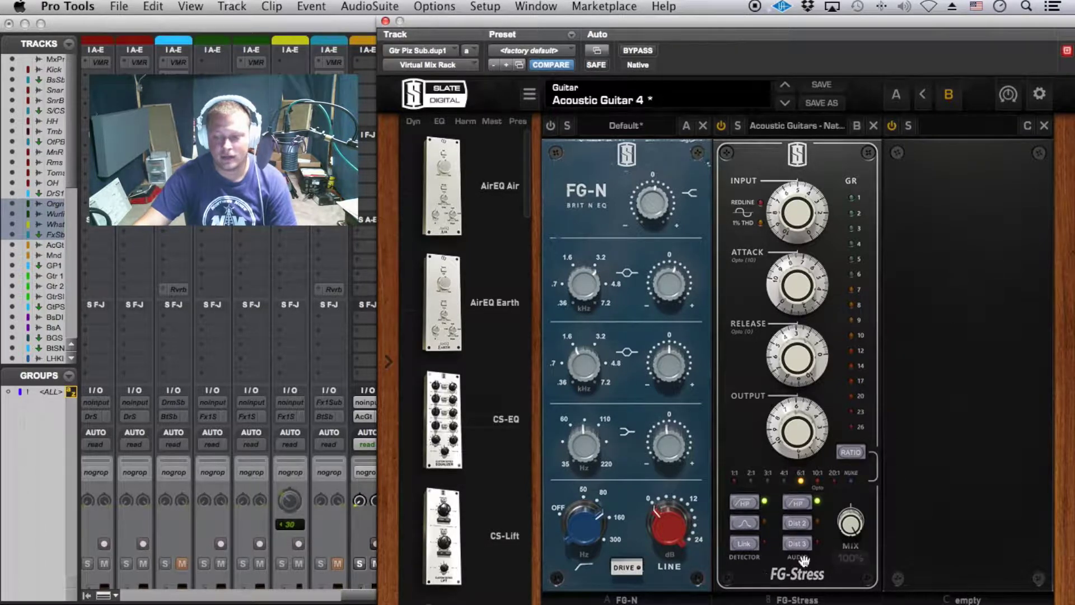
{"action": "left_click_drag", "start_coordinate": [814, 297], "coordinate": [830, 278]}
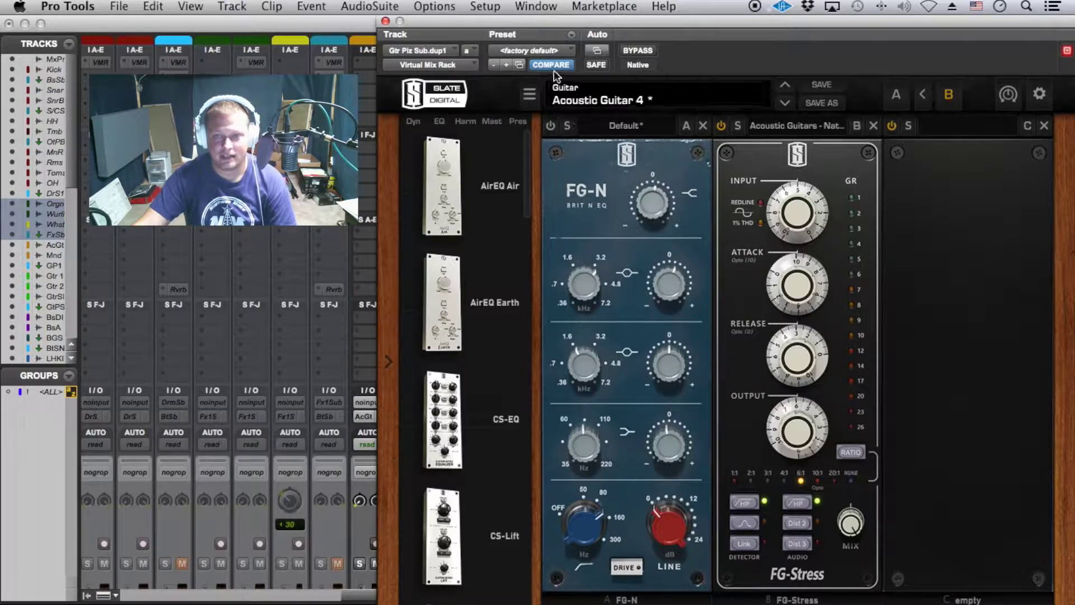
Close the acoustic guitar rack, mute the GtPS1 sub track and unmute the GtrPS sub track in the mixer.
{"action": "left_click", "coordinate": [386, 21]}
{"action": "scroll", "coordinate": [611, 234], "scroll_direction": "down", "scroll_amount": 10}
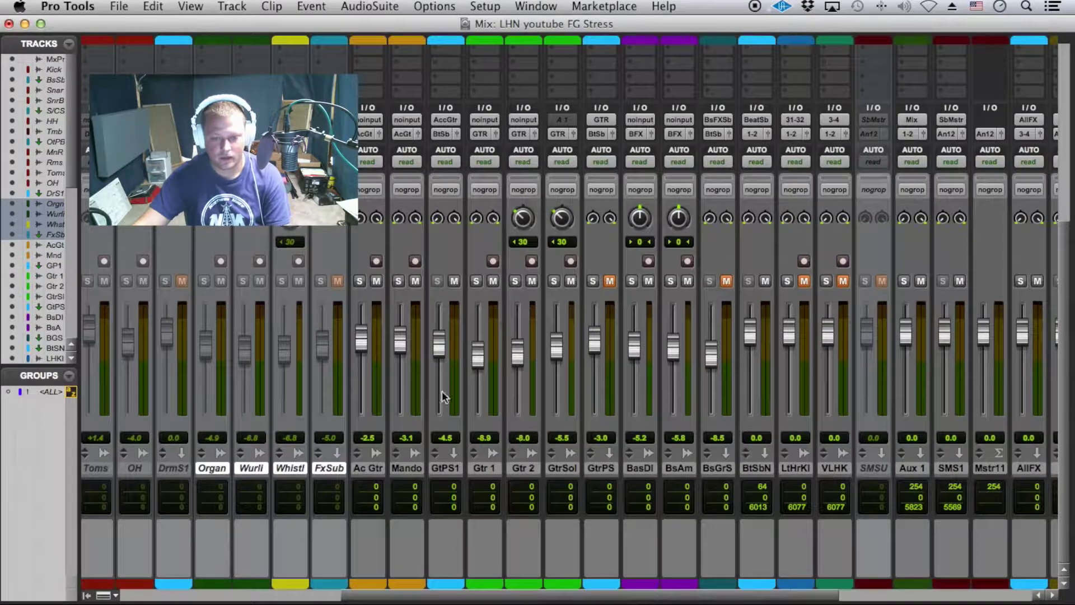
{"action": "left_click", "coordinate": [614, 277]}
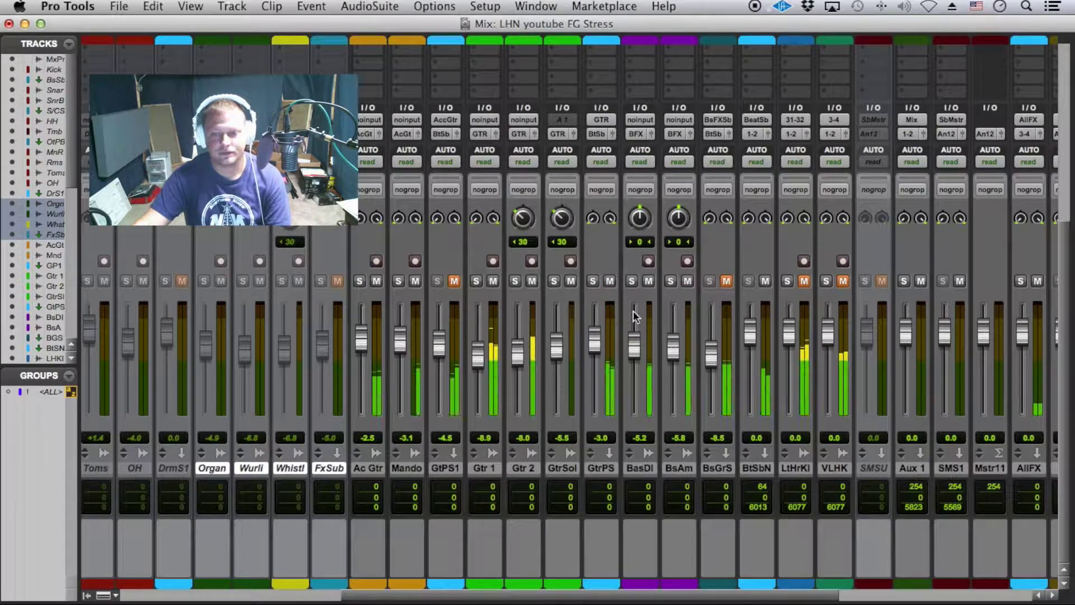
Open the Virtual Mix Rack on the GtrPS track and dismiss the CPU overload error.
{"action": "scroll", "coordinate": [638, 297], "scroll_direction": "up", "scroll_amount": 10}
{"action": "left_click", "coordinate": [615, 62]}
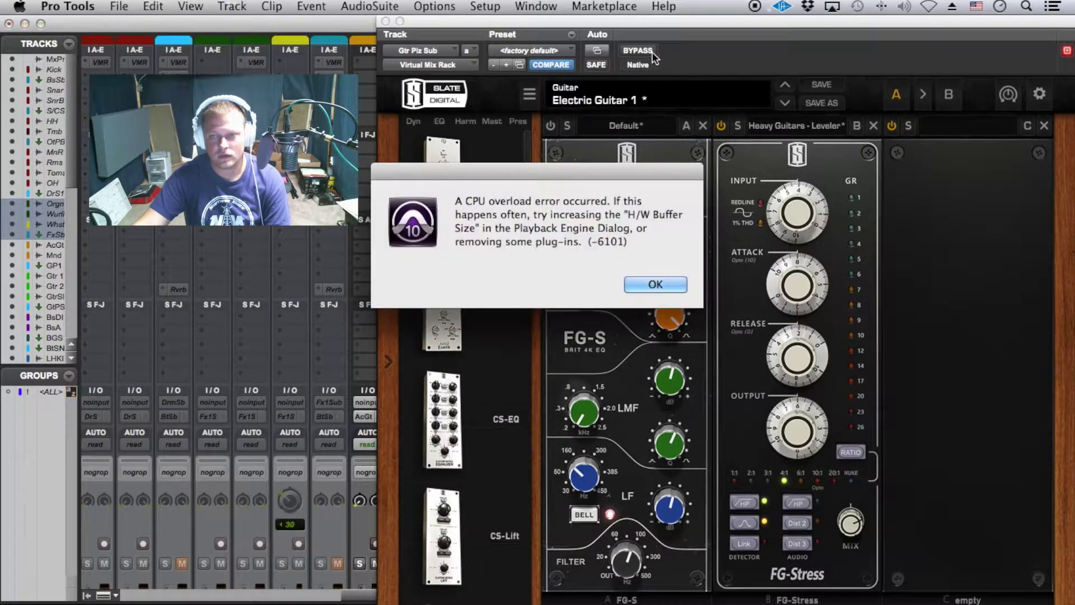
{"action": "left_click", "coordinate": [652, 283]}
Set the FG-Stress input to 4.80 on the electric guitar sub, toggling the rack's bypass to compare the sound.
{"action": "left_click", "coordinate": [648, 51]}
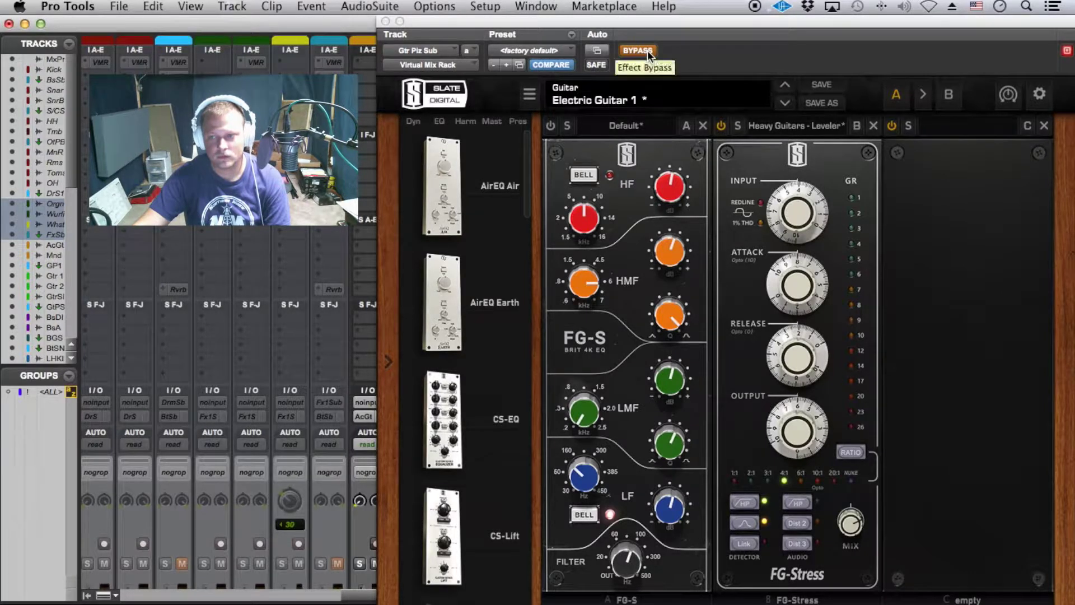
{"action": "left_click", "coordinate": [647, 51]}
{"action": "left_click_drag", "start_coordinate": [824, 211], "coordinate": [816, 200]}
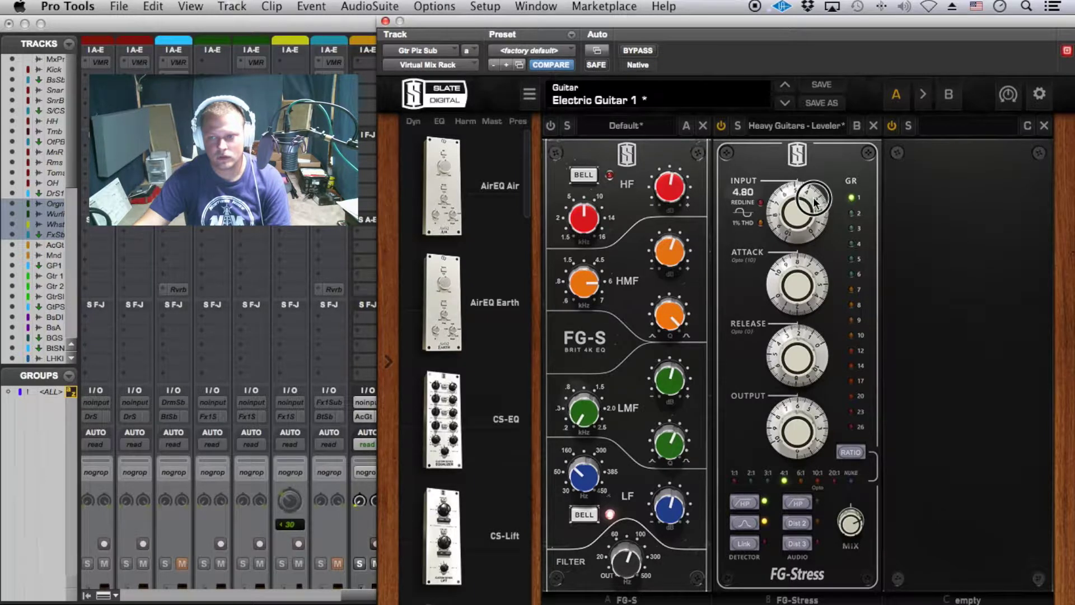
{"action": "left_click", "coordinate": [647, 51]}
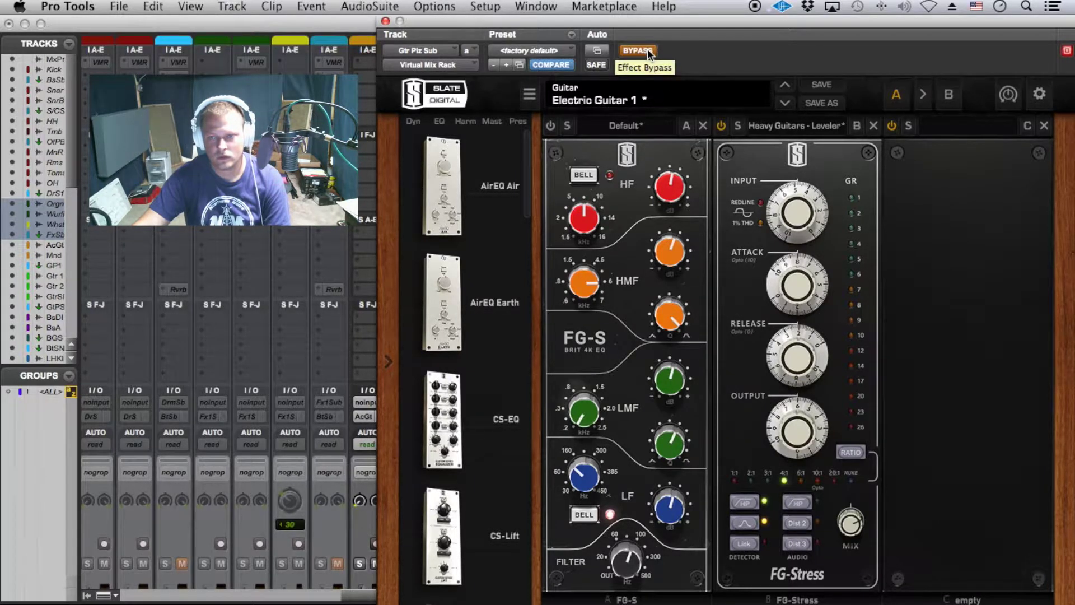
{"action": "left_click", "coordinate": [647, 51]}
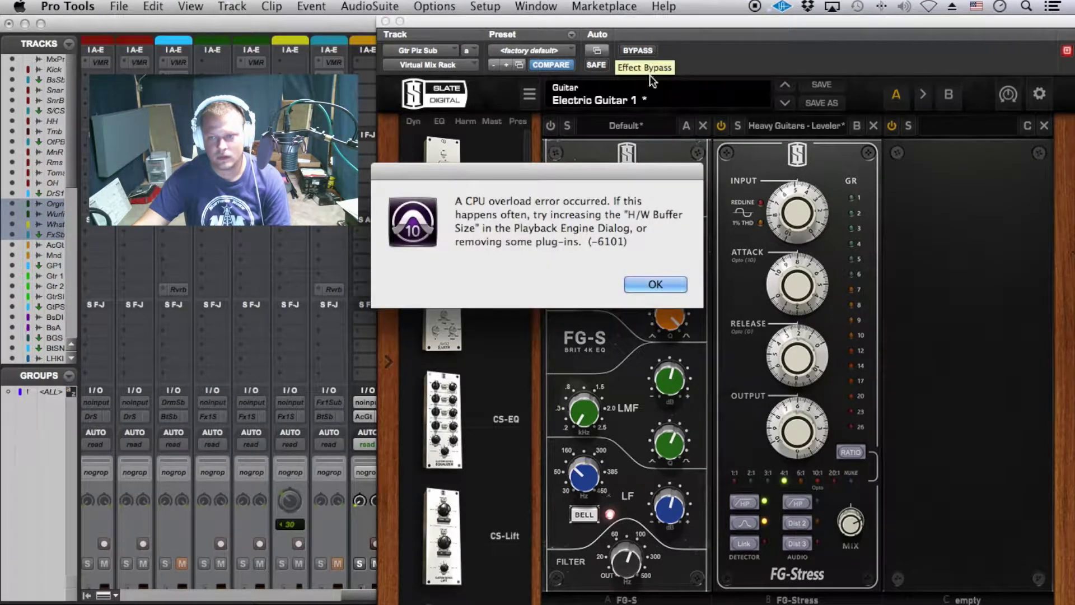
Dismiss the CPU overload error and set the electric guitar's FG-Stress output to 5.60 and mix to 74%, checking against bypass.
{"action": "left_click", "coordinate": [666, 290]}
{"action": "left_click_drag", "start_coordinate": [764, 415], "coordinate": [763, 426]}
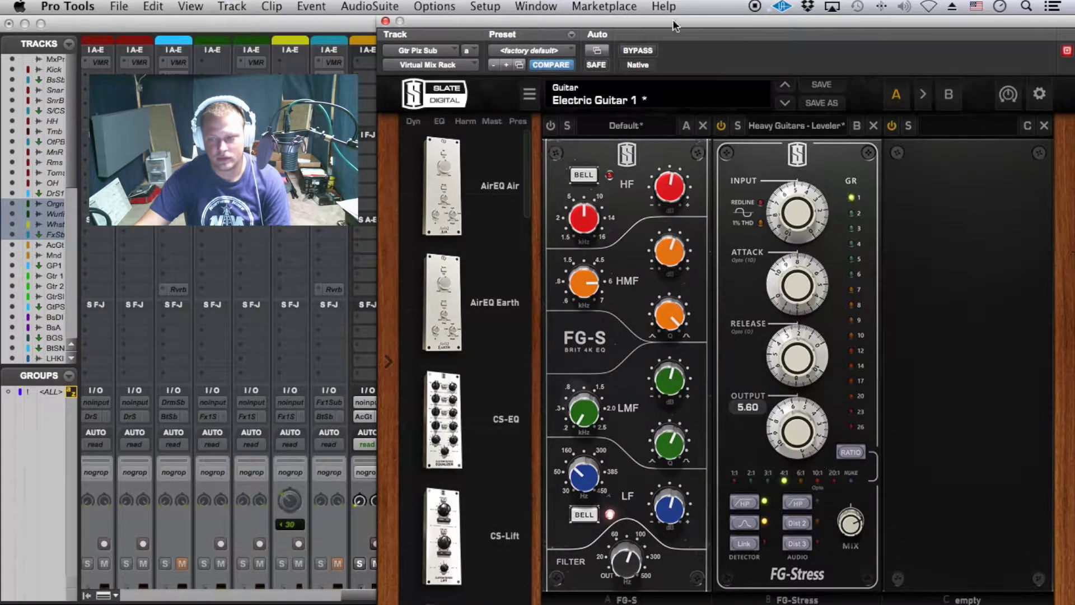
{"action": "left_click", "coordinate": [638, 50]}
{"action": "left_click_drag", "start_coordinate": [855, 517], "coordinate": [855, 517]}
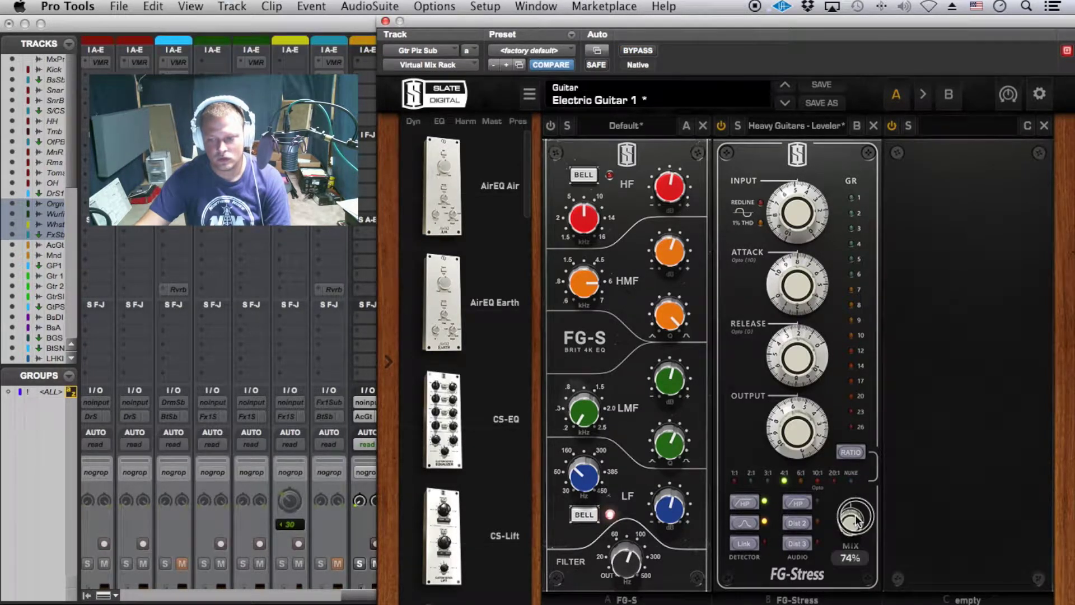
Set the electric guitar's FG-Stress input to 5.00 and mix to 100%, toggling the rack's bypass to compare the sound.
{"action": "left_click", "coordinate": [638, 50]}
{"action": "left_click", "coordinate": [803, 217]}
{"action": "left_click_drag", "start_coordinate": [803, 217], "coordinate": [804, 213]}
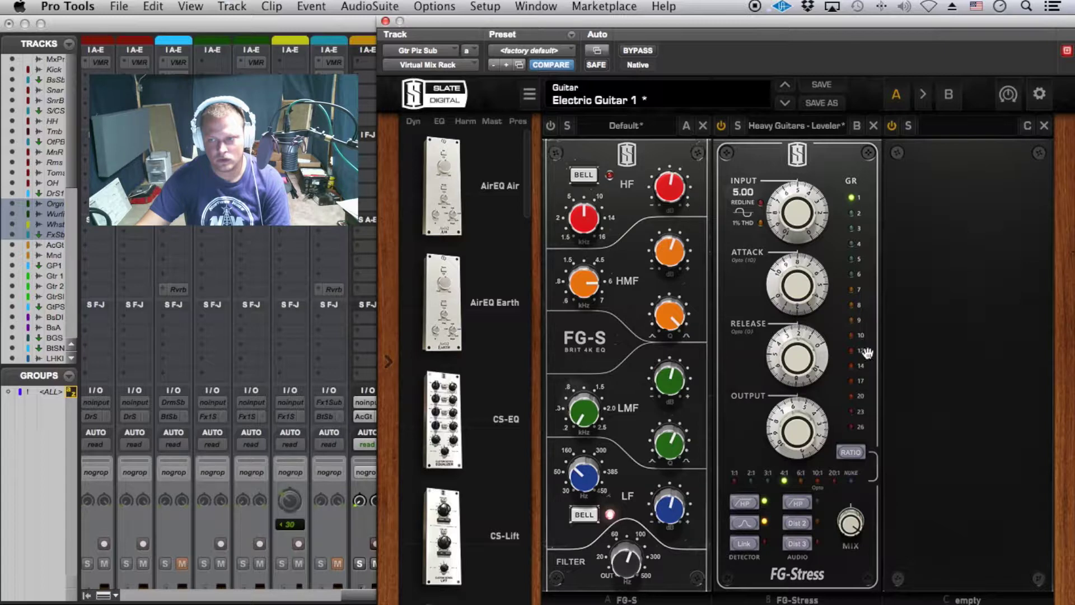
{"action": "left_click", "coordinate": [851, 522]}
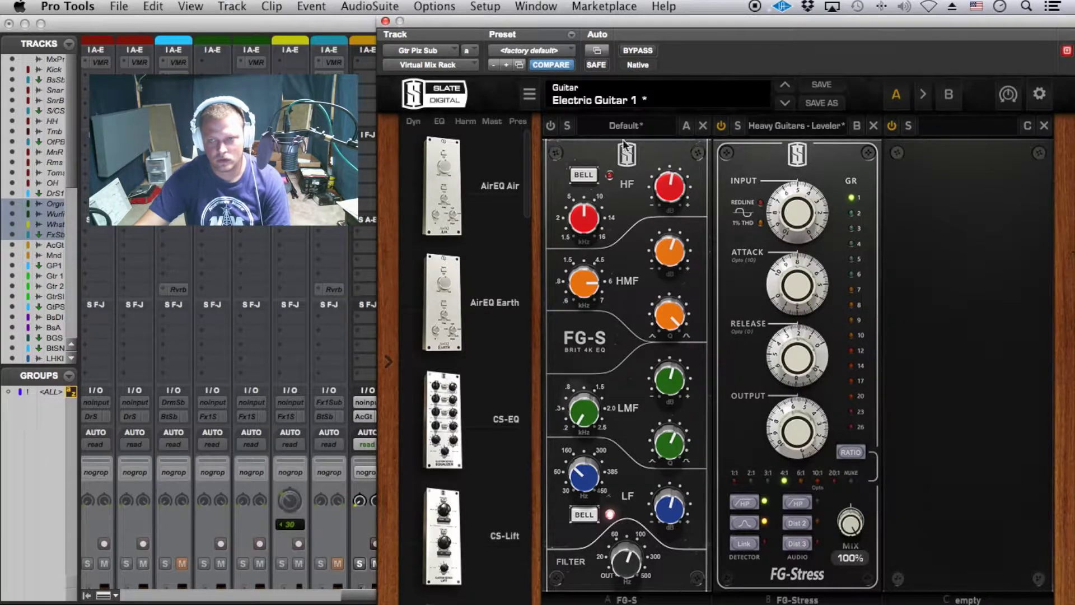
{"action": "left_click", "coordinate": [634, 52]}
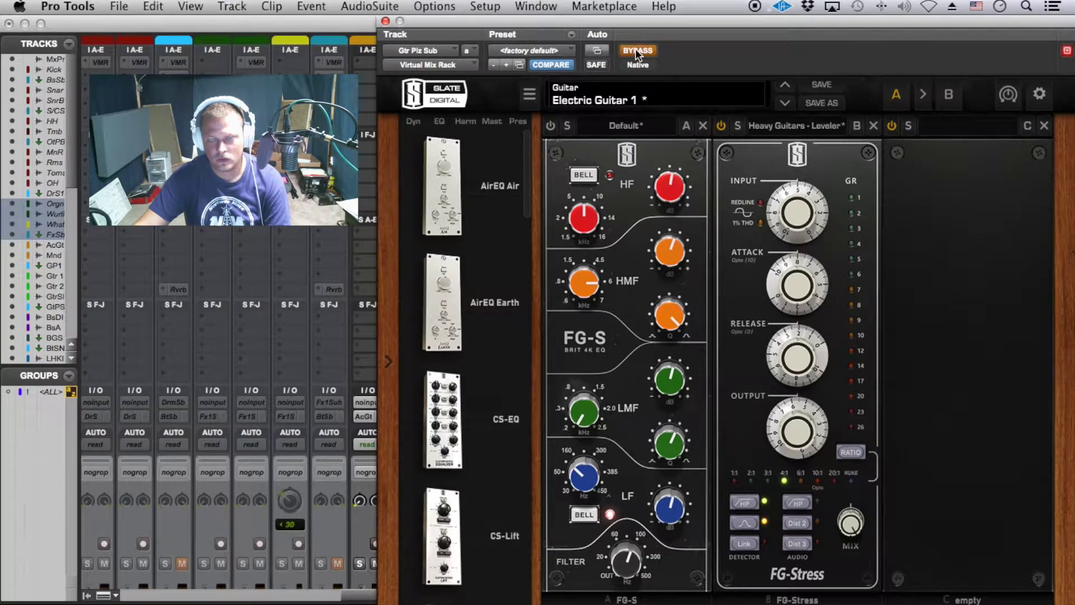
{"action": "left_click", "coordinate": [636, 51]}
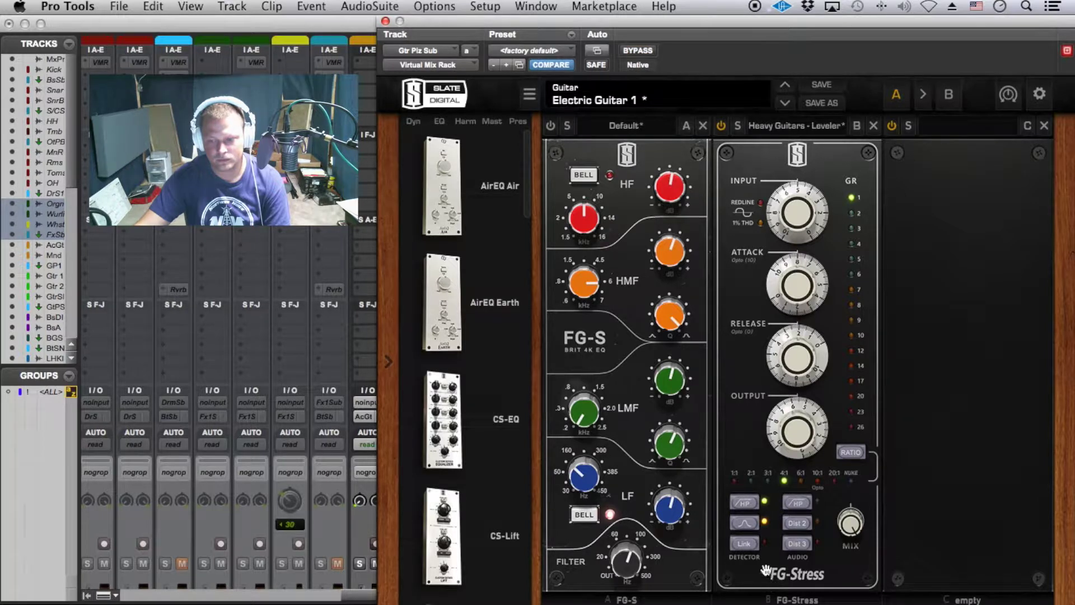
Turn on the FG-S EQ module on the electric guitar sub and set its filter to 69.2 Hz, checking against bypass.
{"action": "left_click", "coordinate": [757, 523]}
{"action": "left_click", "coordinate": [652, 283]}
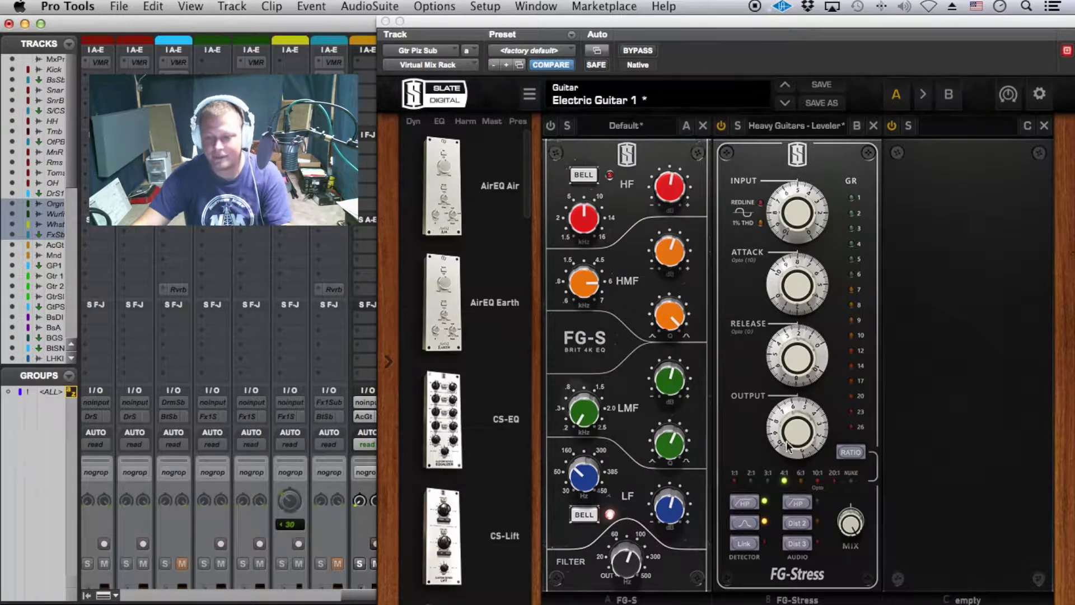
{"action": "left_click_drag", "start_coordinate": [626, 560], "coordinate": [643, 486]}
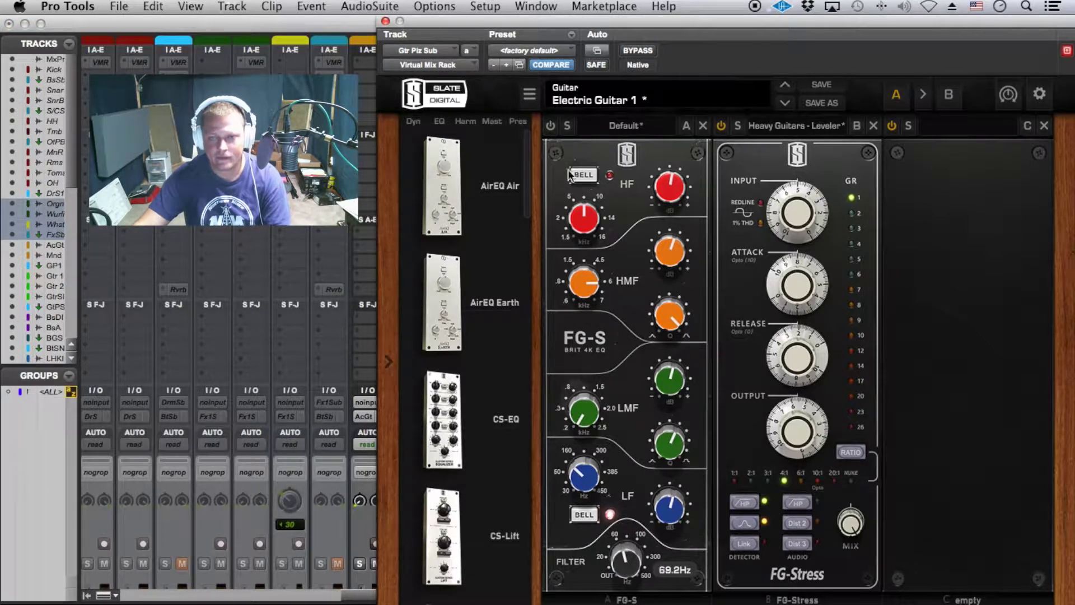
{"action": "left_click", "coordinate": [632, 48]}
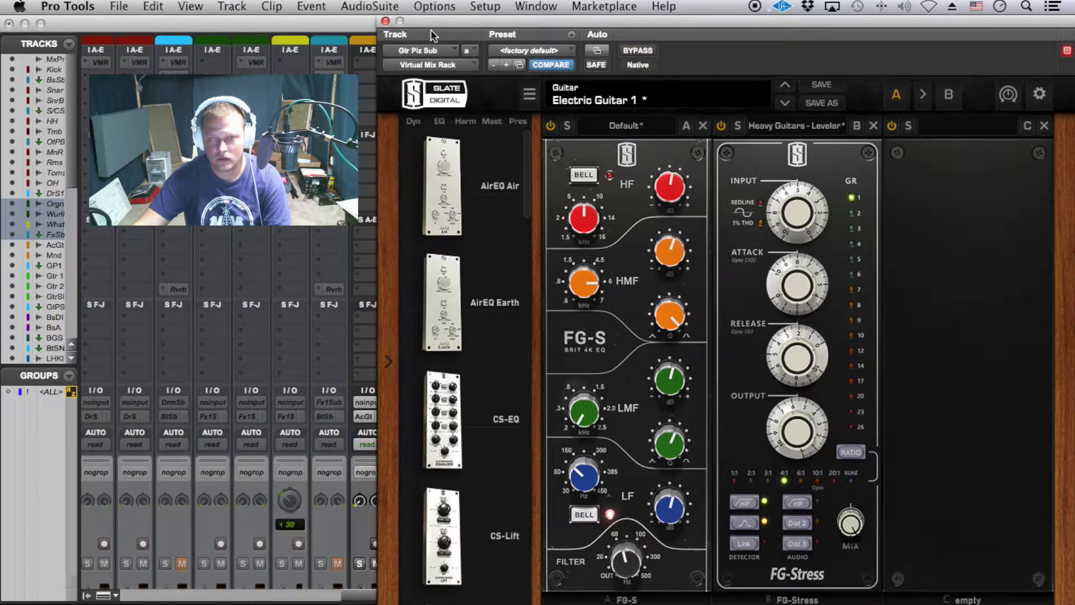
Close the electric guitar rack, unmute the GtPS1 sub track and take the GtrPS rack out of bypass in the mixer.
{"action": "left_click", "coordinate": [386, 21]}
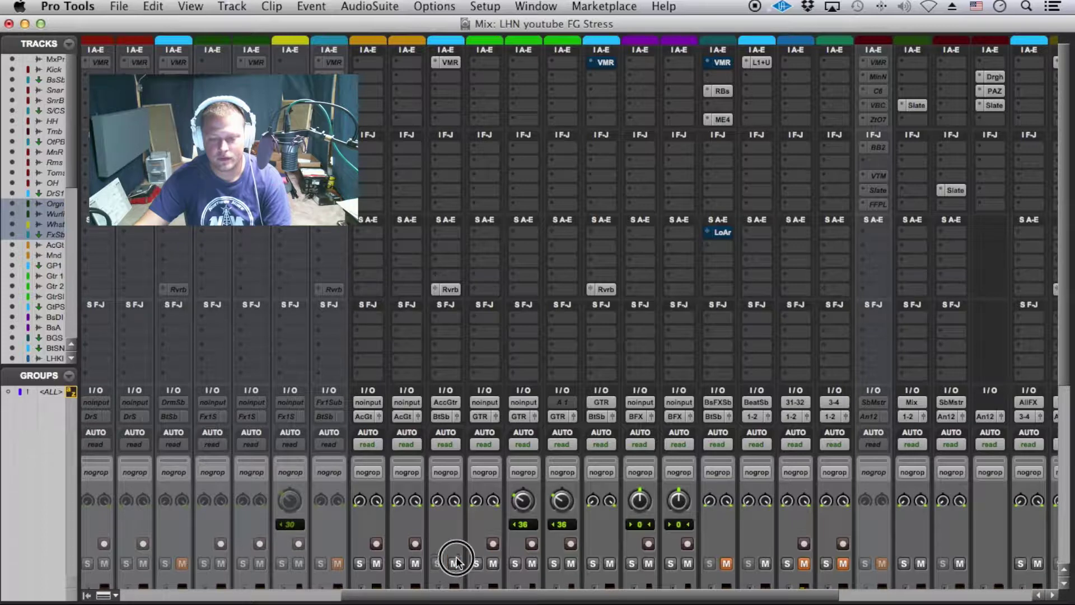
{"action": "left_click", "coordinate": [453, 62], "text": "super"}
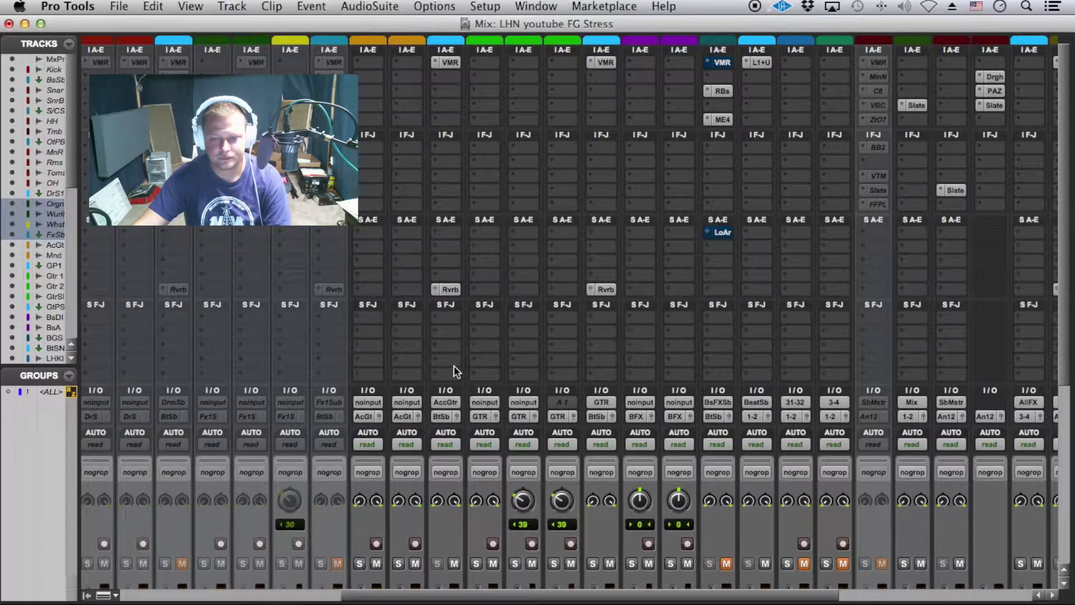
Take the BsGrS track's Virtual Mix Rack out of bypass, dismiss the CPU power warning and close the rack.
{"action": "scroll", "coordinate": [485, 384], "scroll_direction": "down", "scroll_amount": 5}
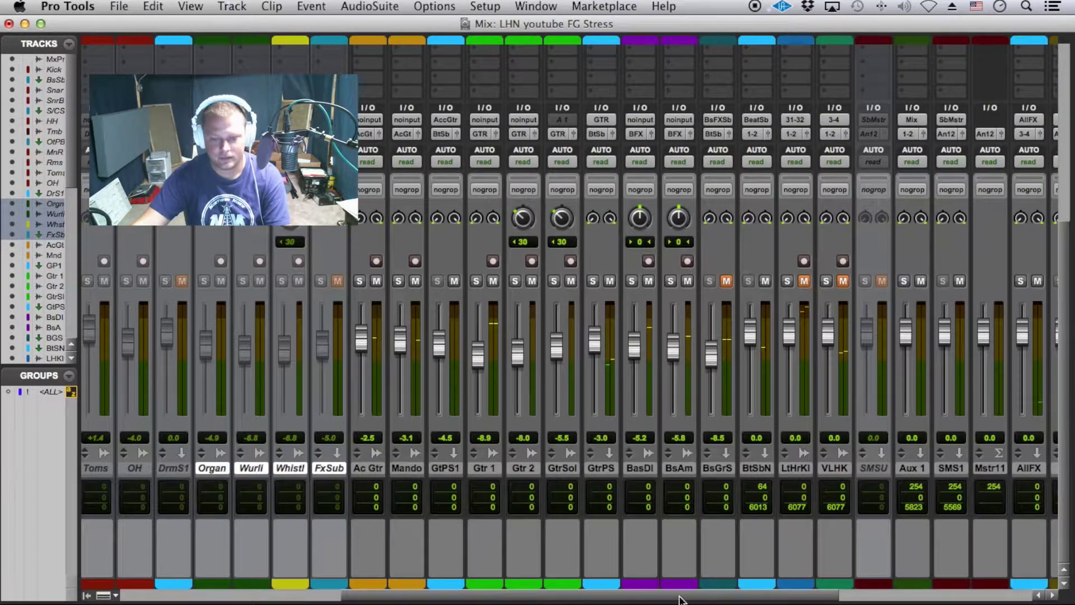
{"action": "left_click", "coordinate": [613, 468]}
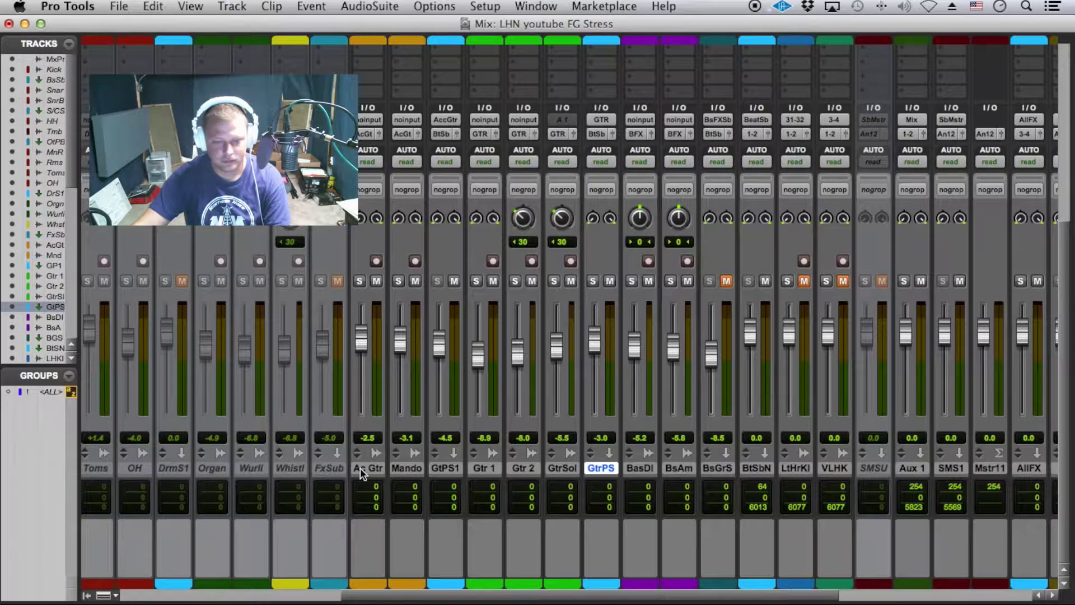
{"action": "left_click", "coordinate": [722, 468]}
{"action": "scroll", "coordinate": [669, 238], "scroll_direction": "up", "scroll_amount": 5}
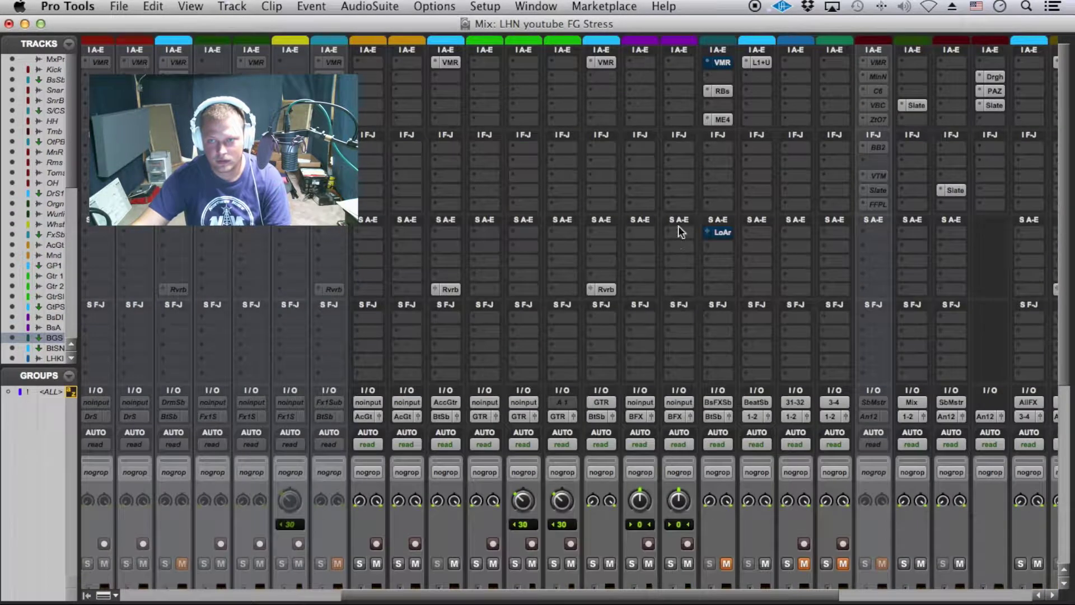
{"action": "left_click", "coordinate": [723, 62]}
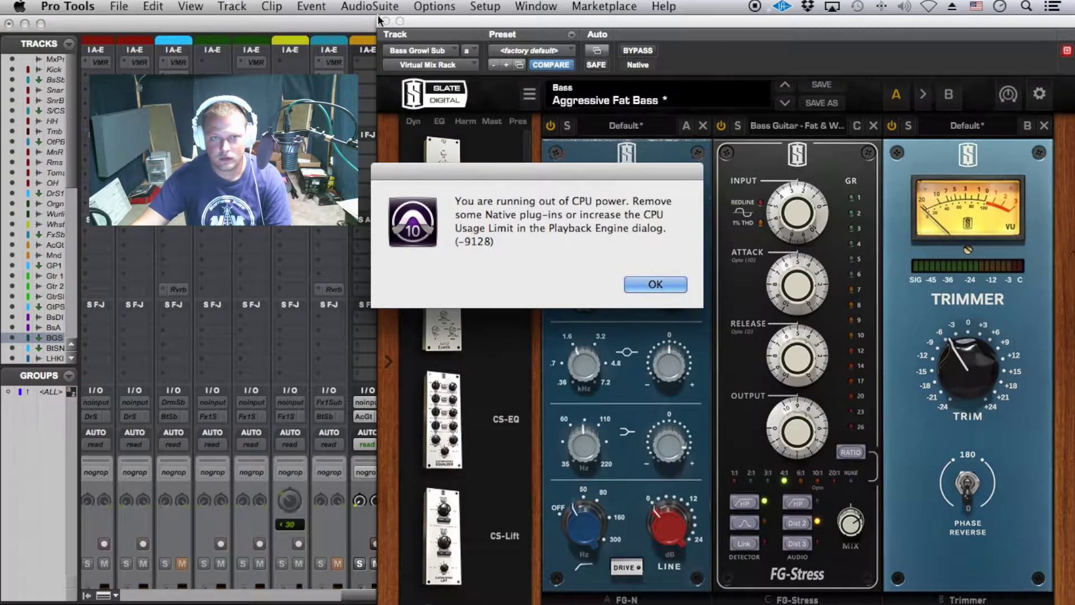
{"action": "left_click", "coordinate": [655, 284]}
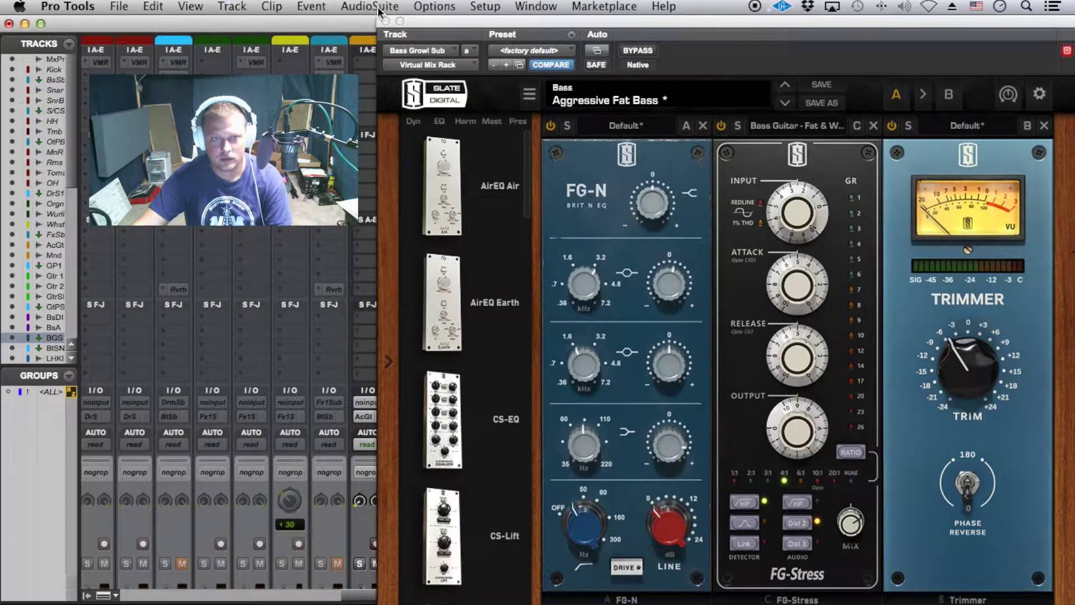
{"action": "left_click", "coordinate": [385, 20]}
Make all the tracks from Ac Gtr through GtrPS inactive.
{"action": "scroll", "coordinate": [644, 362], "scroll_direction": "down", "scroll_amount": 3}
{"action": "scroll", "coordinate": [587, 458], "scroll_direction": "down", "scroll_amount": 3}
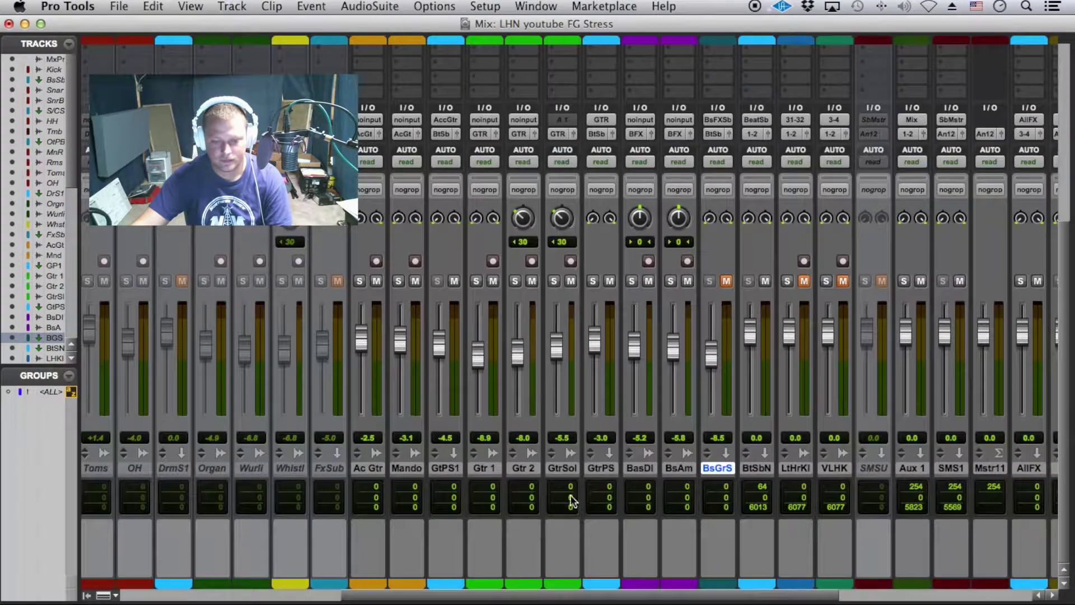
{"action": "left_click", "coordinate": [610, 469]}
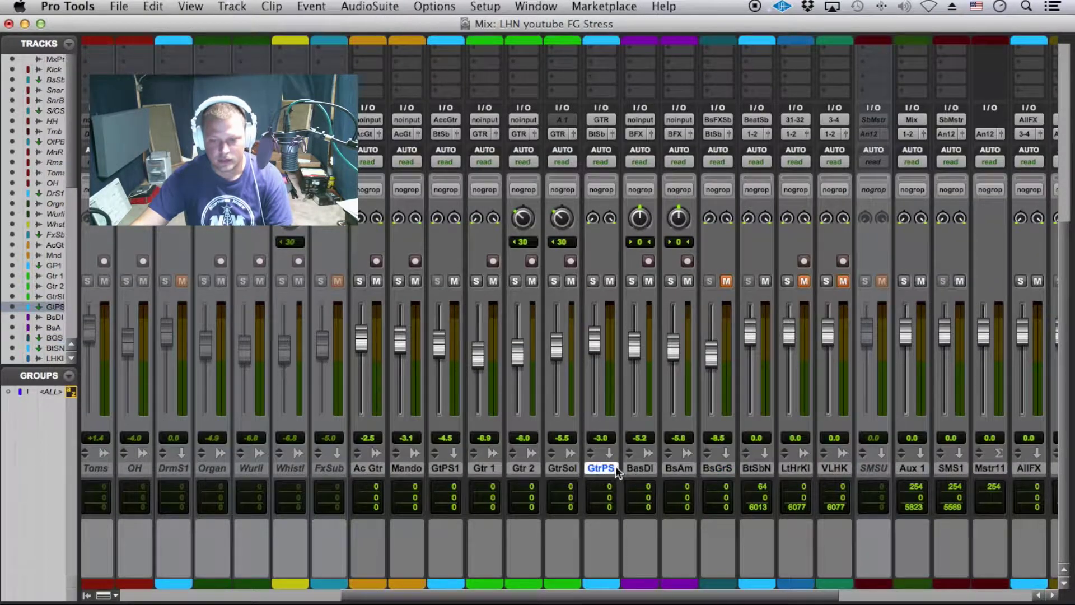
{"action": "left_click", "coordinate": [372, 469], "text": "shift"}
{"action": "right_click", "coordinate": [372, 469]}
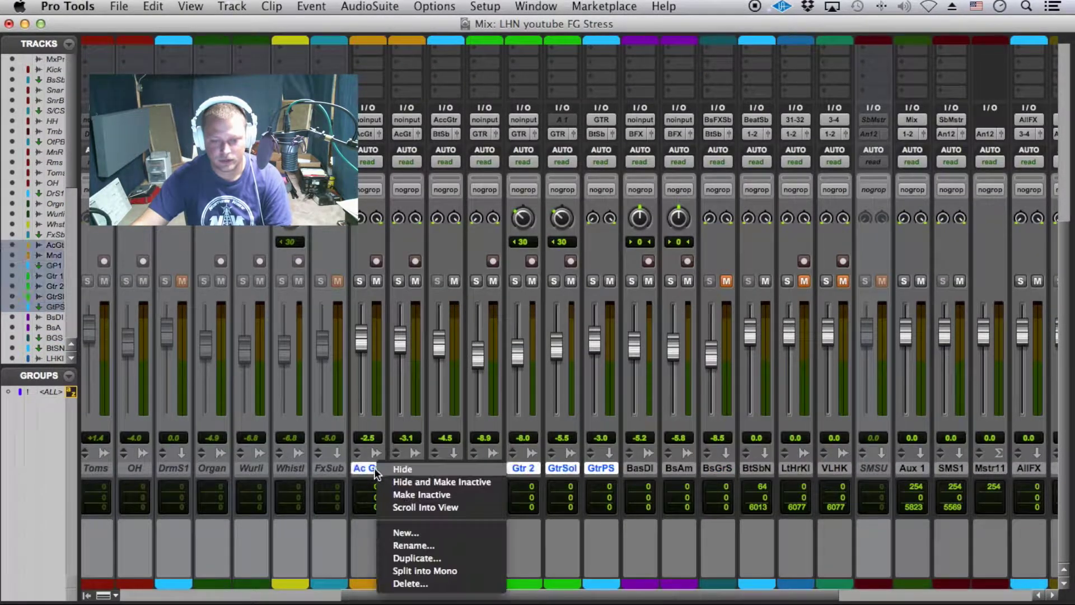
{"action": "left_click", "coordinate": [432, 494]}
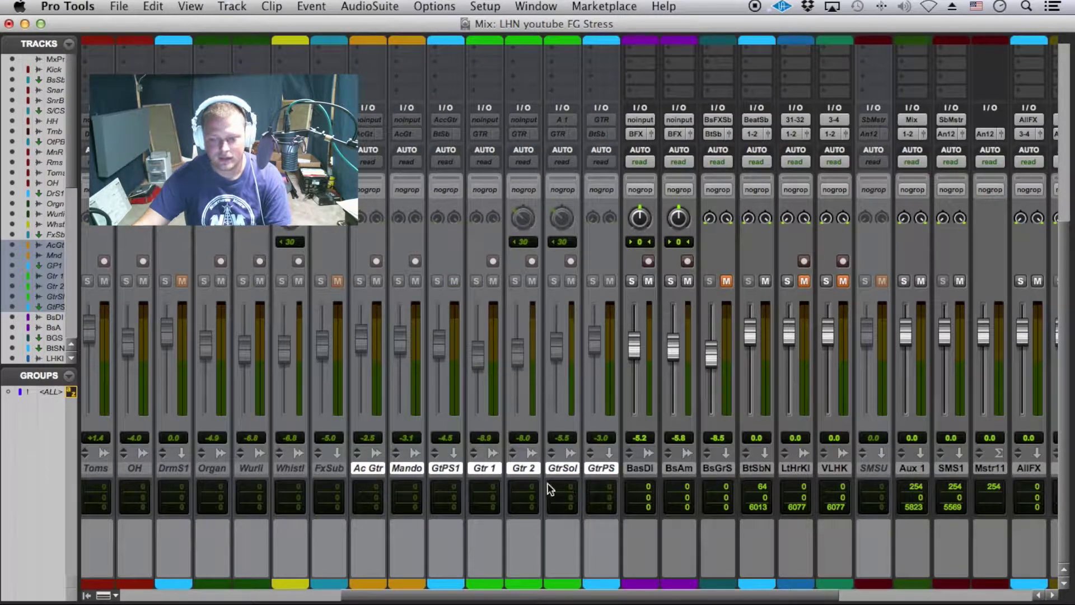
Select the BasDI track and save the session.
{"action": "left_click", "coordinate": [641, 469]}
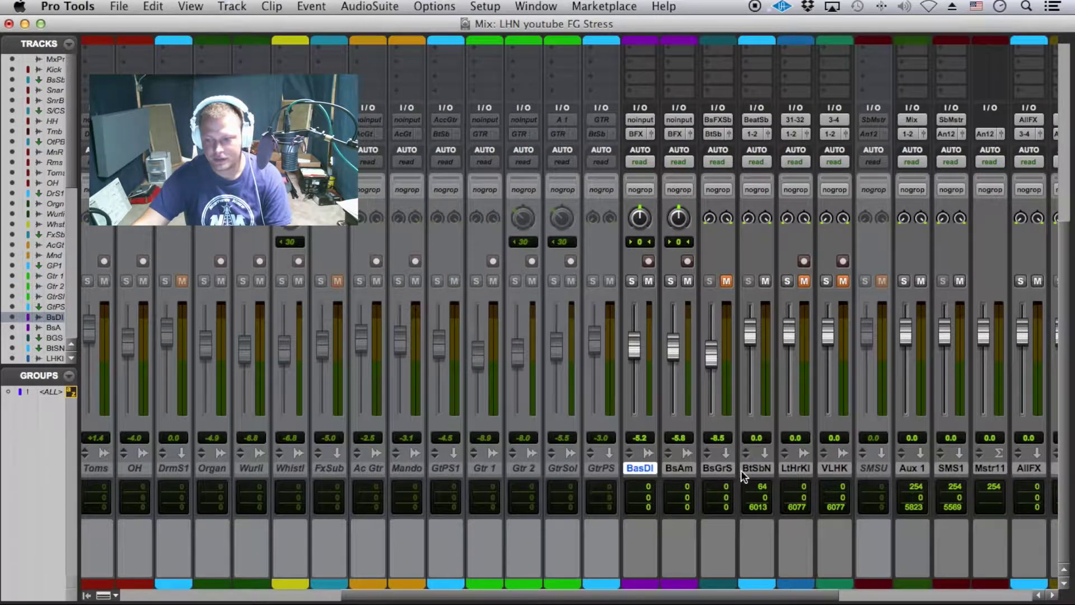
{"action": "scroll", "coordinate": [720, 457], "scroll_direction": "up", "scroll_amount": 10}
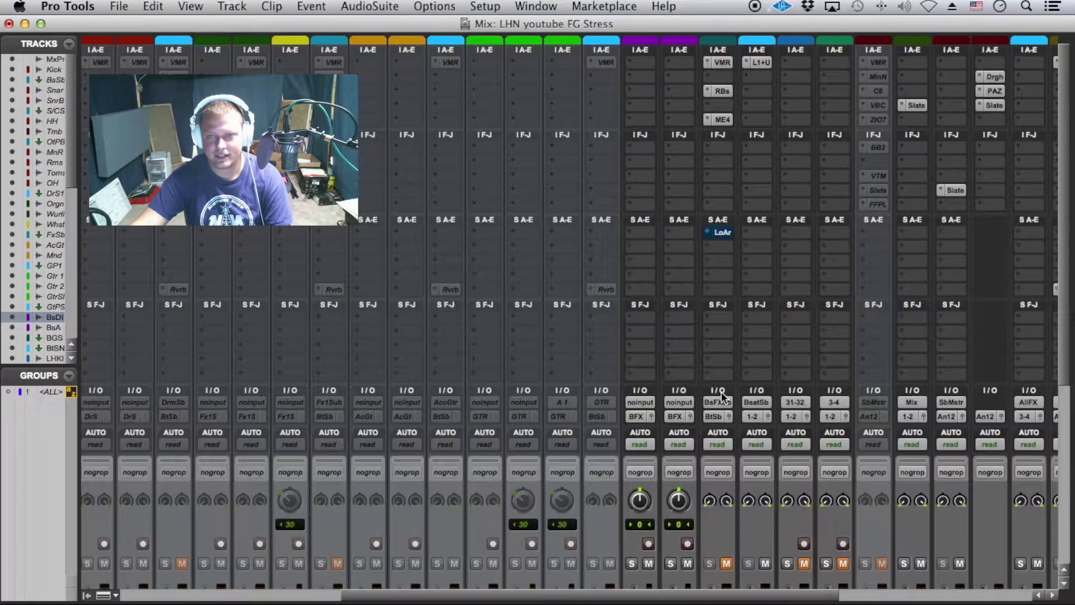
{"action": "key", "text": "super+s"}
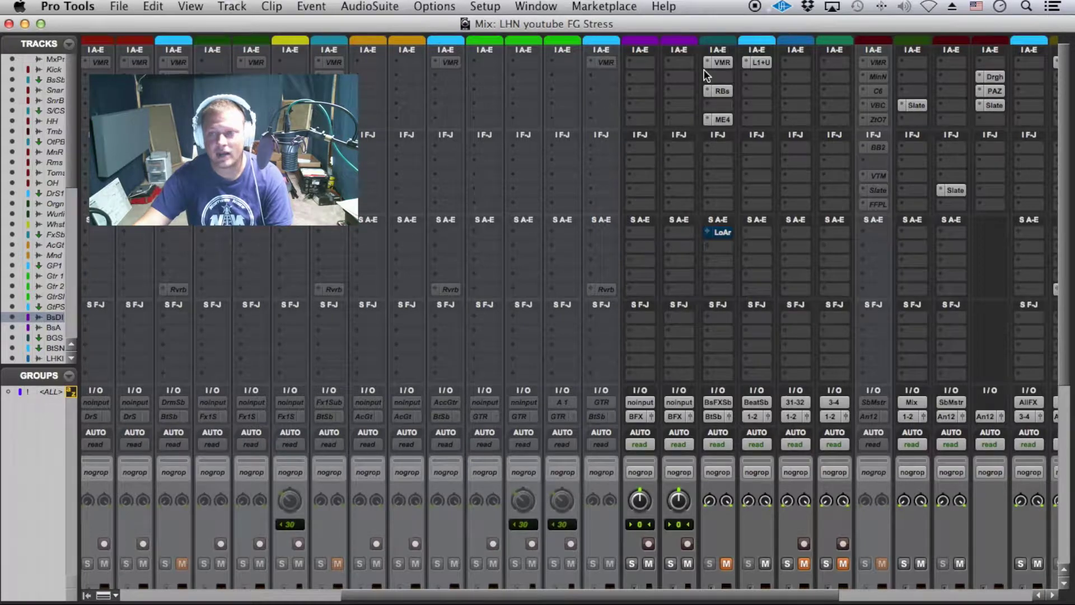
Unmute the BsGrS bass sub track in the mixer.
{"action": "scroll", "coordinate": [738, 241], "scroll_direction": "down", "scroll_amount": 5}
{"action": "scroll", "coordinate": [738, 241], "scroll_direction": "down", "scroll_amount": 4}
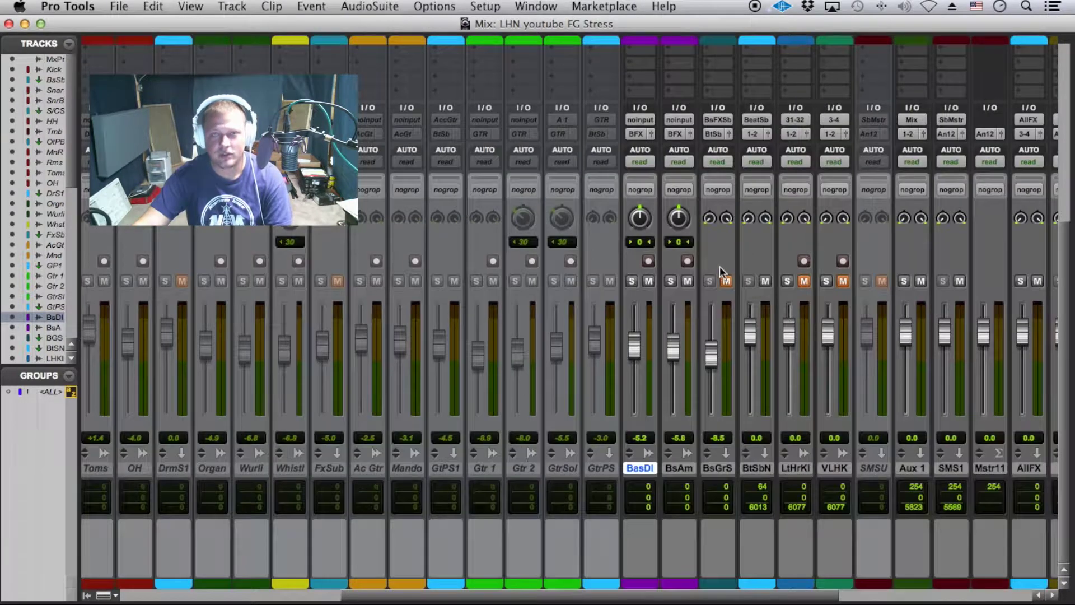
{"action": "scroll", "coordinate": [750, 263], "scroll_direction": "up", "scroll_amount": 10}
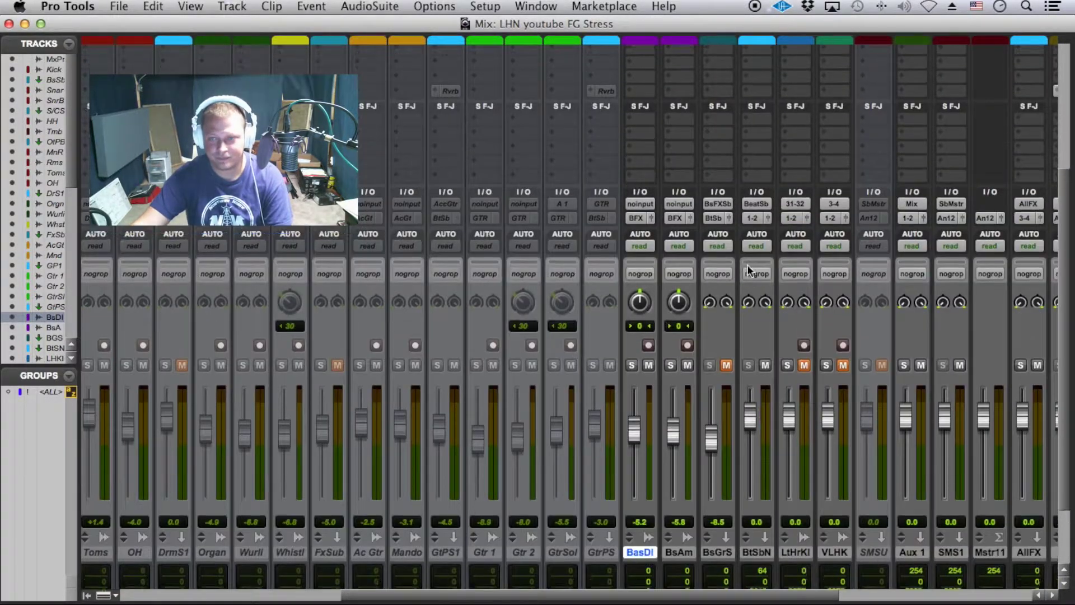
{"action": "scroll", "coordinate": [722, 252], "scroll_direction": "down", "scroll_amount": 7}
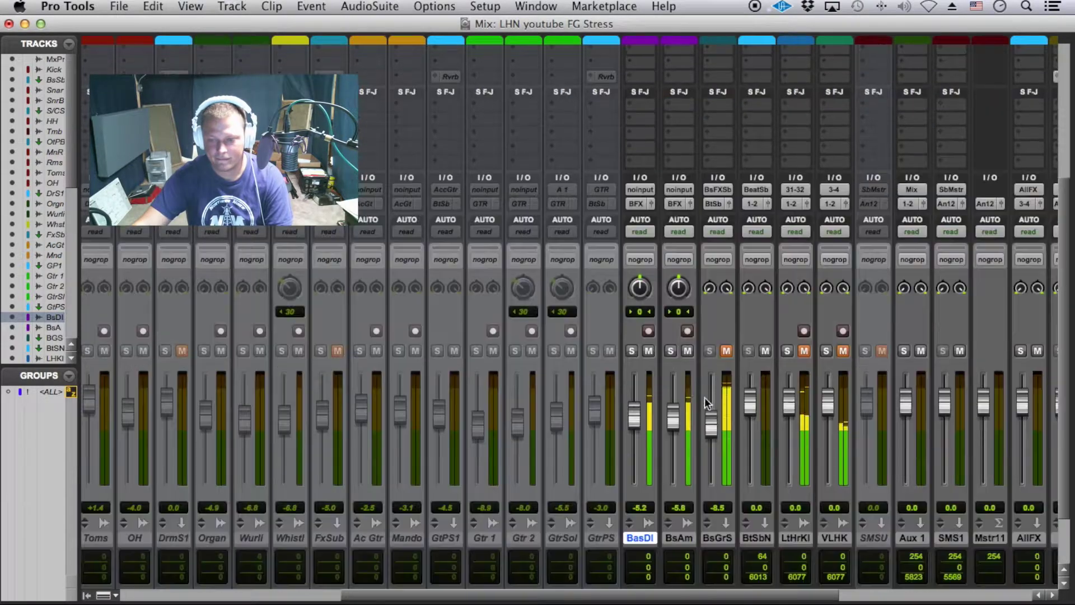
{"action": "left_click", "coordinate": [726, 350]}
{"action": "scroll", "coordinate": [745, 280], "scroll_direction": "up", "scroll_amount": 7}
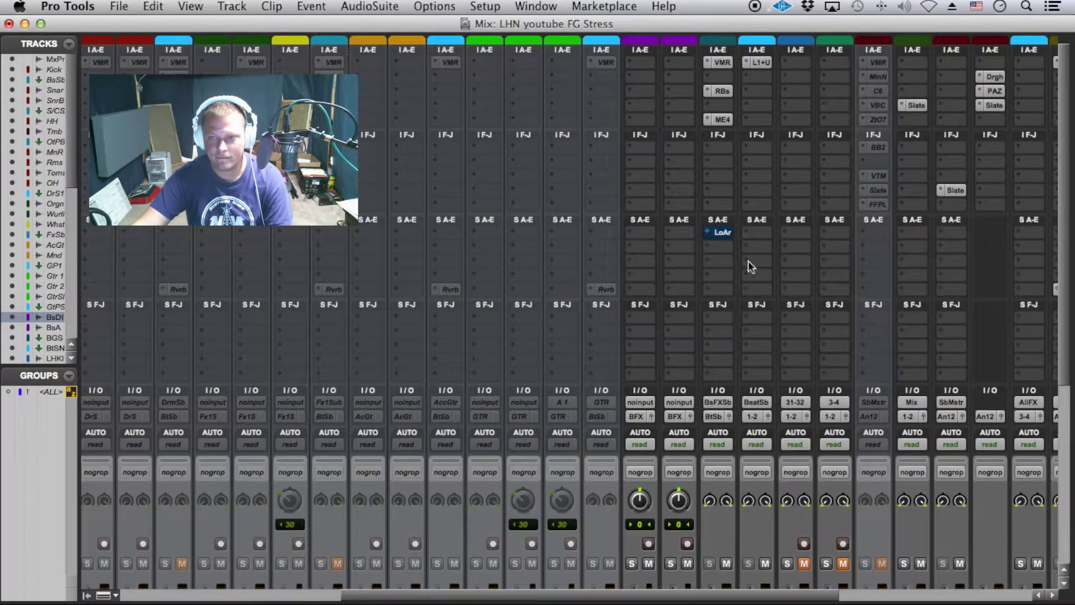
Bypass the Virtual Mix Rack on the BsGrS track, open it and dismiss the CPU overload error.
{"action": "left_click", "coordinate": [725, 63], "text": "super"}
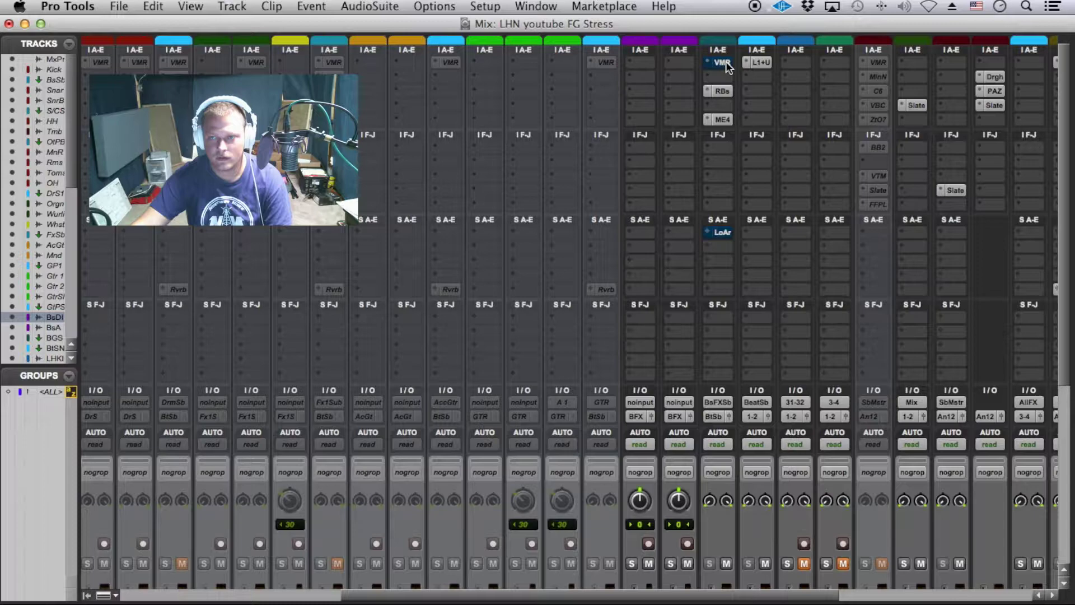
{"action": "left_click", "coordinate": [726, 63]}
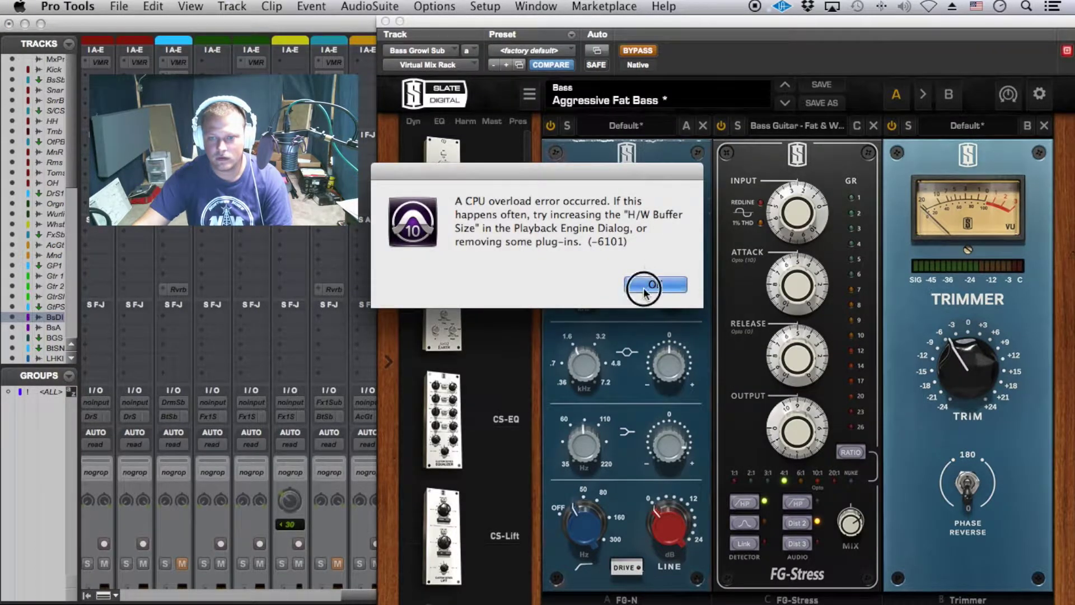
{"action": "left_click", "coordinate": [636, 286]}
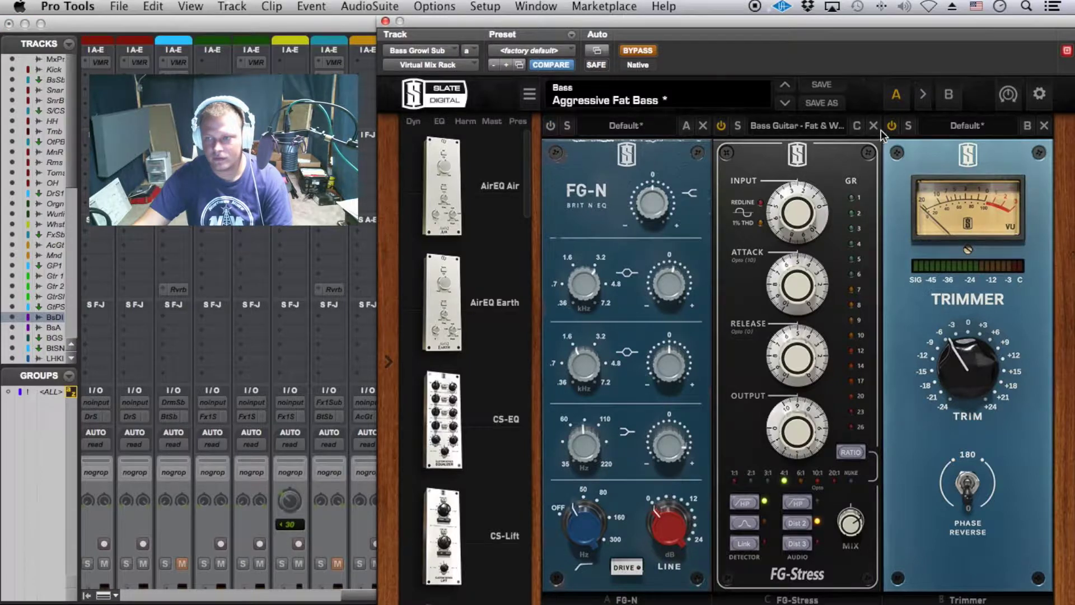
Switch off the Trimmer module in the bass sub's rack, toggling the rack's bypass to compare the processed and dry sound.
{"action": "left_click", "coordinate": [637, 52]}
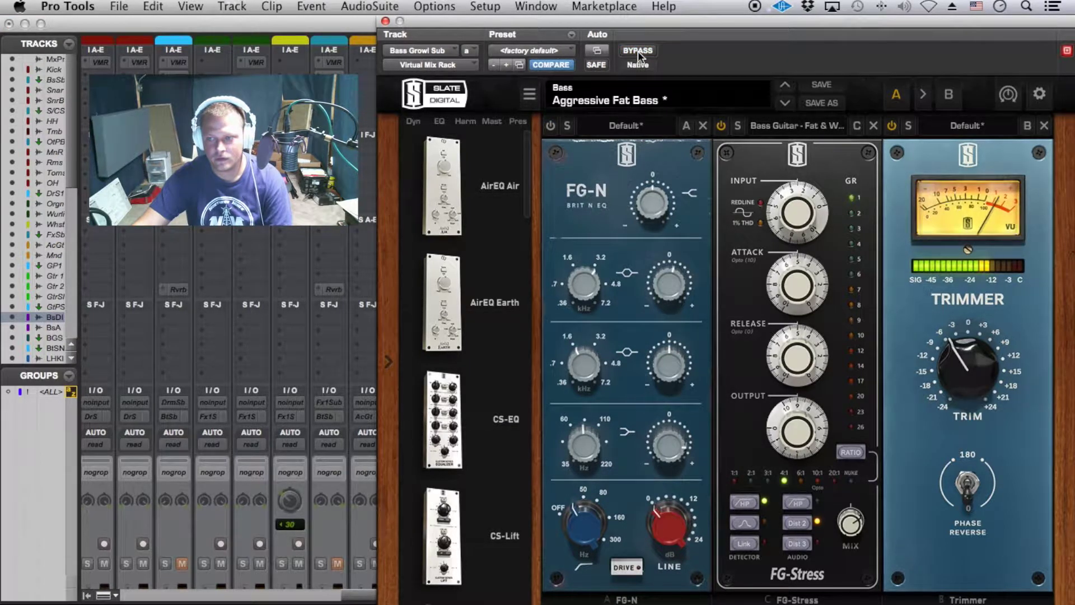
{"action": "left_click", "coordinate": [636, 51]}
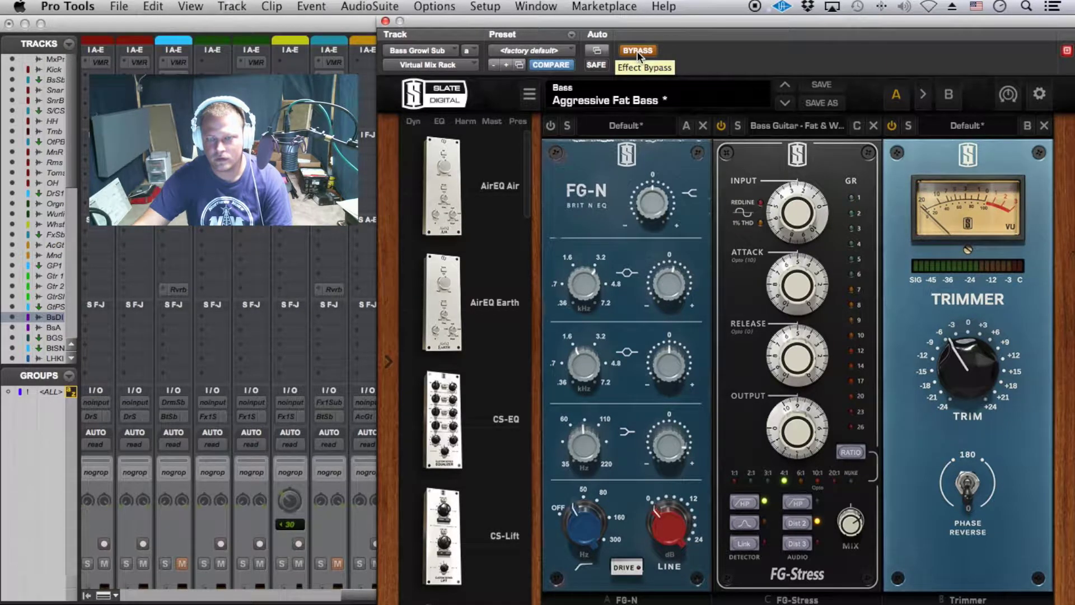
{"action": "left_click", "coordinate": [638, 51]}
{"action": "mouse_move", "coordinate": [795, 211]}
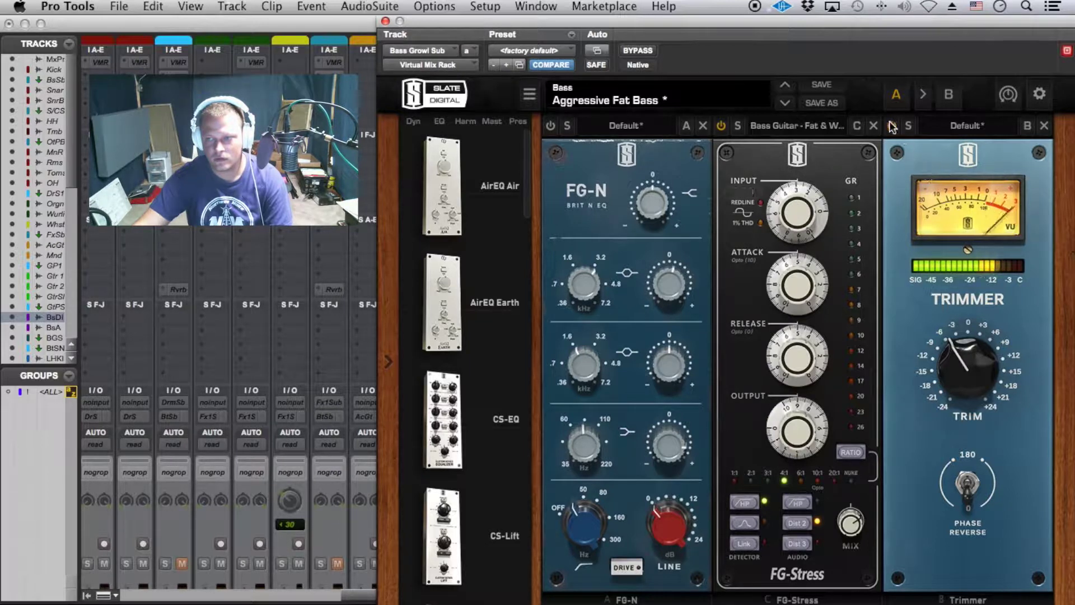
{"action": "left_click", "coordinate": [634, 51]}
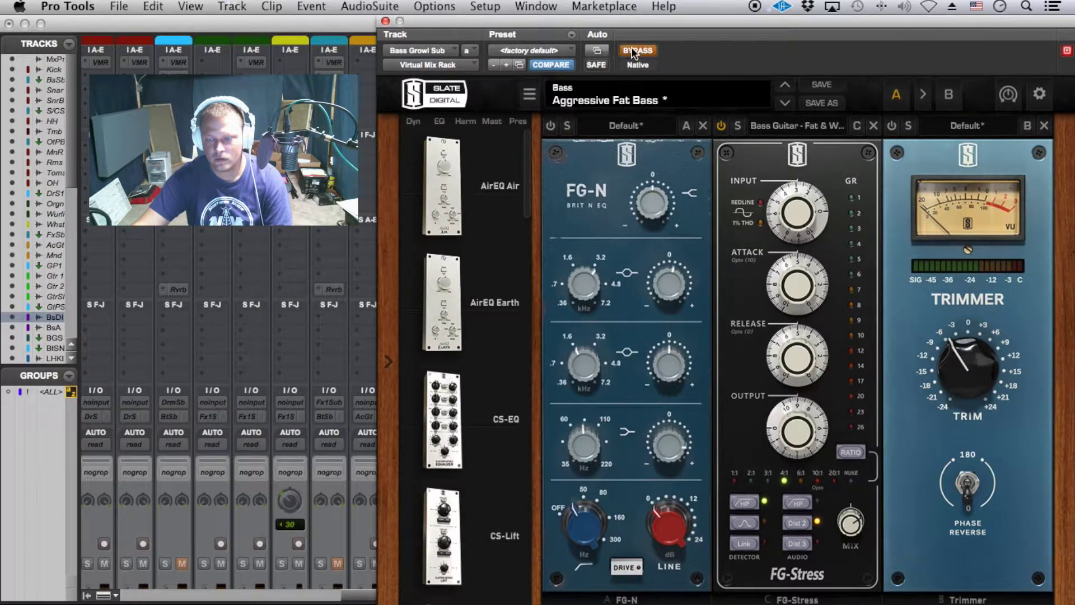
{"action": "left_click", "coordinate": [633, 52]}
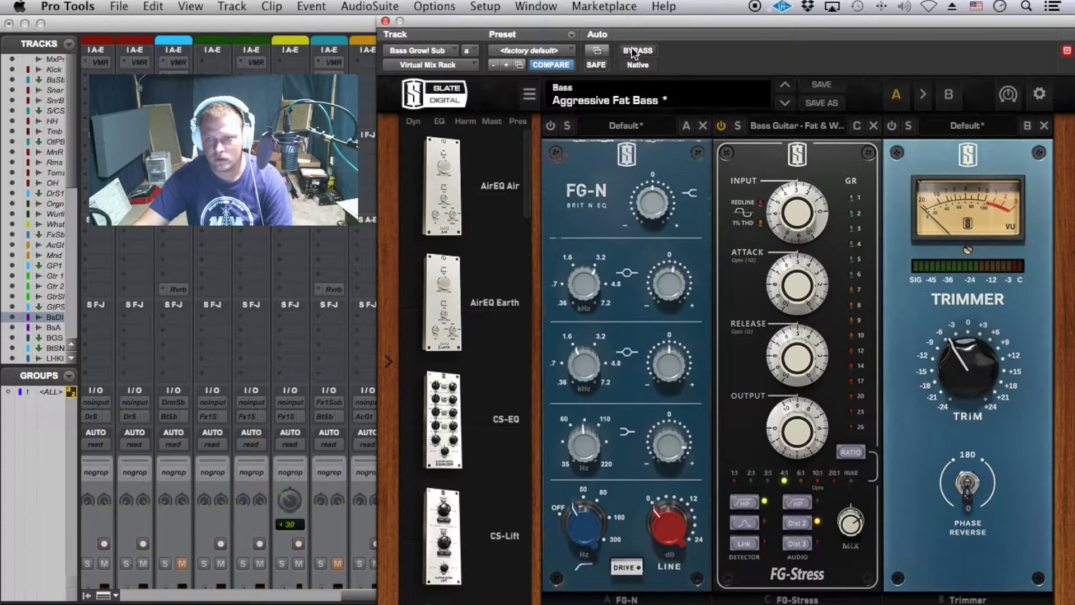
{"action": "left_click", "coordinate": [633, 52]}
{"action": "left_click", "coordinate": [633, 52]}
Switch the FG-N EQ module on and off, toggling the rack's bypass to compare the bass sub's processed and dry sound.
{"action": "left_click", "coordinate": [552, 126]}
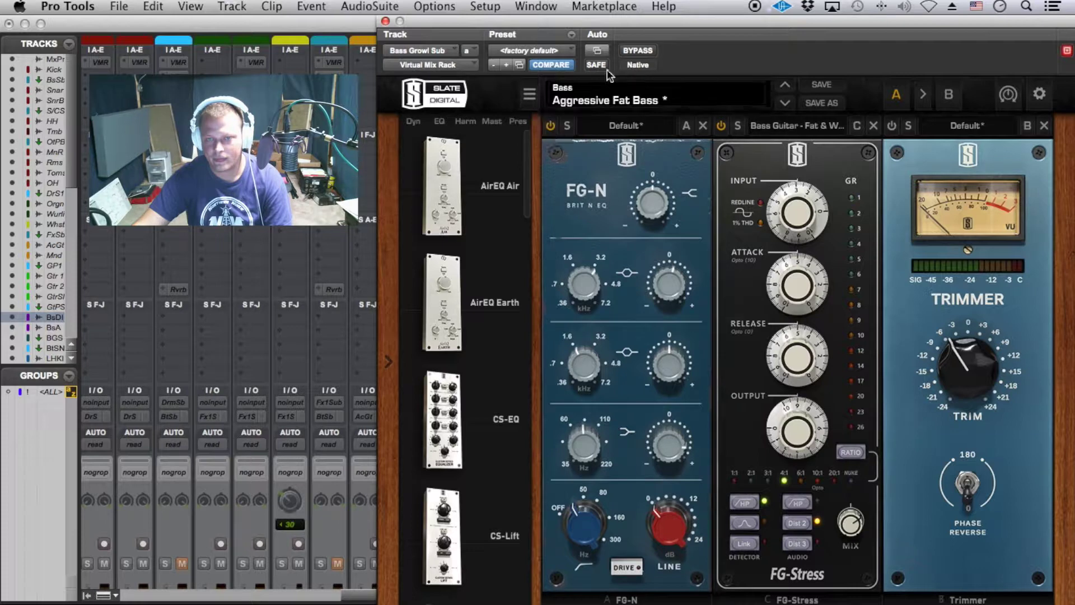
{"action": "left_click", "coordinate": [636, 50]}
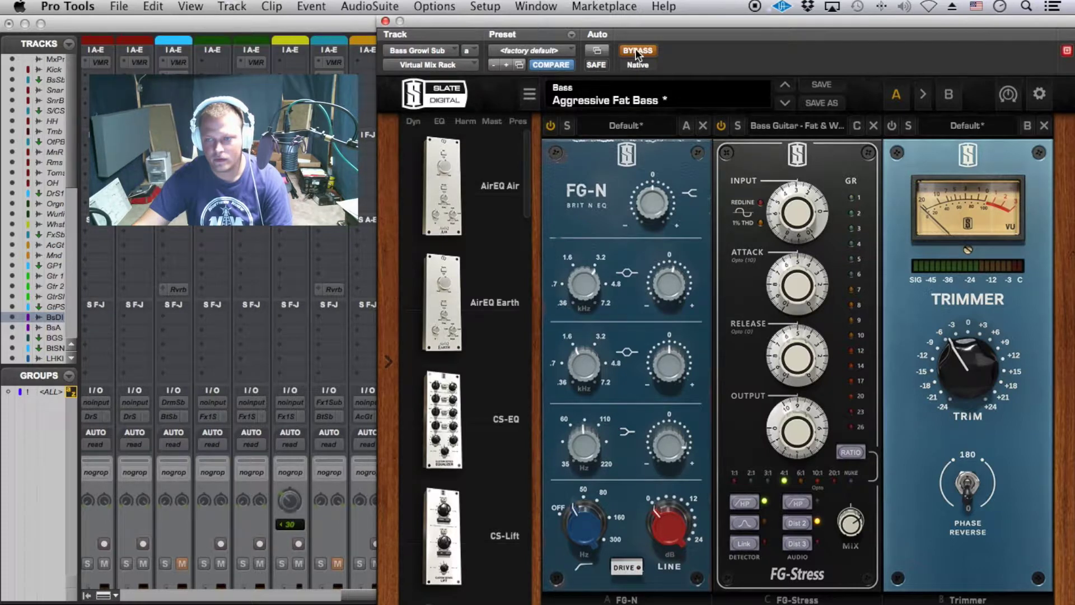
{"action": "left_click", "coordinate": [636, 51]}
{"action": "left_click", "coordinate": [682, 279]}
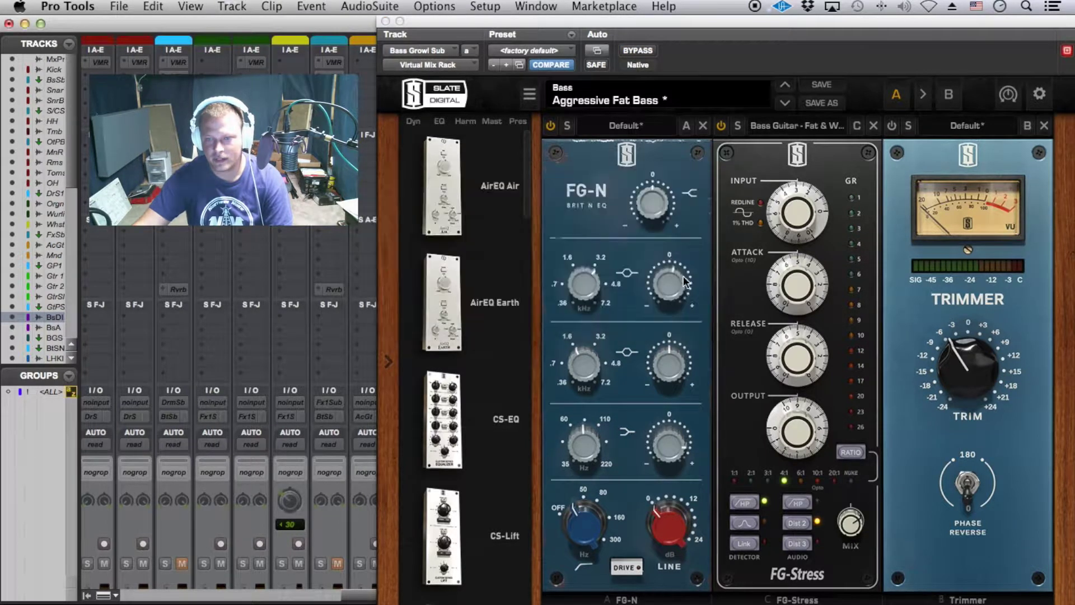
{"action": "left_click", "coordinate": [552, 125]}
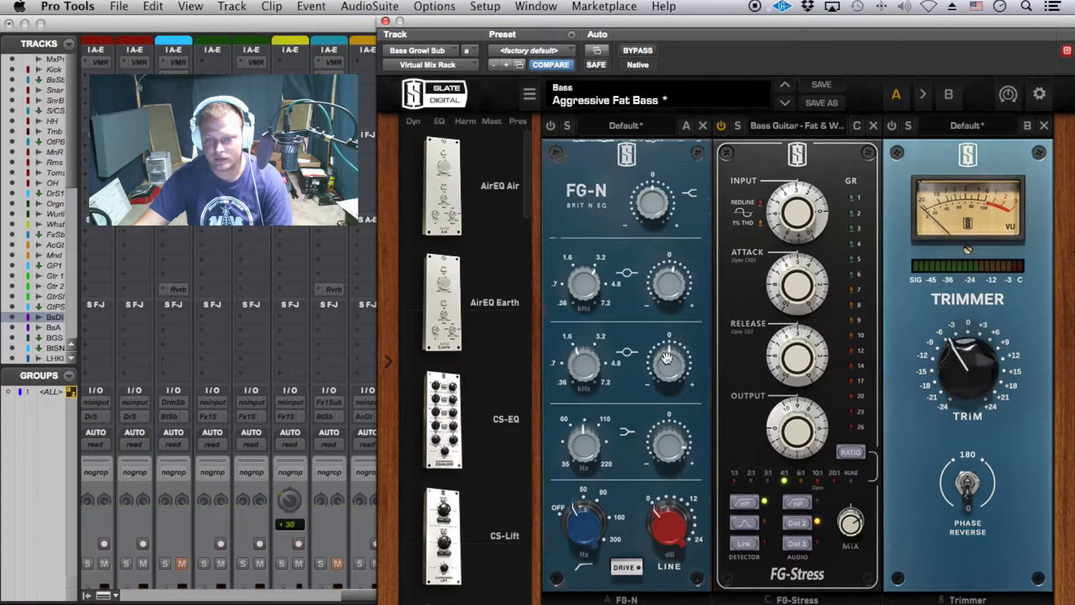
{"action": "left_click_drag", "start_coordinate": [670, 448], "coordinate": [668, 460]}
{"action": "left_click", "coordinate": [647, 56]}
{"action": "left_click", "coordinate": [647, 56]}
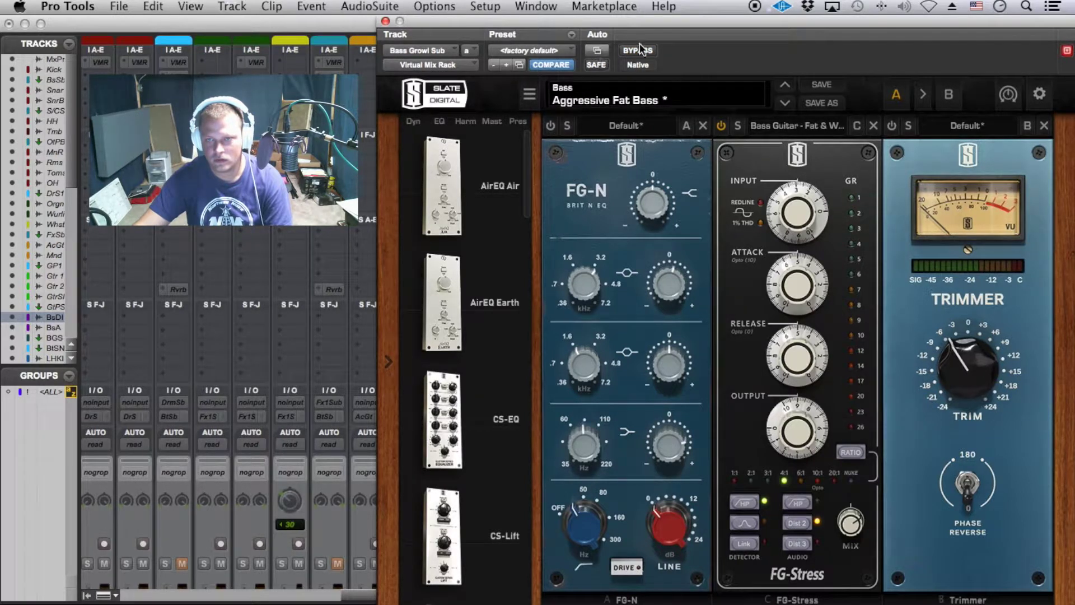
Switch the FG-N and Trimmer modules back on, toggle FG-Stress to compare the bass sub's sound, and close the rack.
{"action": "left_click", "coordinate": [720, 126]}
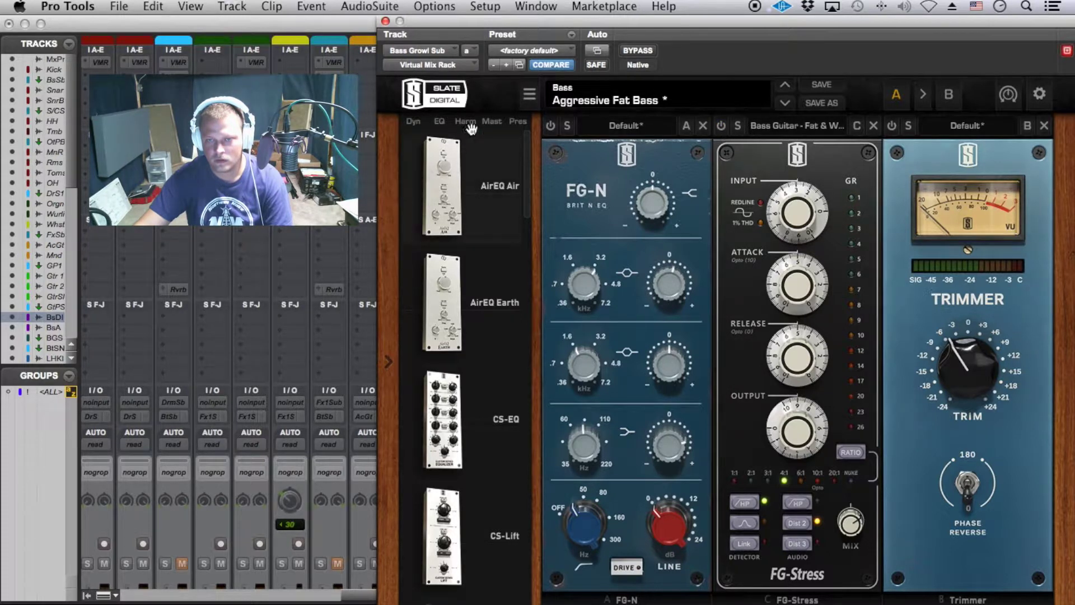
{"action": "left_click", "coordinate": [892, 126]}
{"action": "left_click", "coordinate": [721, 126]}
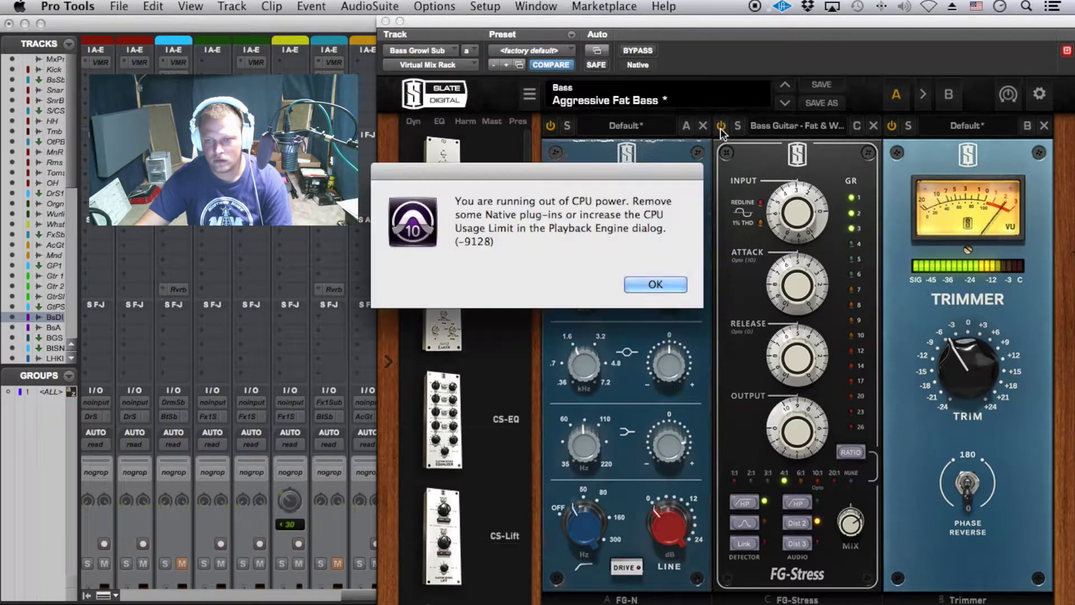
{"action": "left_click", "coordinate": [662, 285]}
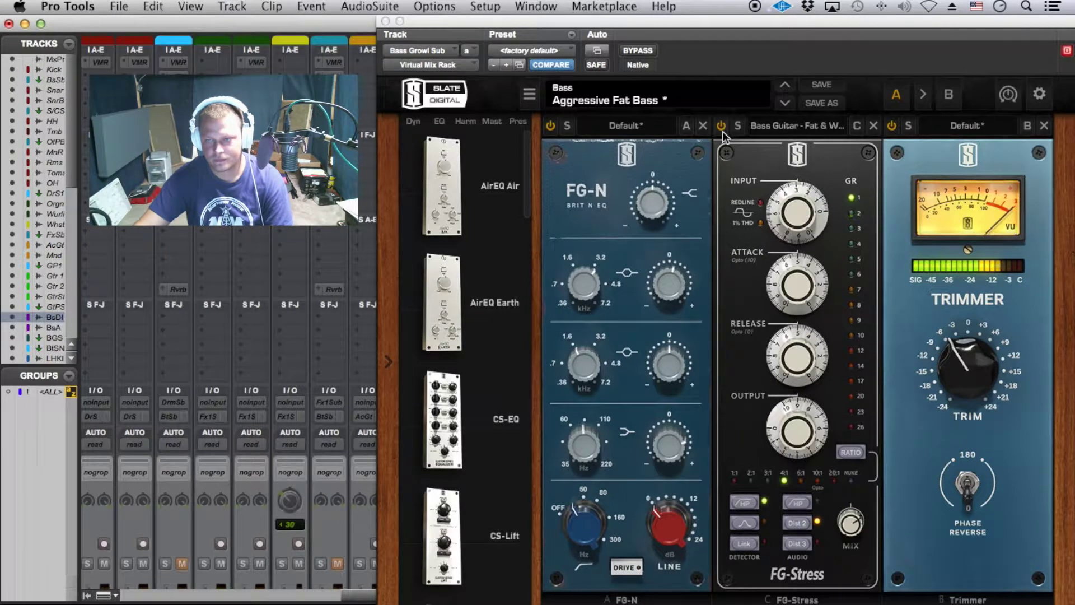
{"action": "left_click", "coordinate": [722, 129]}
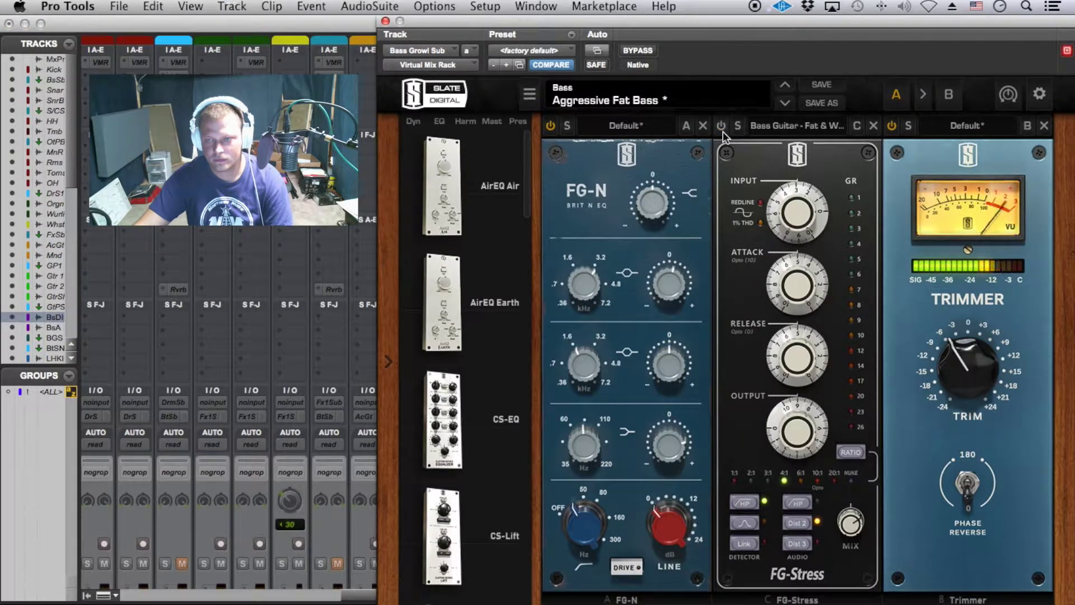
{"action": "left_click", "coordinate": [721, 126]}
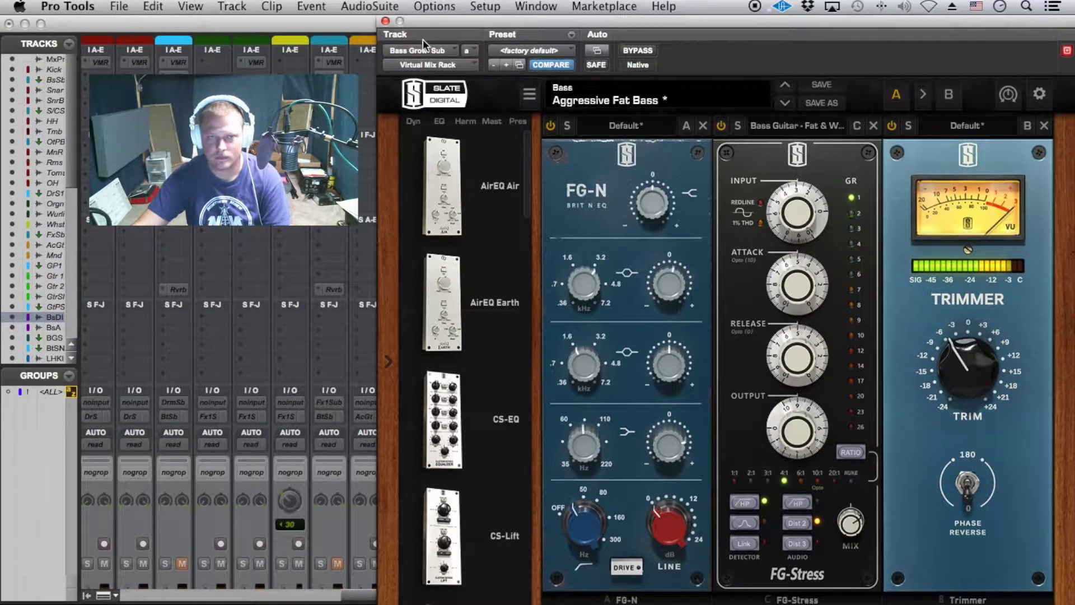
{"action": "left_click", "coordinate": [386, 22]}
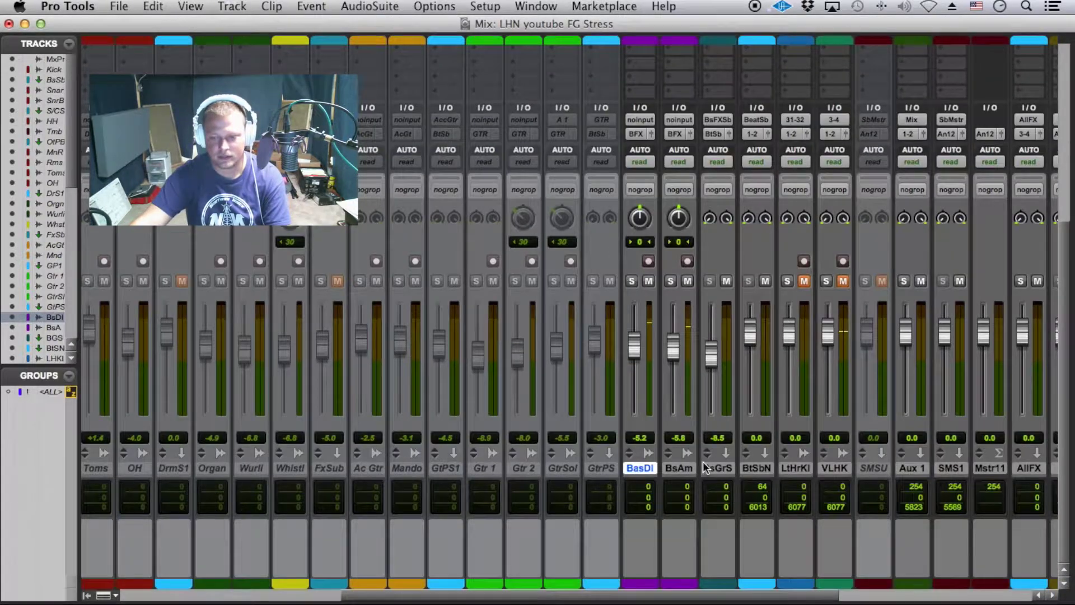
Make the bass tracks from BasDI through BsGrS inactive.
{"action": "left_click", "coordinate": [712, 464], "text": "shift"}
{"action": "right_click", "coordinate": [732, 473]}
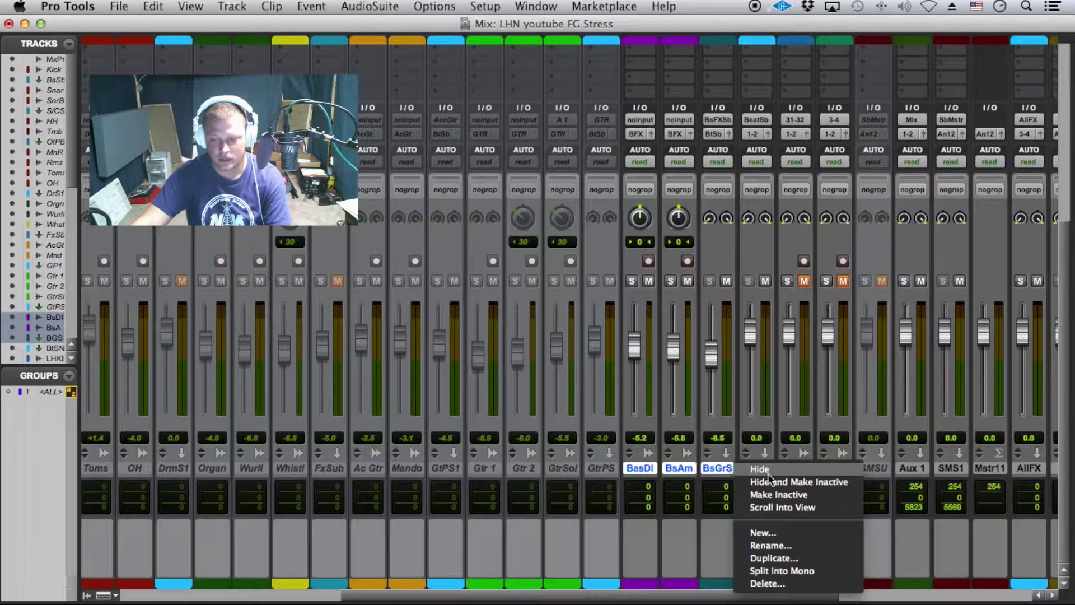
{"action": "left_click", "coordinate": [791, 492]}
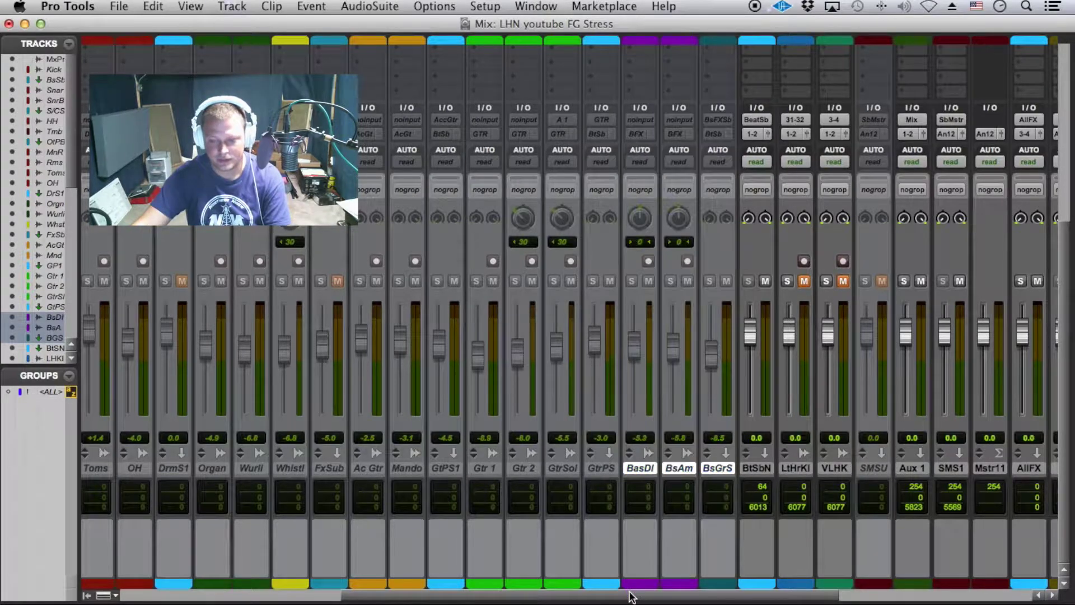
Make the drum and percussion tracks from Kick through OthPB active.
{"action": "left_click_drag", "start_coordinate": [631, 595], "coordinate": [92, 593]}
{"action": "left_click", "coordinate": [143, 470]}
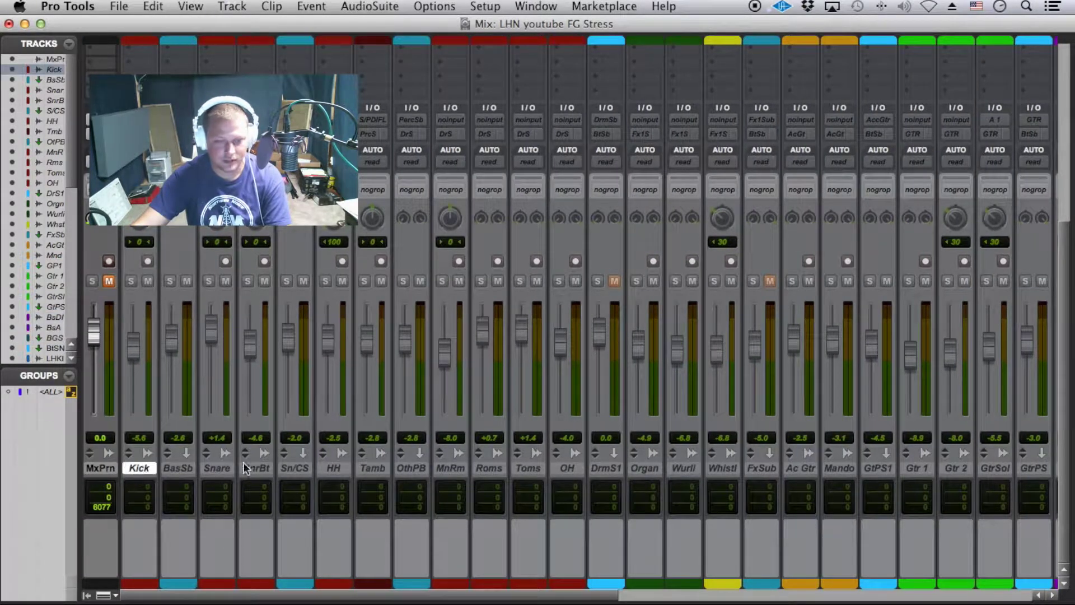
{"action": "left_click", "coordinate": [414, 471], "text": "shift"}
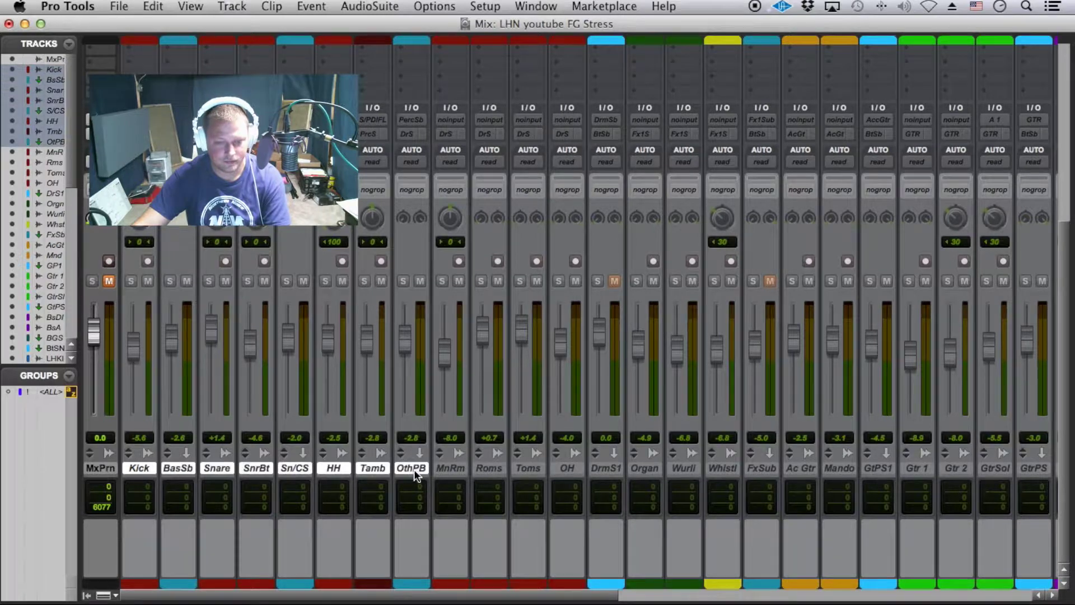
{"action": "right_click", "coordinate": [414, 469]}
{"action": "left_click", "coordinate": [442, 481]}
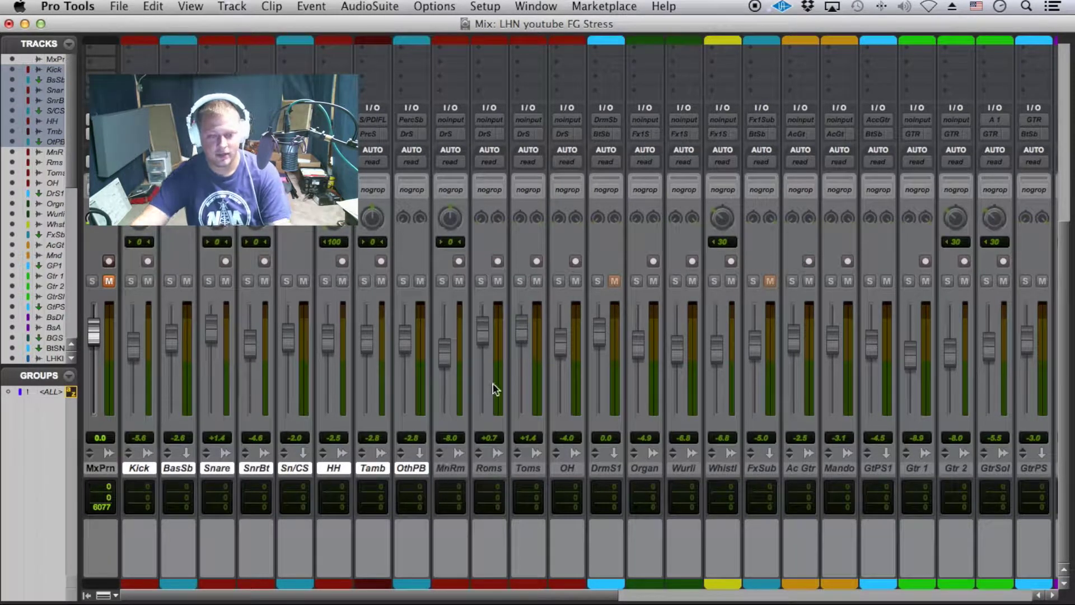
Minimize the QuickTime movie recording window and mute the Sn/CS and OthPB tracks in the mixer.
{"action": "left_click", "coordinate": [1005, 591]}
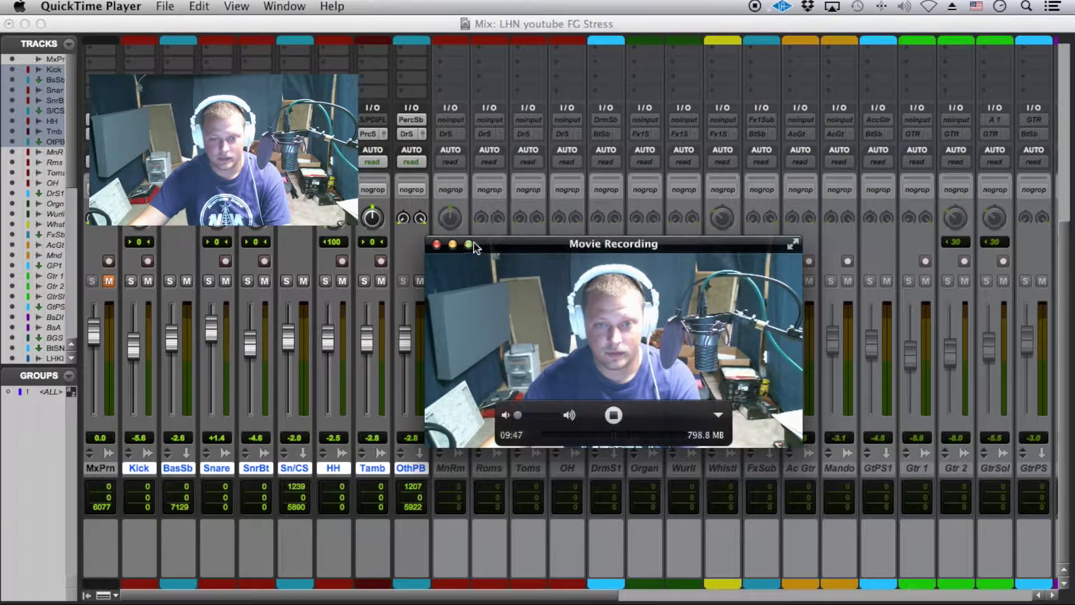
{"action": "left_click", "coordinate": [453, 244]}
{"action": "scroll", "coordinate": [233, 412], "scroll_direction": "up", "scroll_amount": 10}
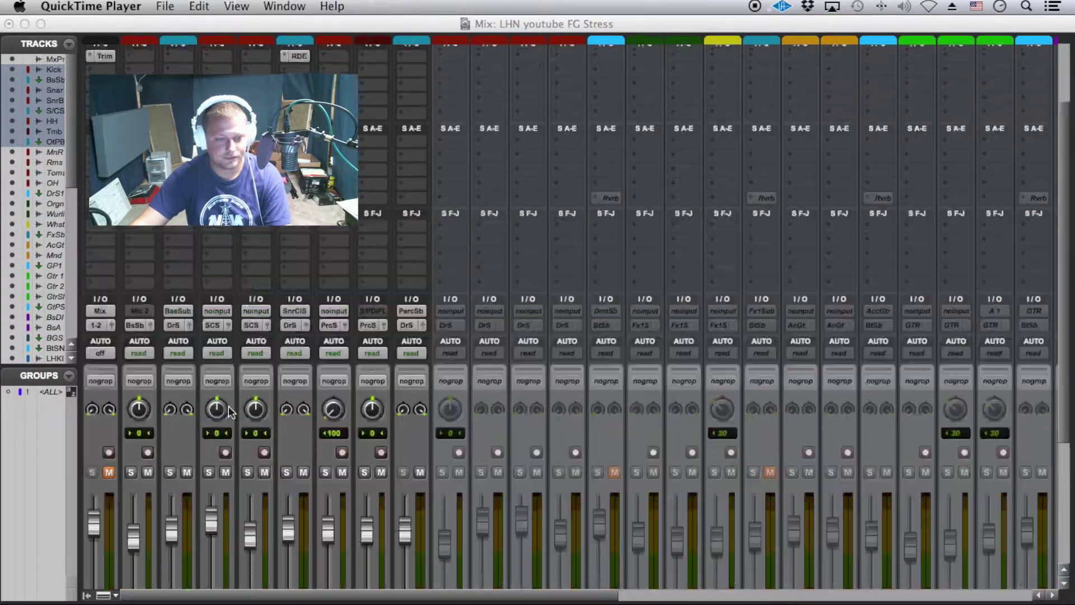
{"action": "scroll", "coordinate": [244, 375], "scroll_direction": "down", "scroll_amount": 10}
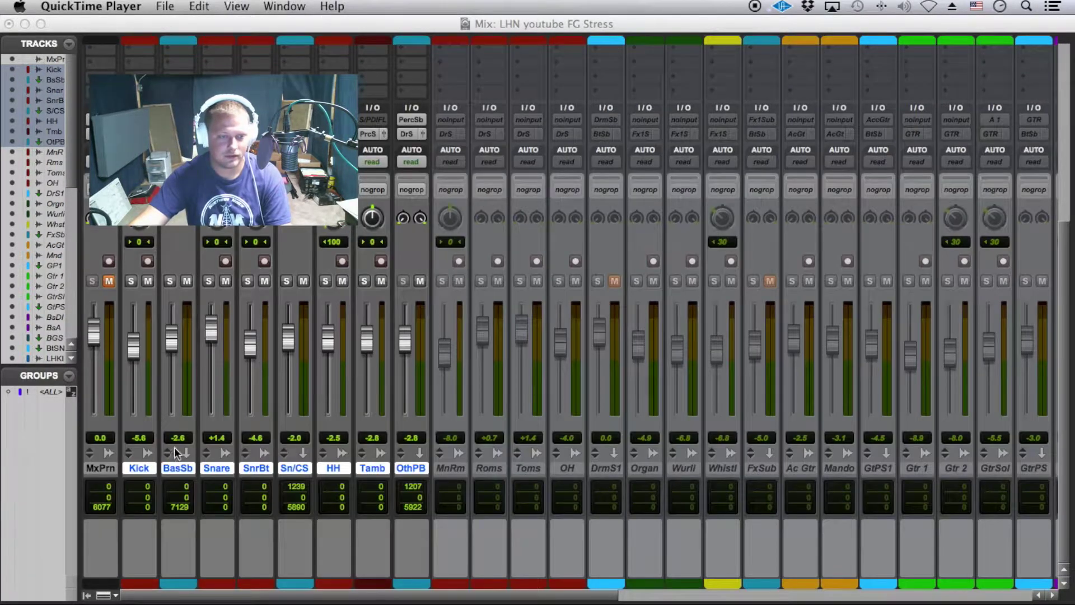
{"action": "left_click", "coordinate": [303, 280]}
Dismiss the repeated CPU overload errors while bringing the drum tracks' inserts into view.
{"action": "scroll", "coordinate": [230, 419], "scroll_direction": "up", "scroll_amount": 10}
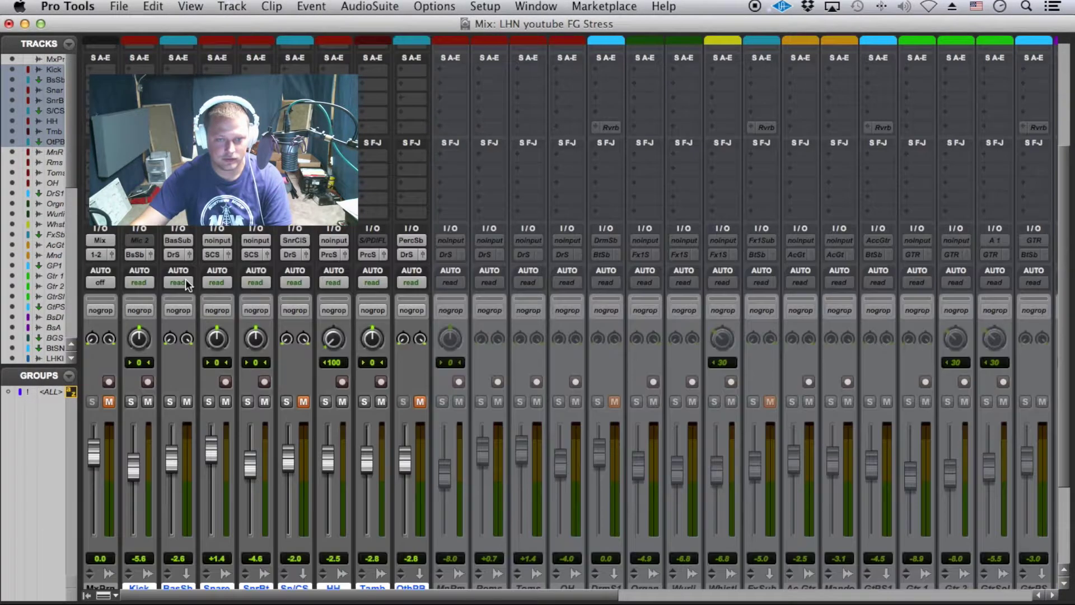
{"action": "left_click", "coordinate": [655, 284]}
{"action": "scroll", "coordinate": [303, 260], "scroll_direction": "down", "scroll_amount": 1}
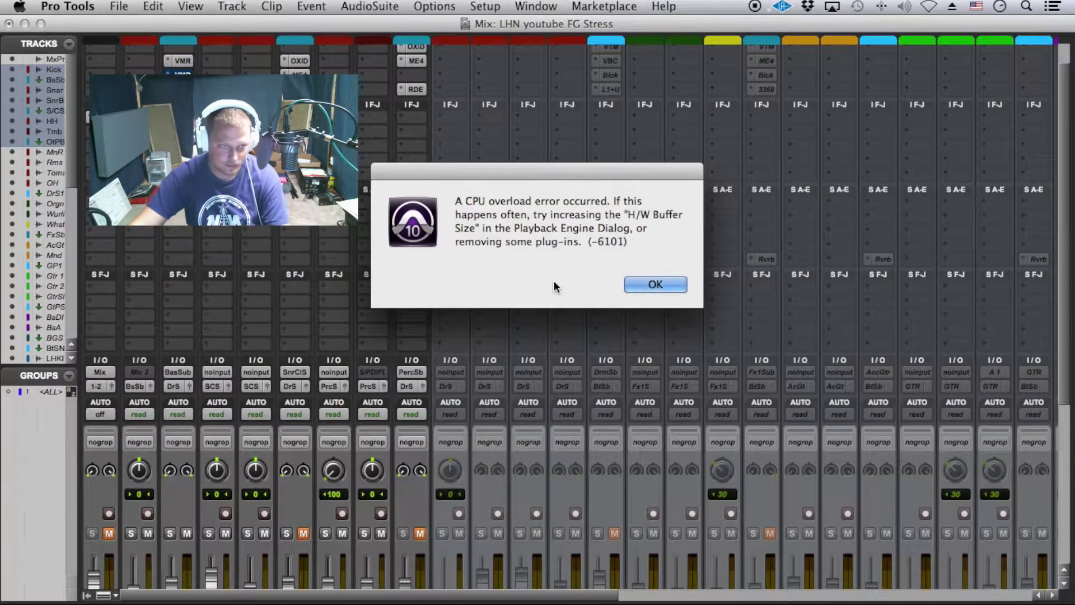
{"action": "left_click", "coordinate": [683, 285]}
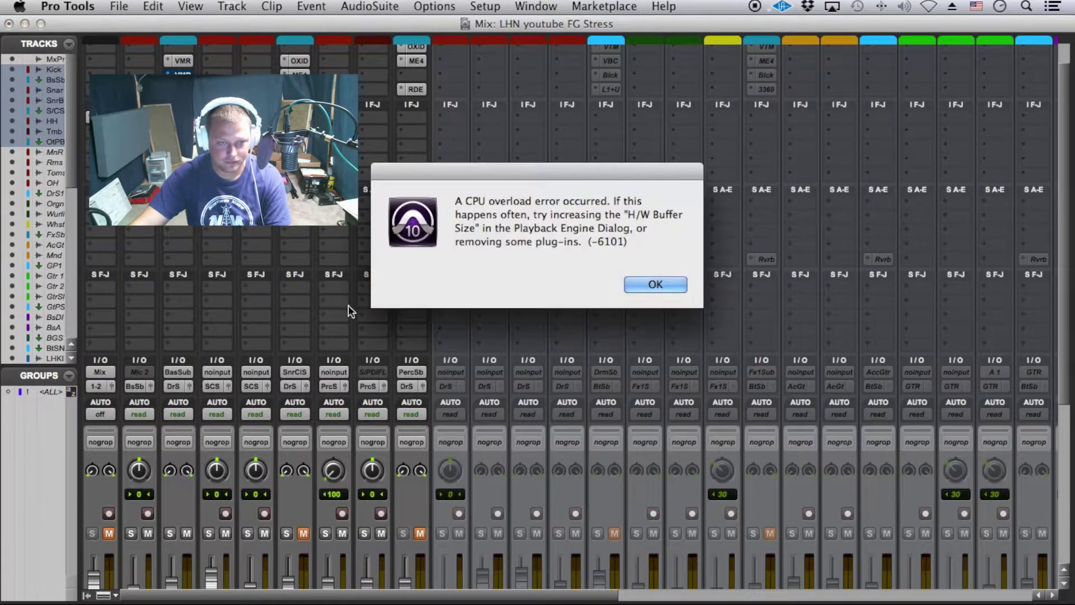
{"action": "left_click", "coordinate": [649, 285]}
Make the effects tracks from AllFX through LoAir inactive.
{"action": "scroll", "coordinate": [619, 409], "scroll_direction": "down", "scroll_amount": 8}
{"action": "scroll", "coordinate": [567, 563], "scroll_direction": "right", "scroll_amount": 10}
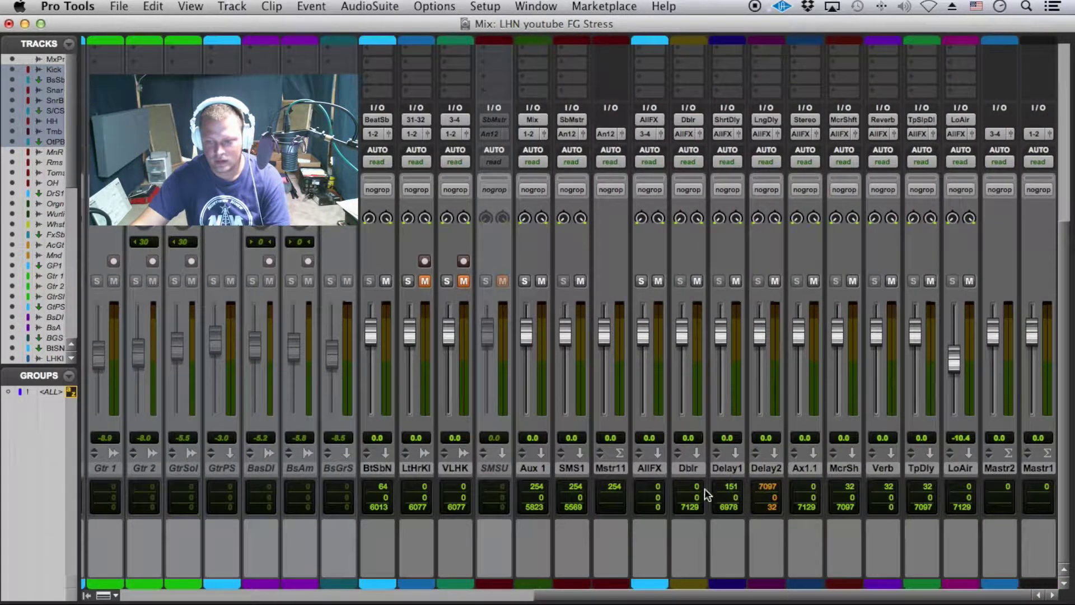
{"action": "left_click", "coordinate": [699, 472]}
{"action": "left_click", "coordinate": [790, 471], "text": "shift"}
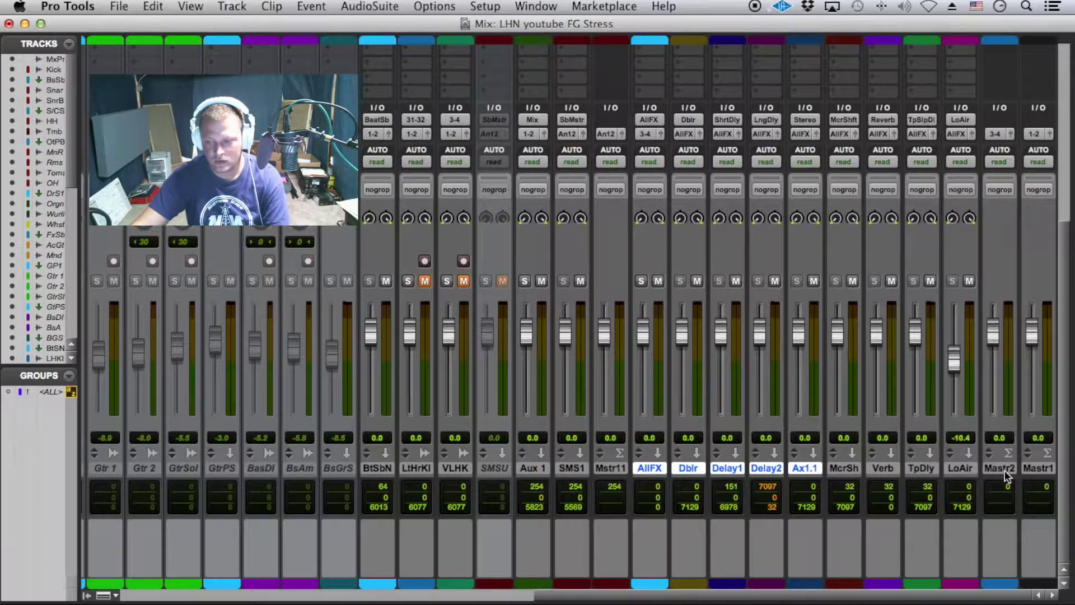
{"action": "left_click", "coordinate": [955, 467], "text": "shift"}
{"action": "right_click", "coordinate": [955, 467]}
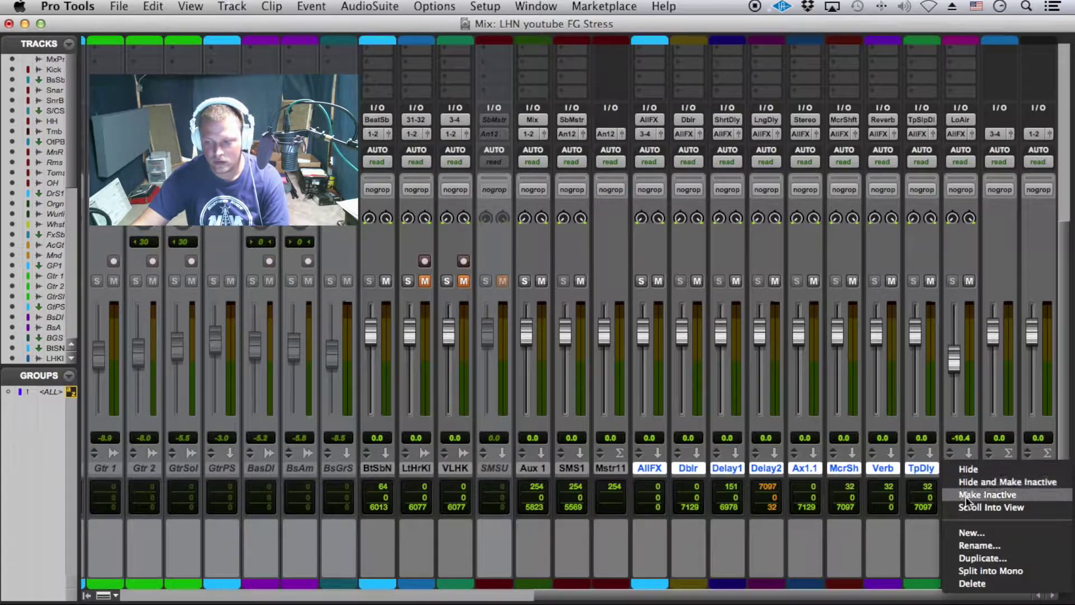
{"action": "left_click", "coordinate": [899, 566]}
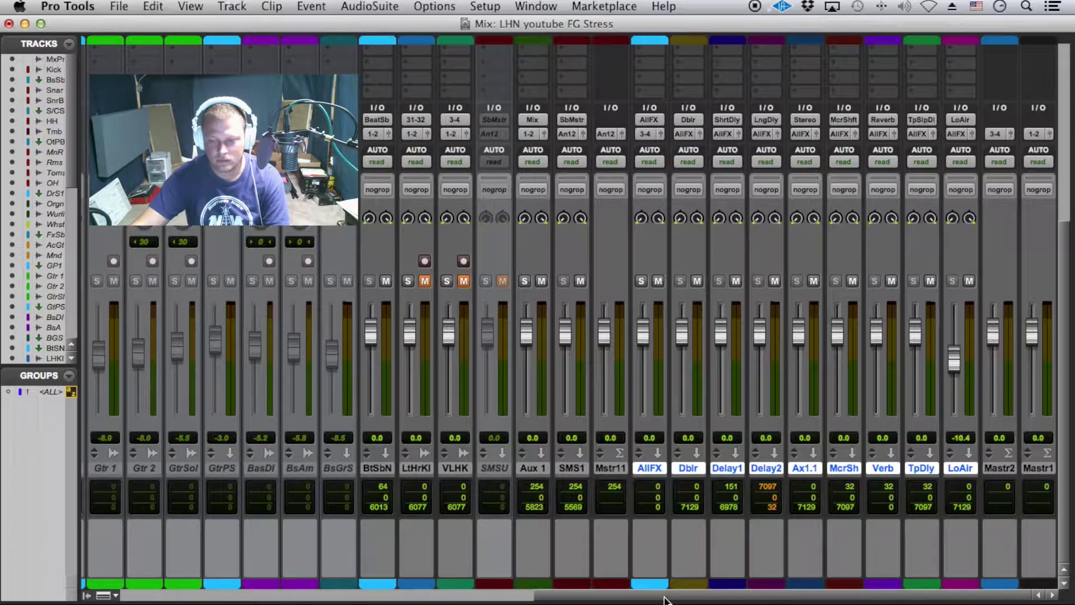
{"action": "key", "text": "super+alt+shift+a"}
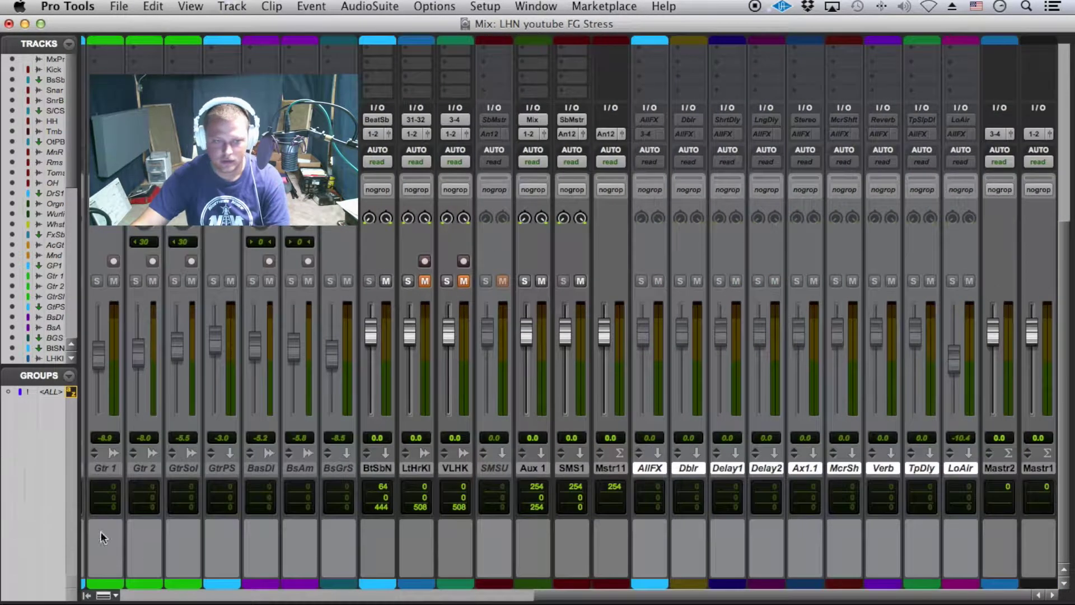
Make the DrmS1 drum sub track active and unmute it.
{"action": "left_click", "coordinate": [148, 594]}
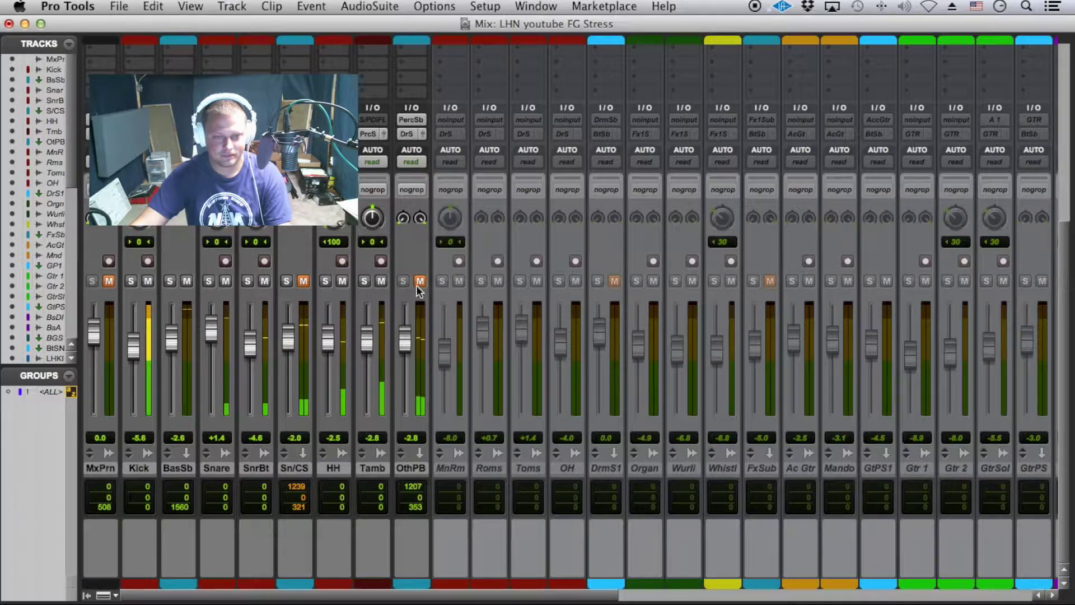
{"action": "left_click", "coordinate": [610, 472]}
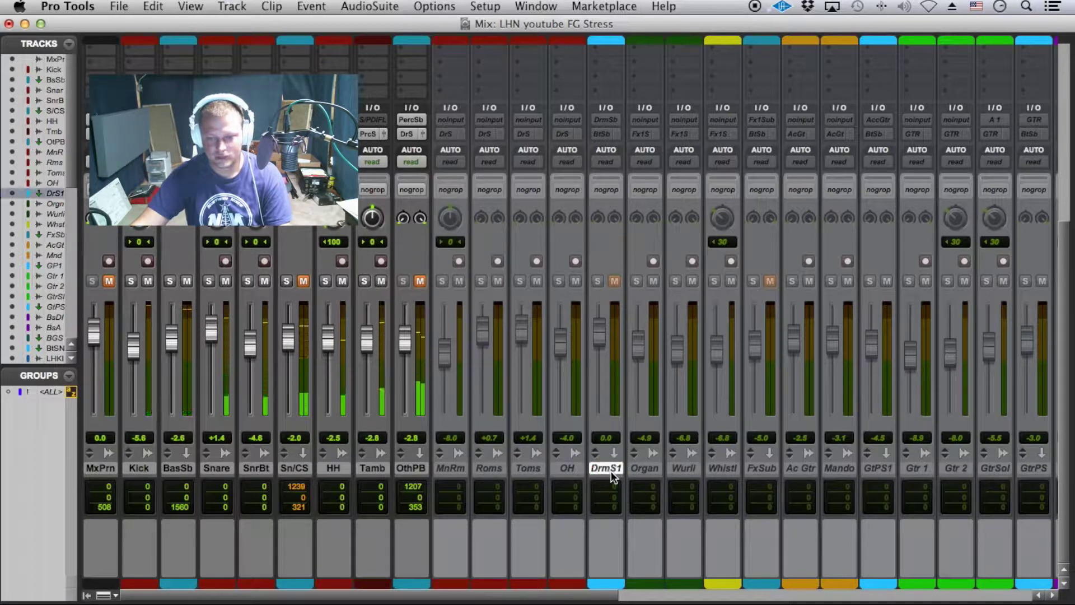
{"action": "right_click", "coordinate": [610, 468]}
{"action": "left_click", "coordinate": [634, 482]}
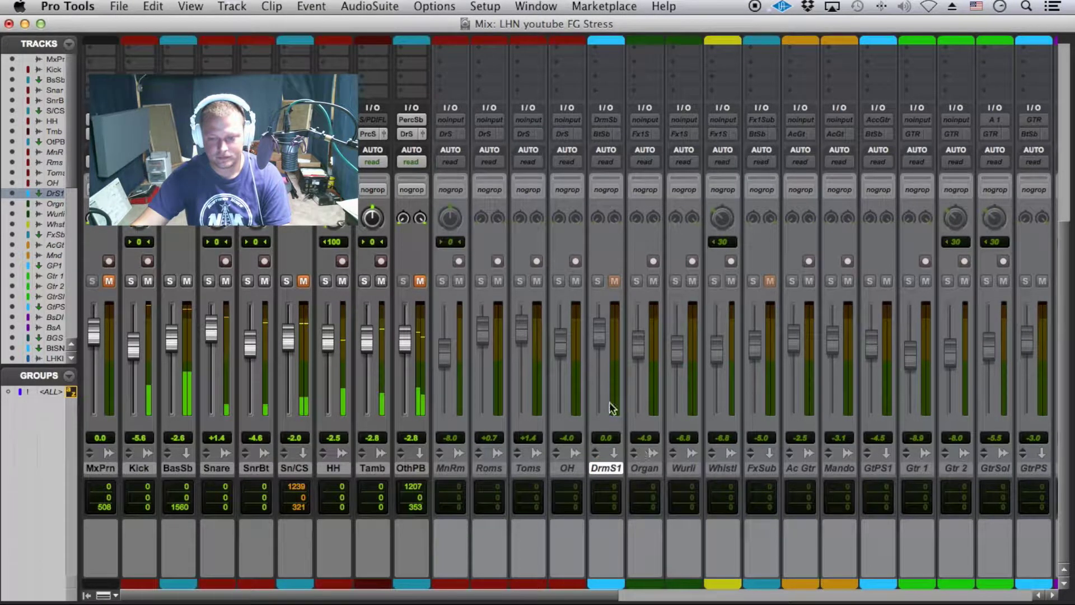
{"action": "left_click", "coordinate": [614, 281]}
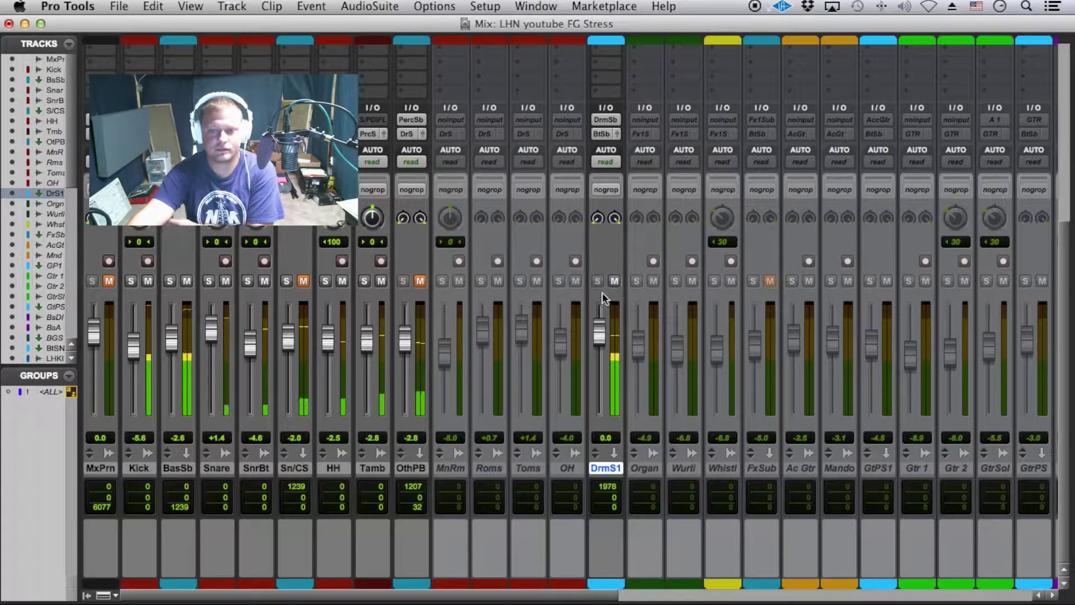
Open the Virtual Mix Rack containing FG-Stress on the BasSb track and dismiss the CPU errors.
{"action": "scroll", "coordinate": [197, 277], "scroll_direction": "up", "scroll_amount": 5}
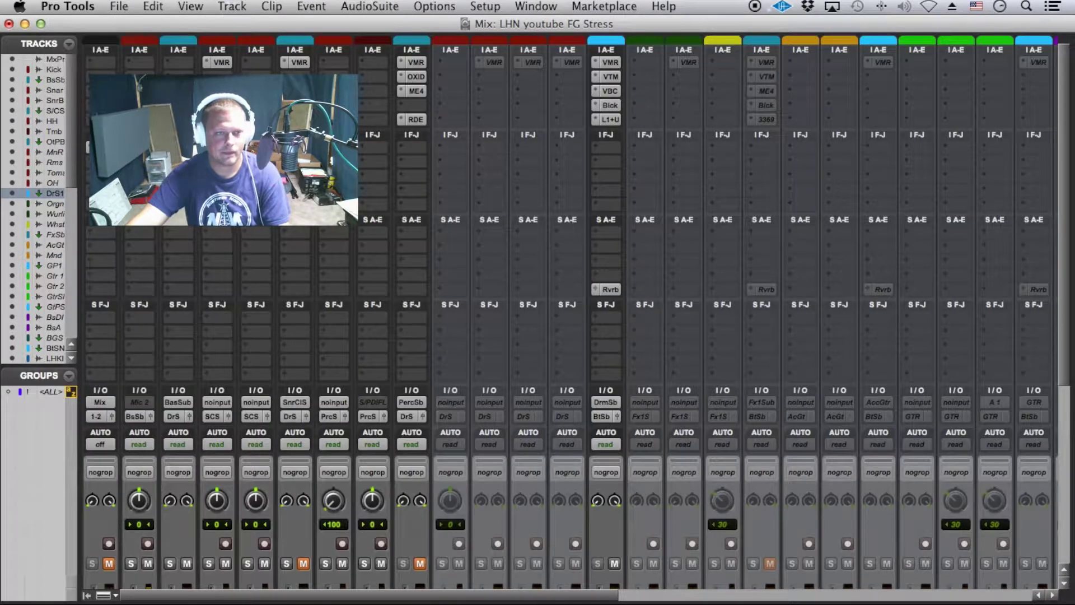
{"action": "left_click", "coordinate": [188, 79]}
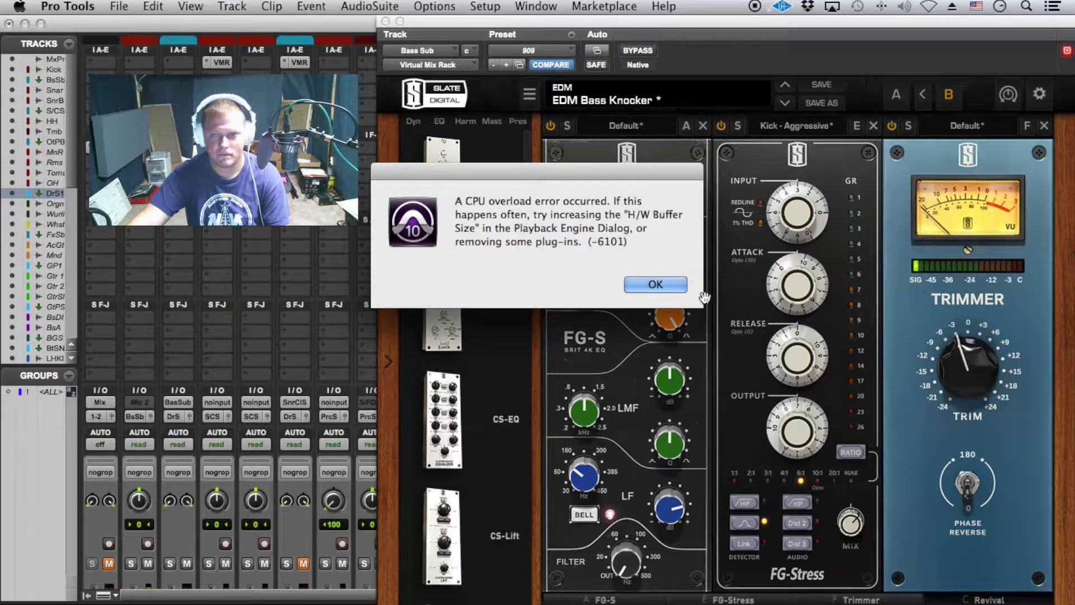
{"action": "left_click", "coordinate": [671, 287]}
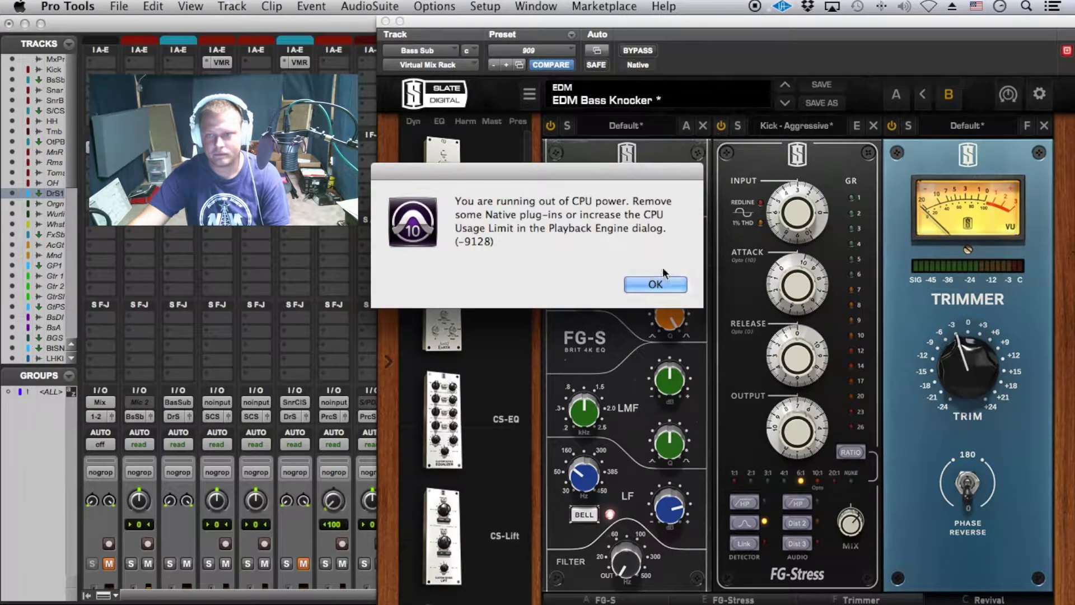
{"action": "left_click", "coordinate": [670, 283]}
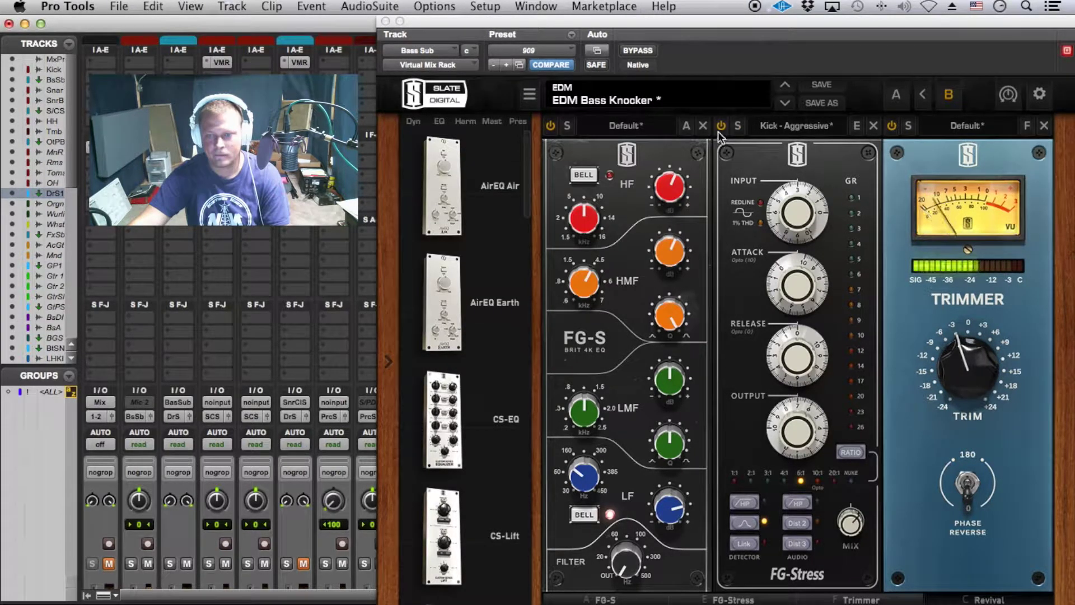
Compare the bass sub with its FG-Stress module switched off and on, dismissing the CPU overload errors.
{"action": "left_click", "coordinate": [720, 127]}
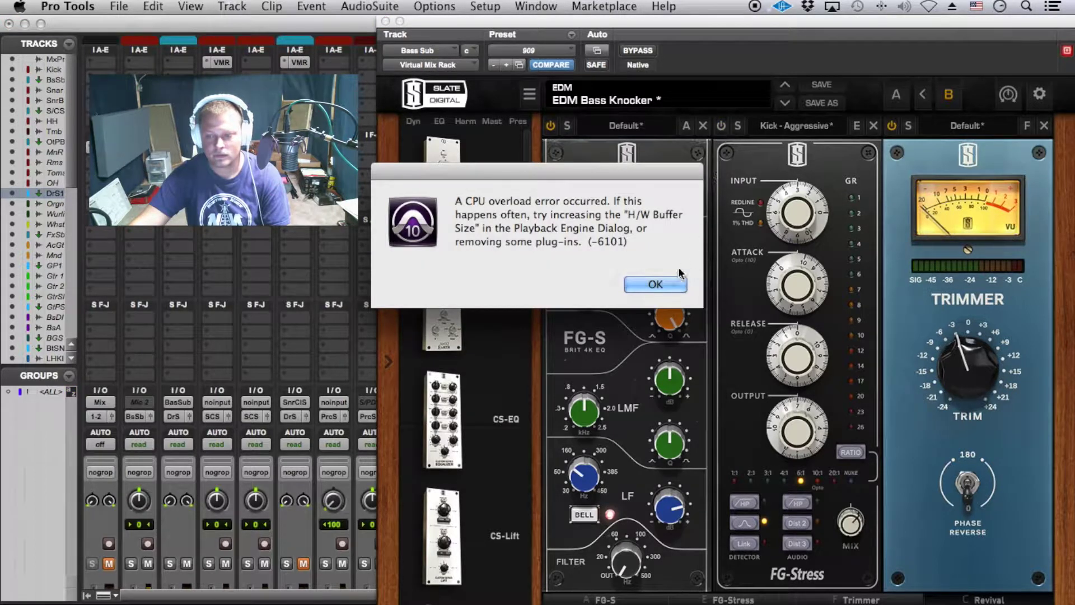
{"action": "key", "text": "Return"}
{"action": "left_click", "coordinate": [724, 119]}
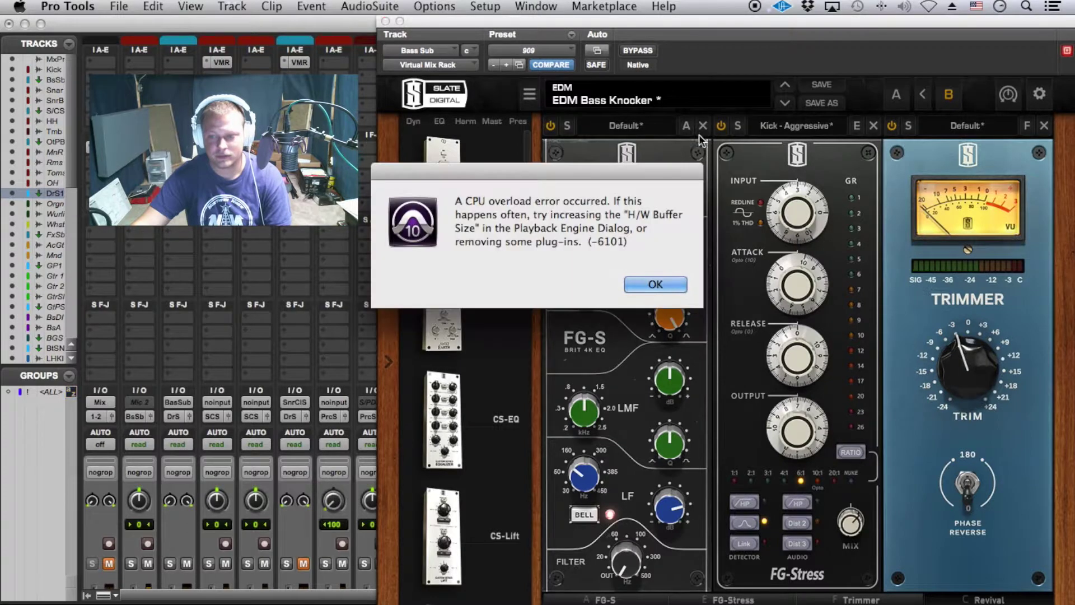
{"action": "key", "text": "Return"}
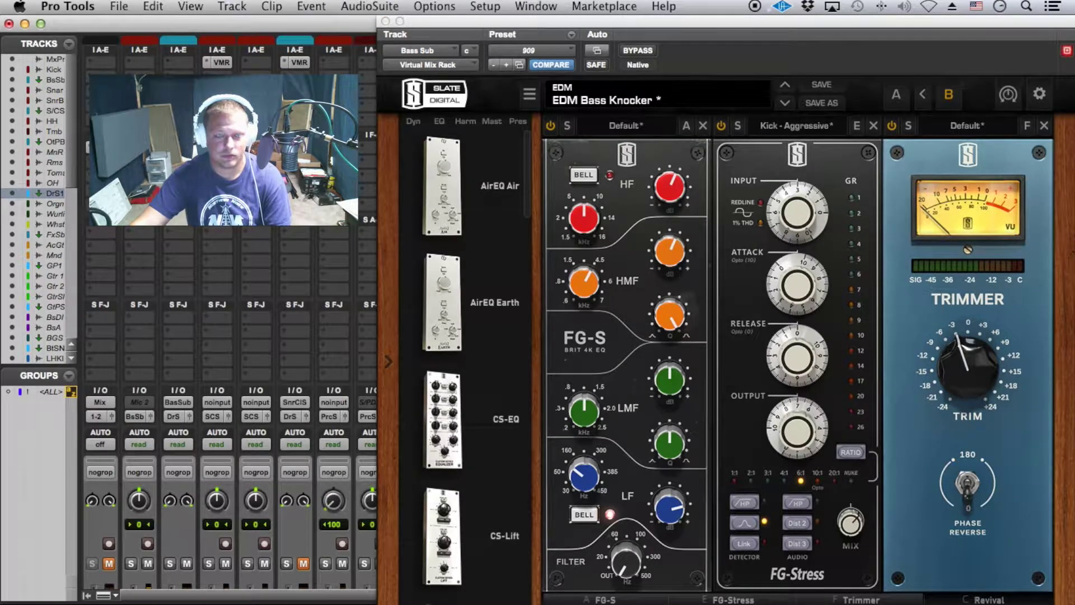
Mute the BasSb track and unmute the Sn/CS track in the mixer.
{"action": "scroll", "coordinate": [217, 242], "scroll_direction": "down", "scroll_amount": 5}
{"action": "scroll", "coordinate": [217, 242], "scroll_direction": "down", "scroll_amount": 2}
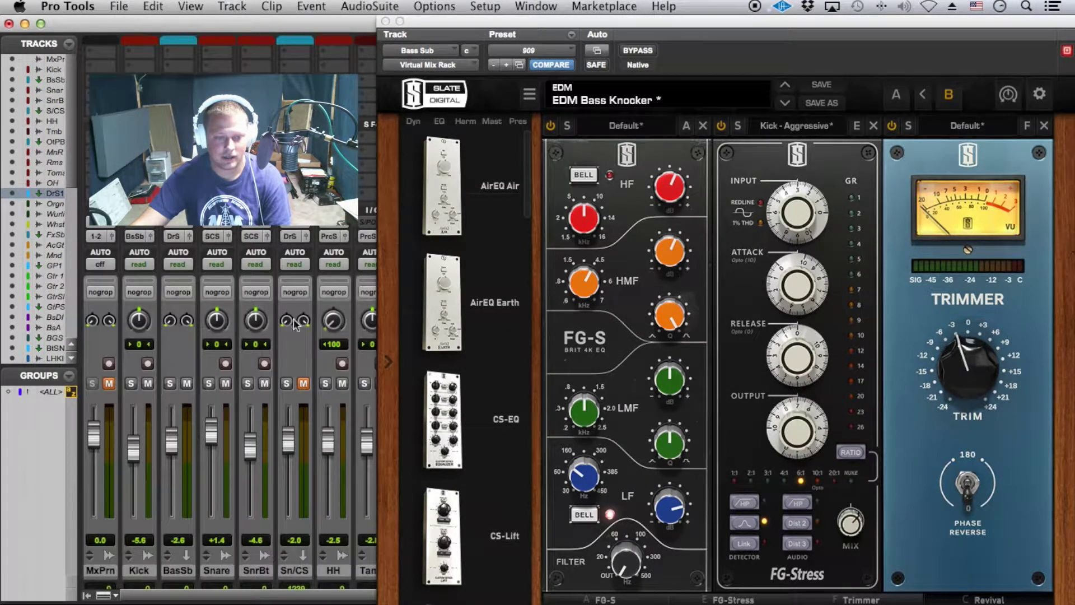
{"action": "left_click", "coordinate": [186, 384]}
{"action": "scroll", "coordinate": [327, 272], "scroll_direction": "up", "scroll_amount": 7}
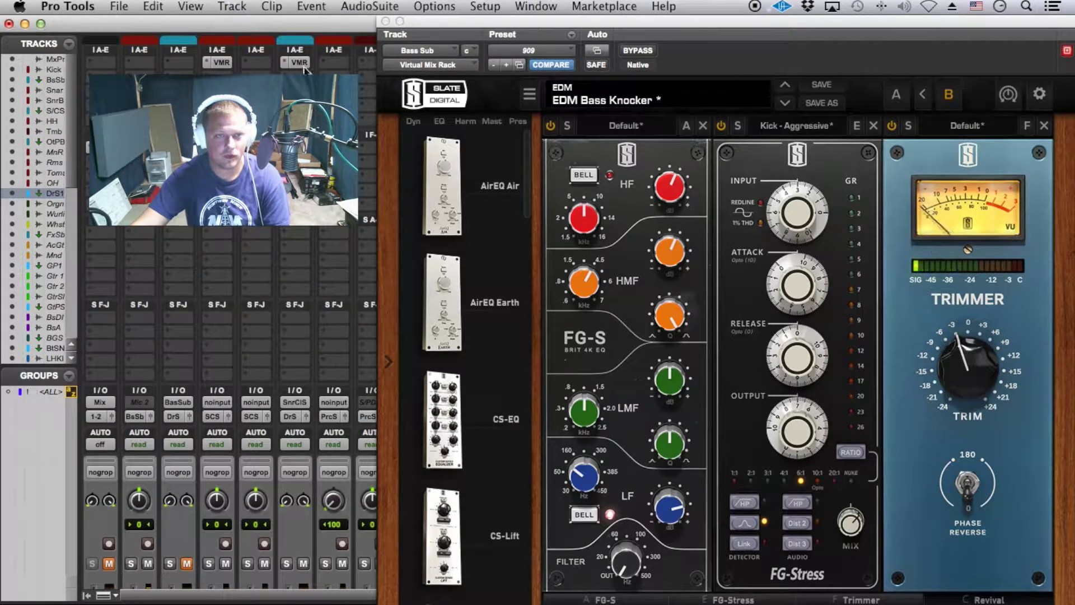
Open the Virtual Mix Rack on the Sn/CS track and dismiss the CPU overload errors.
{"action": "left_click", "coordinate": [292, 62]}
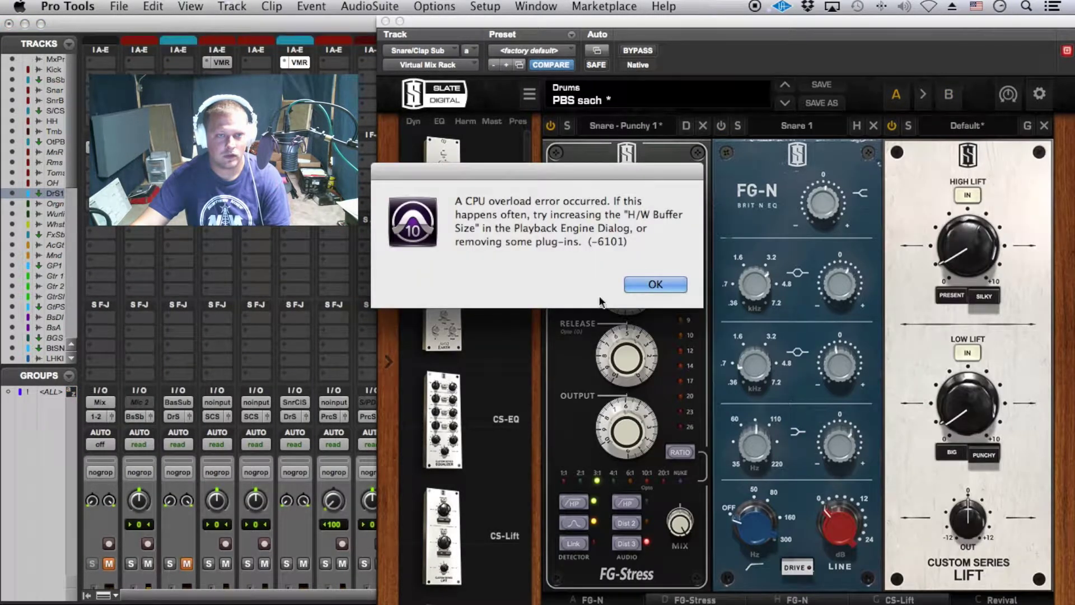
{"action": "left_click", "coordinate": [653, 286]}
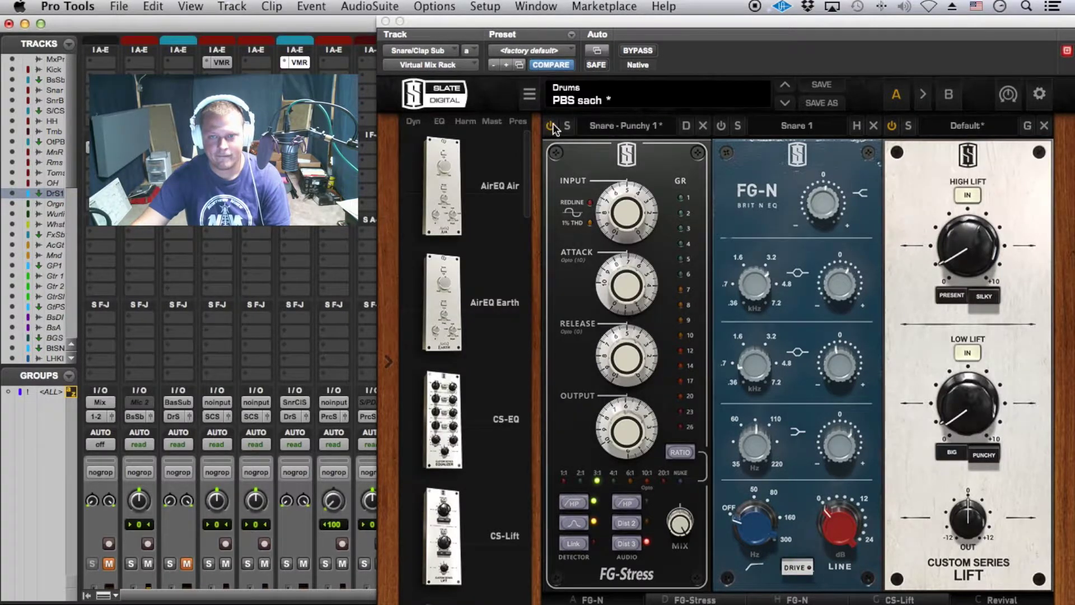
{"action": "left_click", "coordinate": [666, 285]}
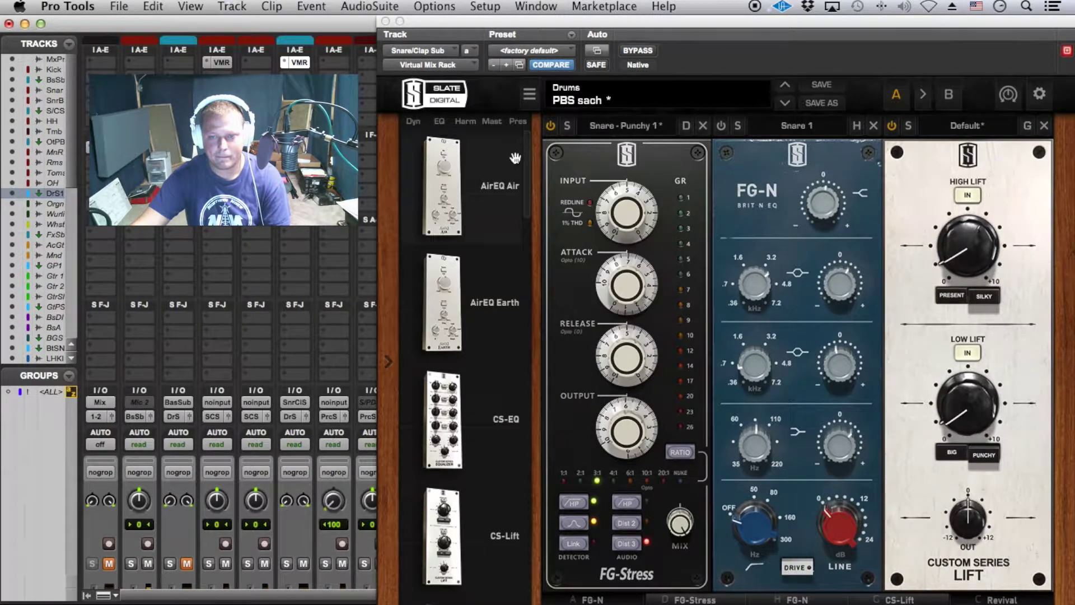
Compare the Snare/Clap Sub with FG-Stress off and on, and with the whole Virtual Mix Rack bypassed and active.
{"action": "left_click", "coordinate": [549, 129]}
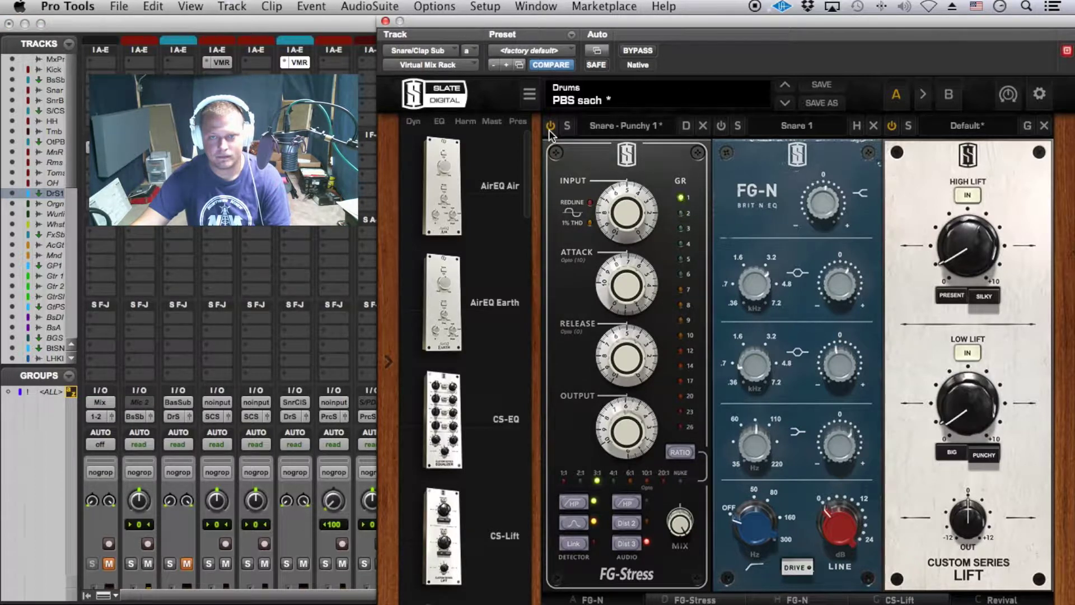
{"action": "left_click", "coordinate": [551, 126]}
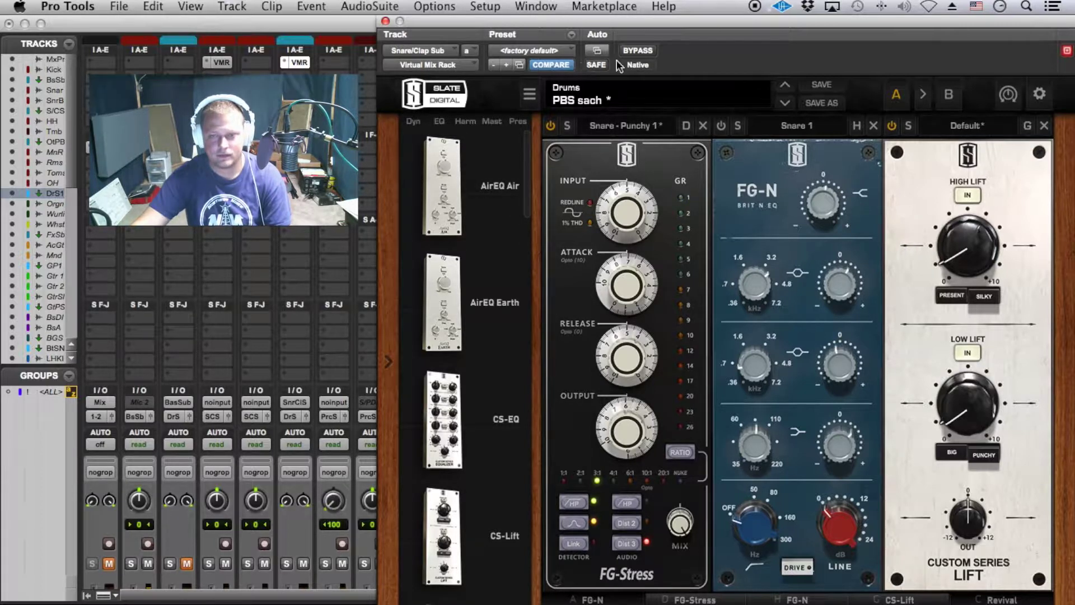
{"action": "left_click", "coordinate": [638, 51]}
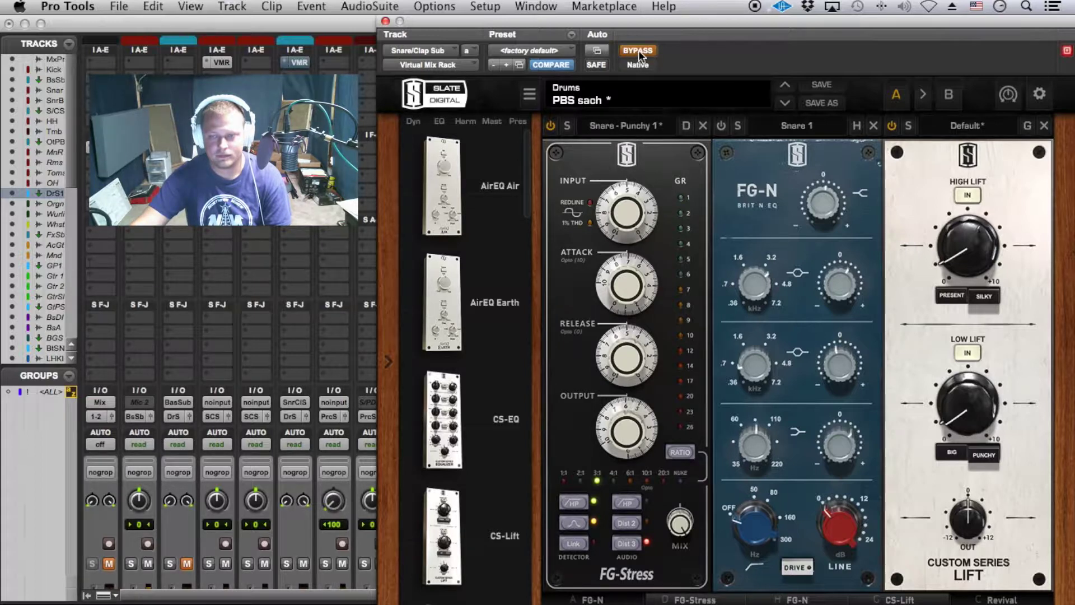
{"action": "left_click", "coordinate": [638, 51]}
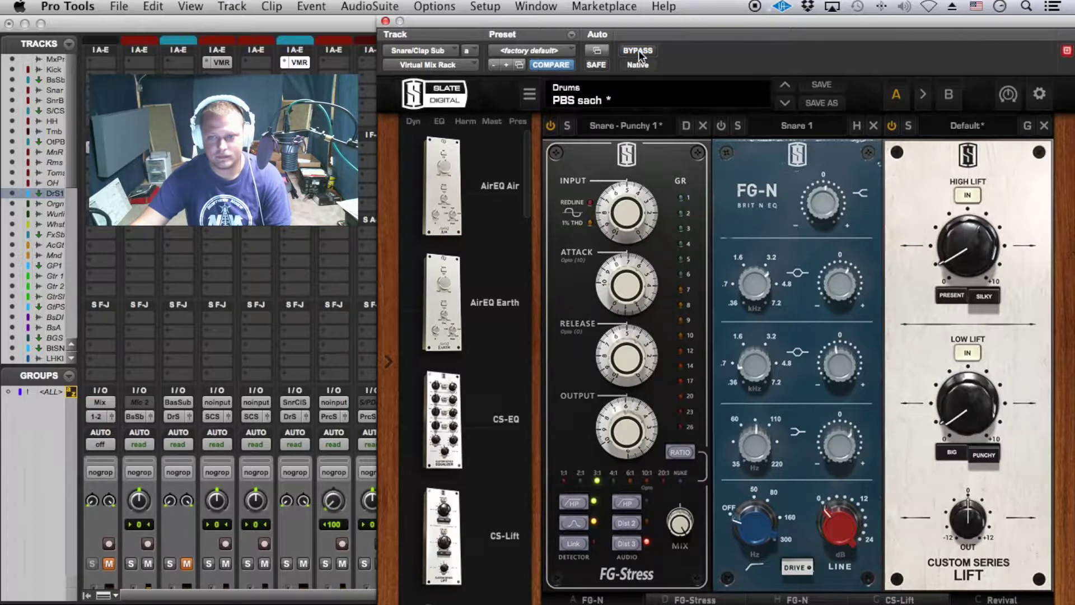
Close the snare rack, mute the Sn/CS track and unmute the OthPB track.
{"action": "left_click", "coordinate": [385, 22]}
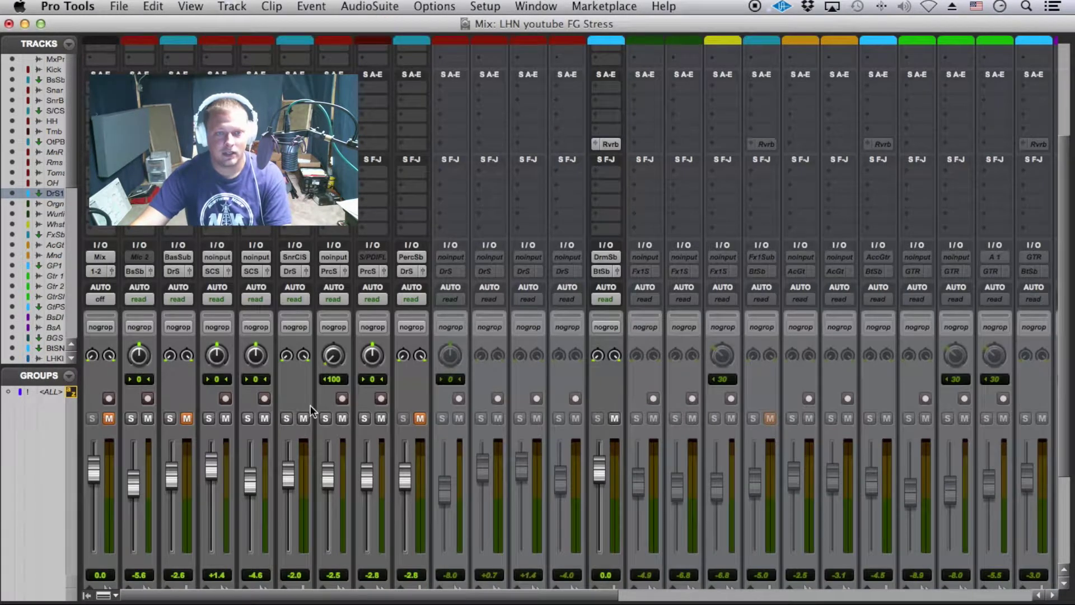
{"action": "left_click", "coordinate": [305, 417]}
{"action": "left_click", "coordinate": [419, 418]}
{"action": "scroll", "coordinate": [411, 418], "scroll_direction": "down", "scroll_amount": 5}
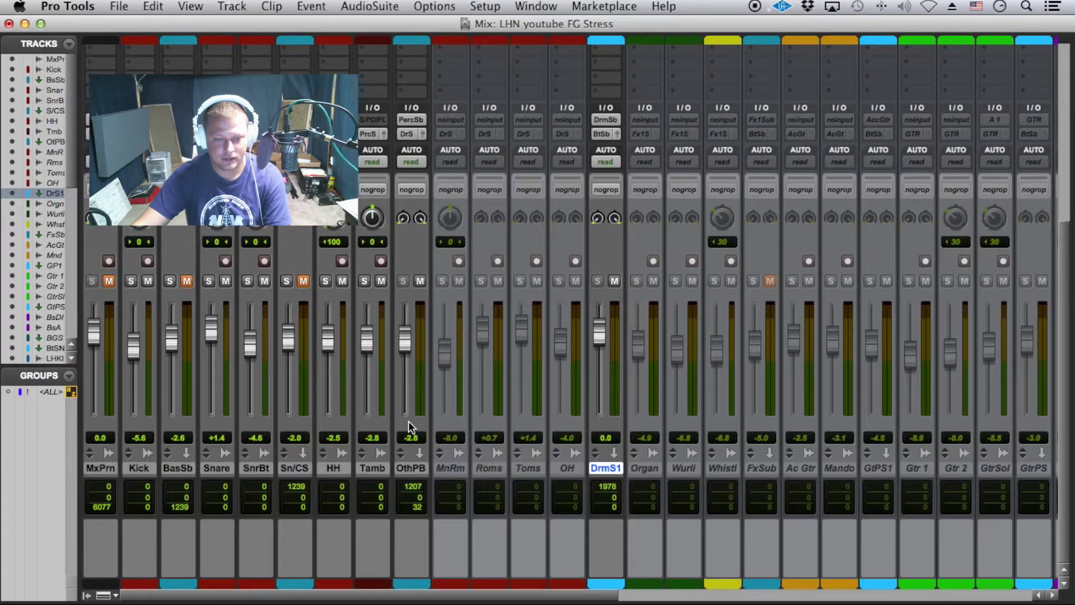
{"action": "scroll", "coordinate": [409, 421], "scroll_direction": "up", "scroll_amount": 5}
Open the Virtual Mix Rack on the OthPB track and dismiss the repeated CPU overload errors.
{"action": "left_click", "coordinate": [418, 63]}
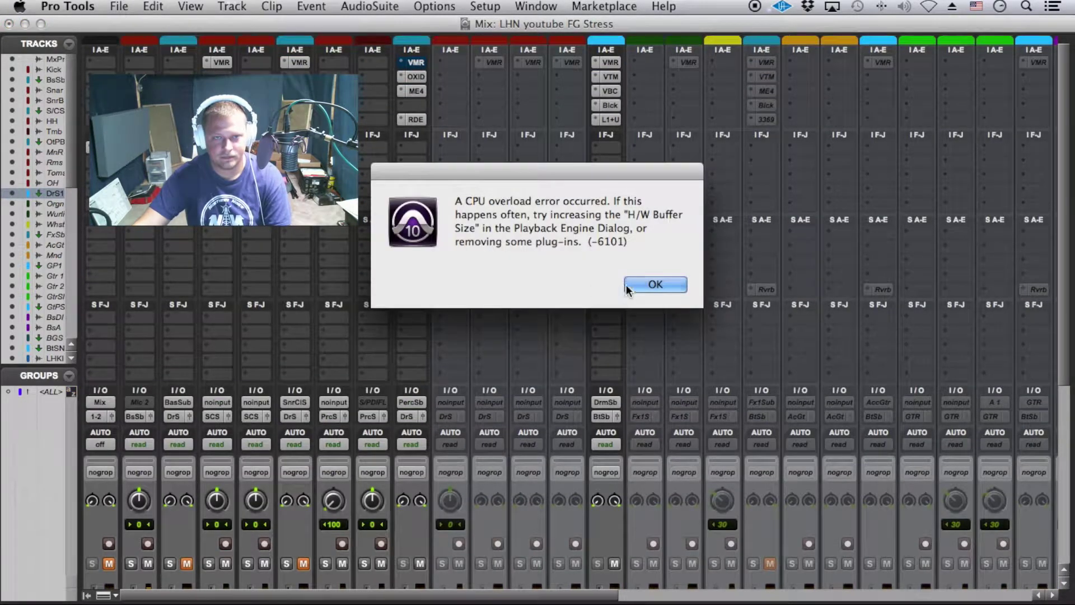
{"action": "left_click", "coordinate": [627, 284]}
{"action": "left_click", "coordinate": [418, 60]}
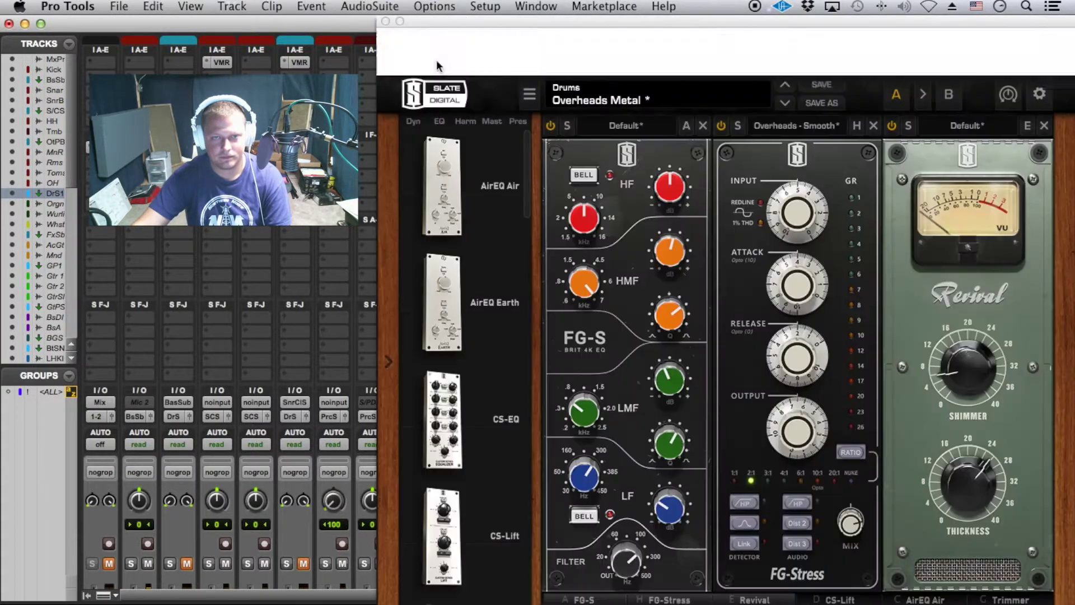
{"action": "left_click", "coordinate": [666, 286]}
{"action": "left_click", "coordinate": [666, 283]}
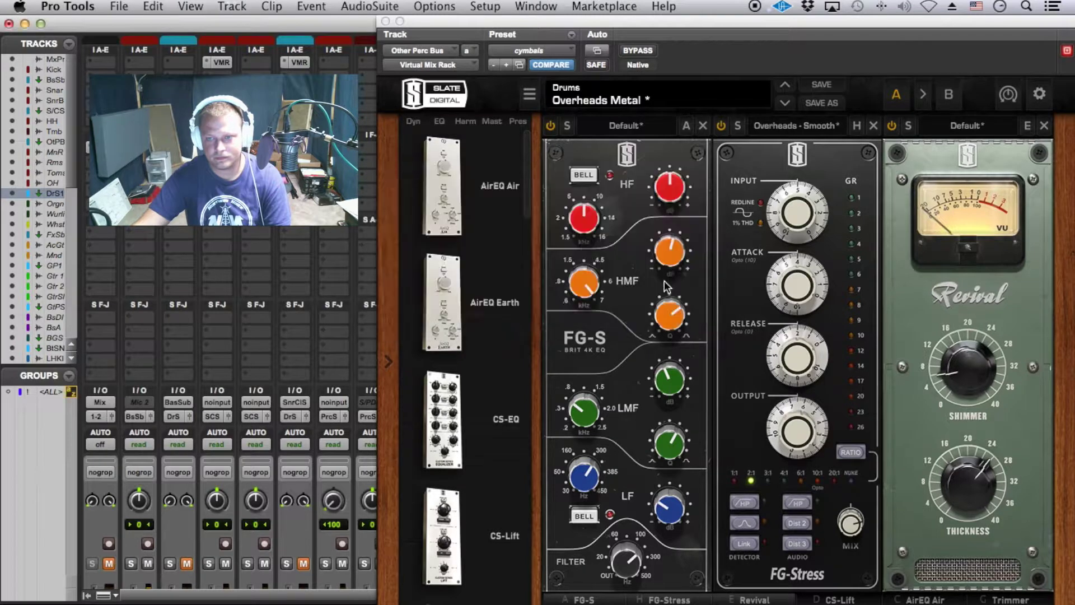
{"action": "left_click", "coordinate": [672, 283]}
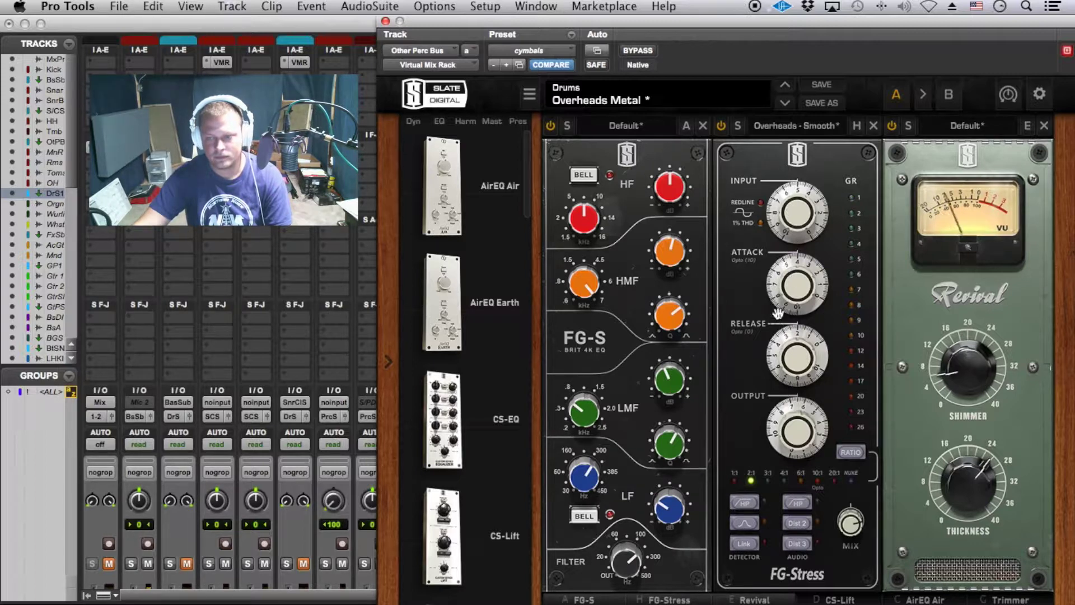
Adjust the attack to 4.10 and fine-tune the mix and input of FG-Stress on the Other Perc Bus.
{"action": "mouse_move", "coordinate": [801, 278]}
{"action": "left_mouse_down"}
{"action": "mouse_move", "coordinate": [822, 248]}
{"action": "mouse_move", "coordinate": [806, 283]}
{"action": "left_mouse_up"}
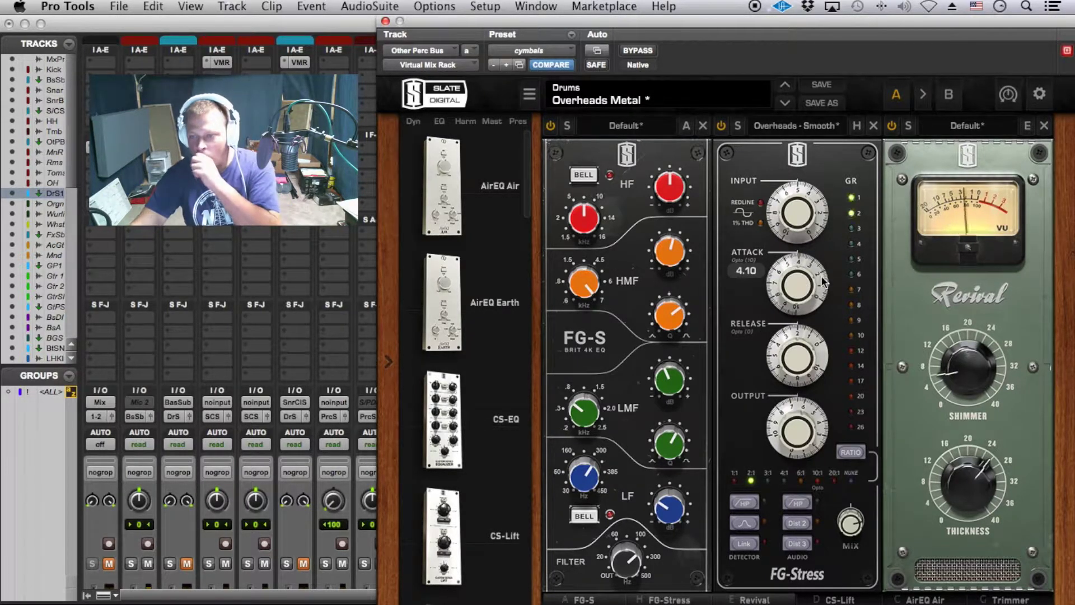
{"action": "left_click_drag", "start_coordinate": [846, 515], "coordinate": [862, 503]}
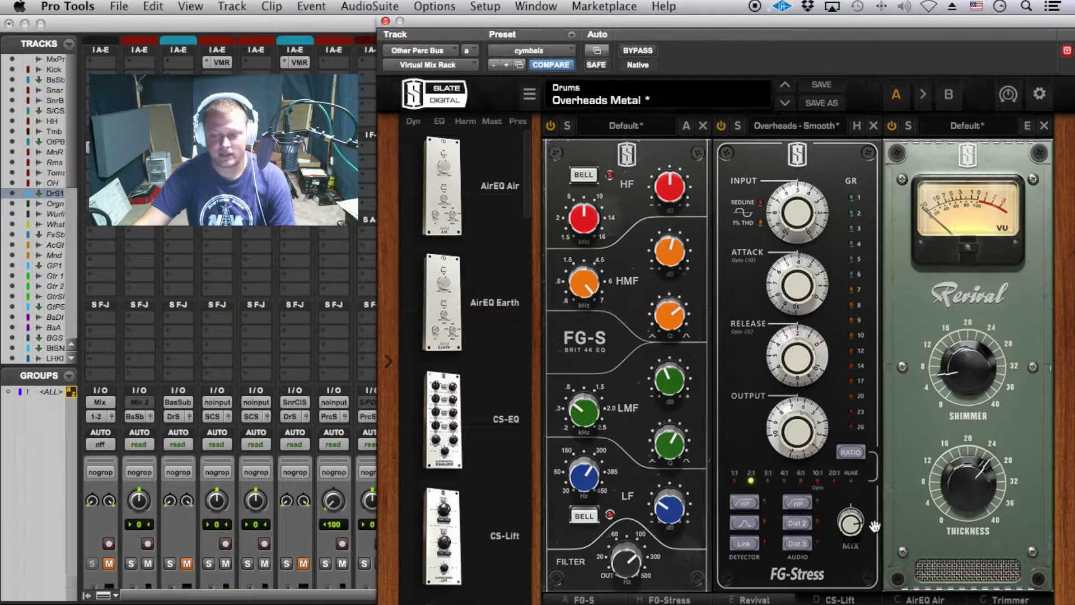
{"action": "mouse_move", "coordinate": [866, 527]}
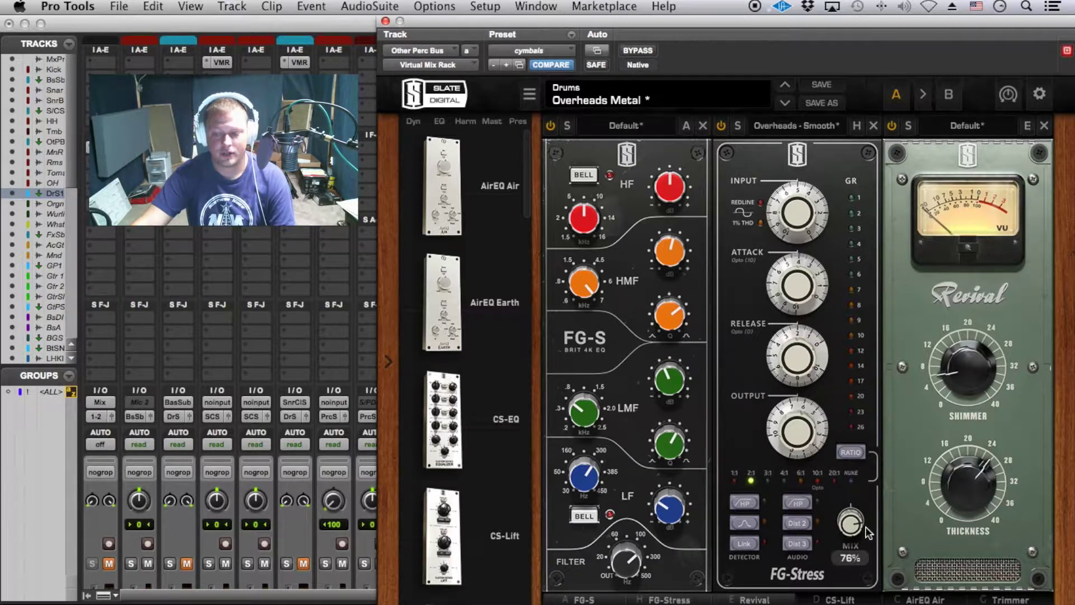
{"action": "mouse_move", "coordinate": [853, 533]}
{"action": "left_mouse_down"}
{"action": "mouse_move", "coordinate": [867, 476]}
{"action": "mouse_move", "coordinate": [852, 520]}
{"action": "left_mouse_up"}
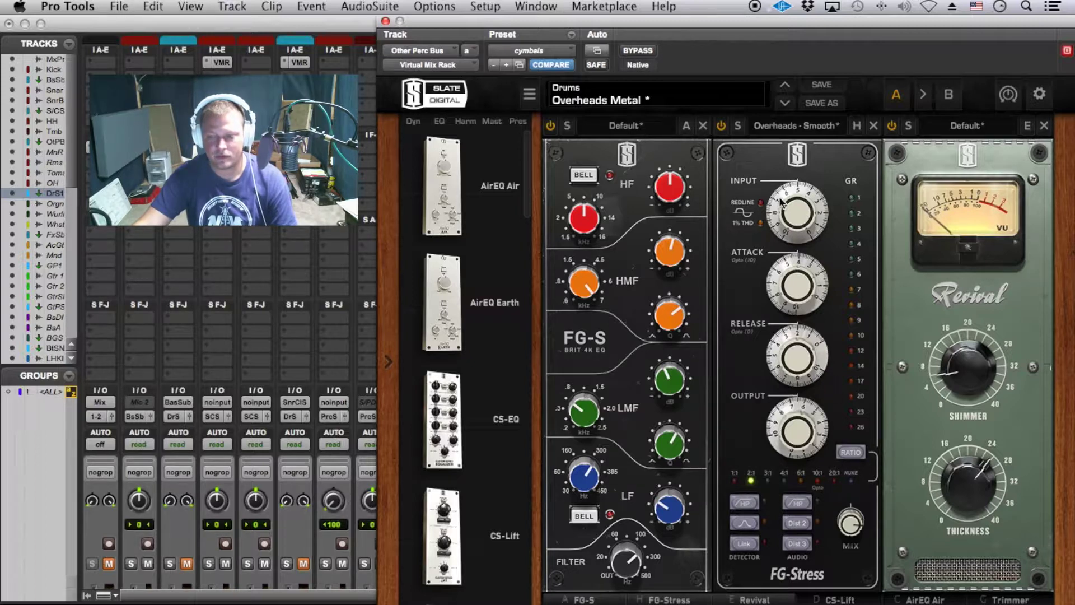
{"action": "mouse_move", "coordinate": [781, 204]}
{"action": "left_click_drag", "start_coordinate": [781, 204], "coordinate": [785, 213]}
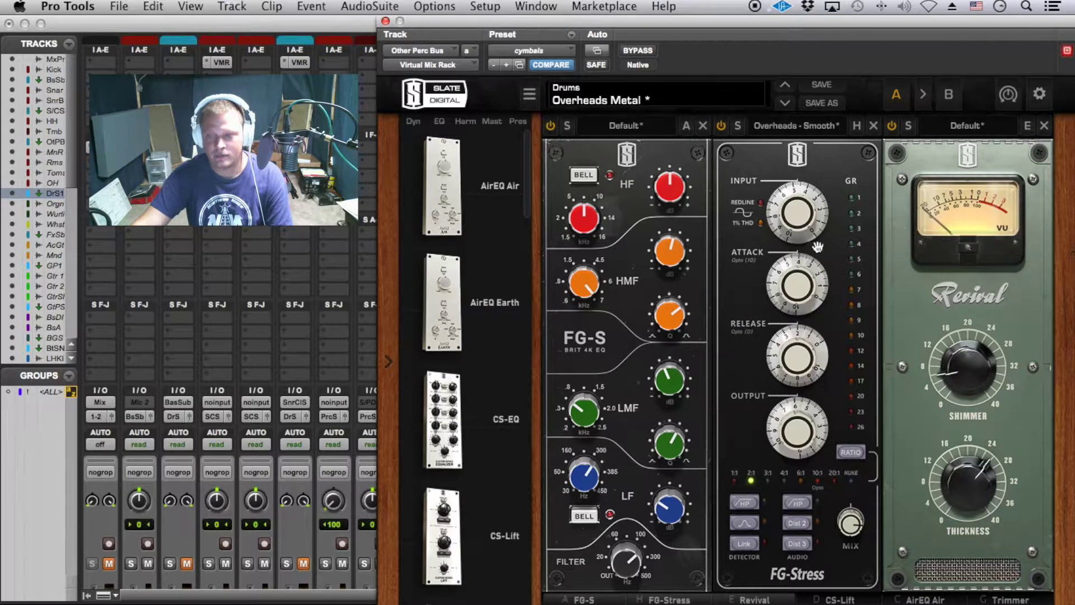
Close the rack, open the Renaissance DeEsser on the Snare/Clap Sub and compare its two filter types.
{"action": "left_click", "coordinate": [385, 22]}
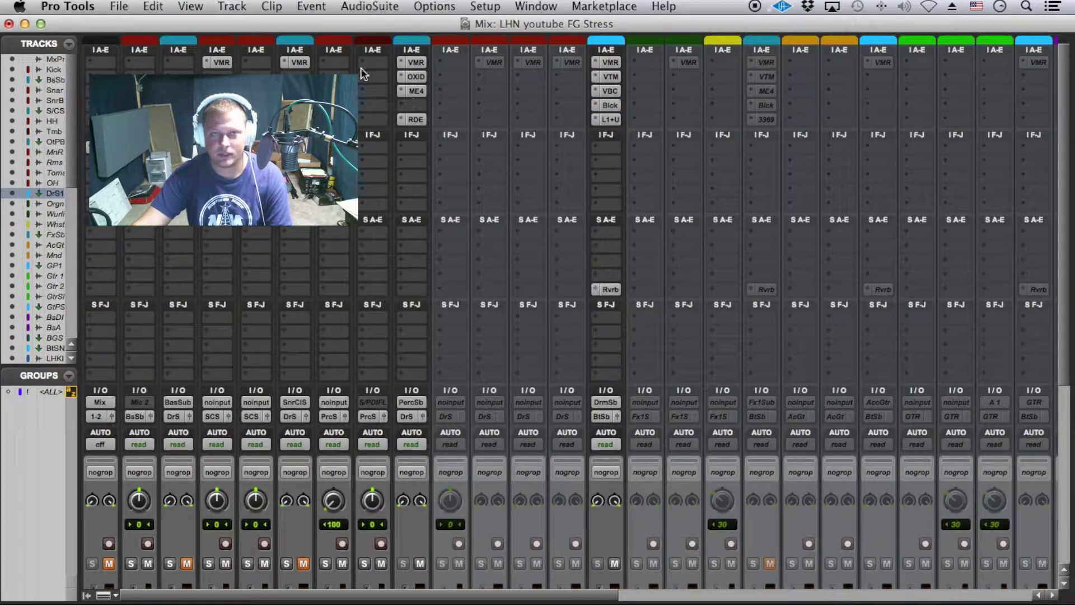
{"action": "left_click", "coordinate": [415, 119]}
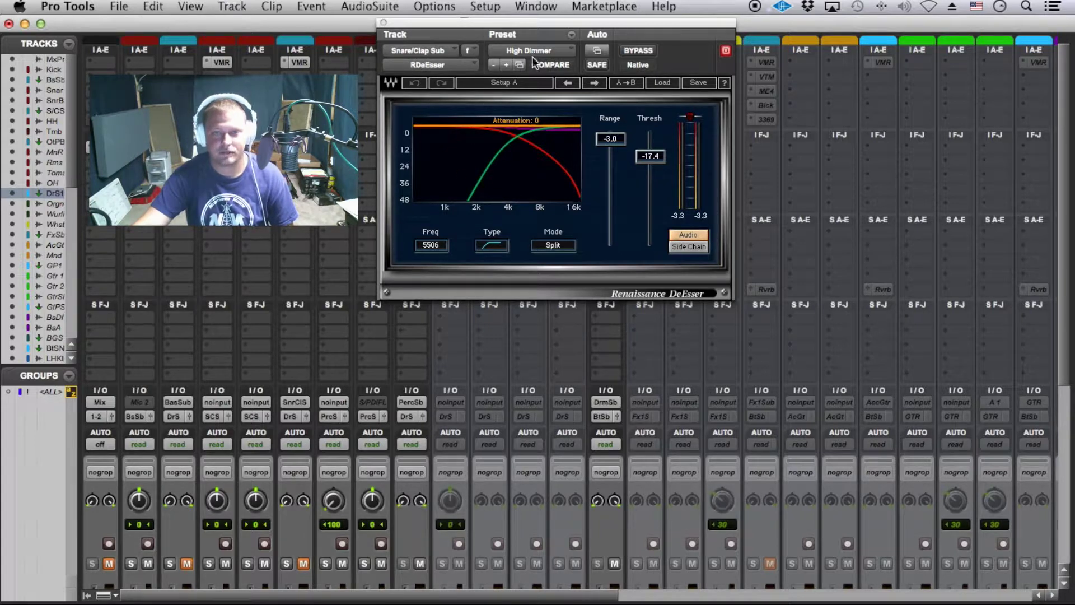
{"action": "left_click", "coordinate": [495, 246]}
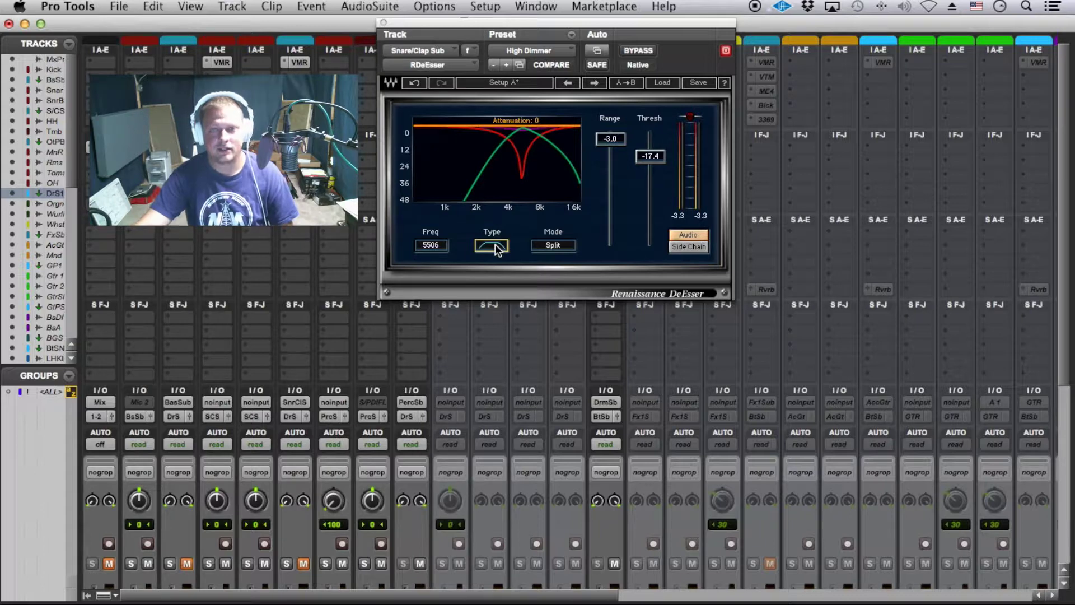
{"action": "left_click", "coordinate": [495, 246]}
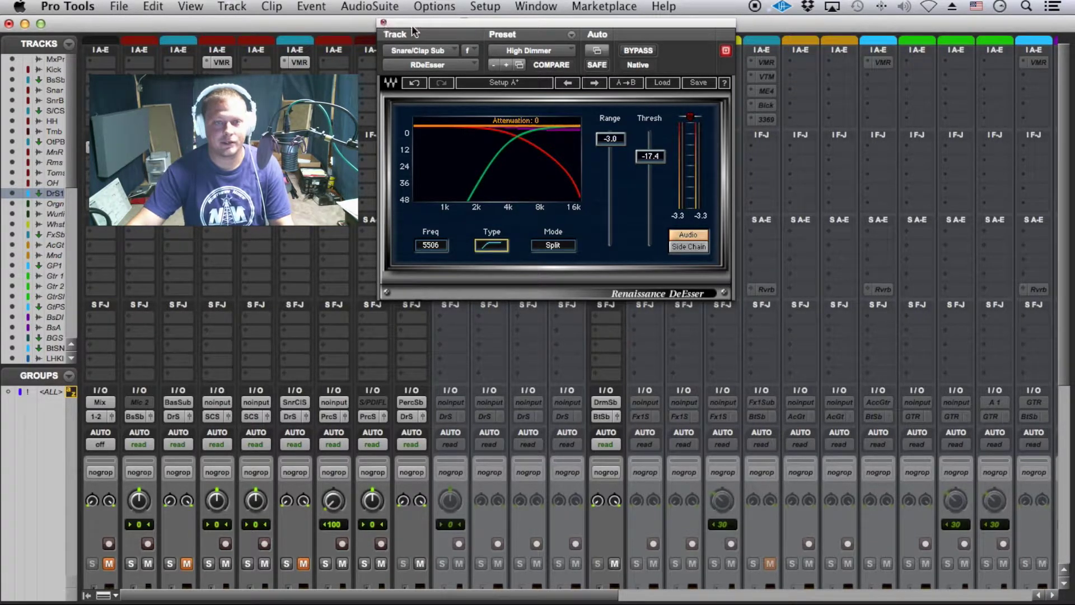
Vary the Renaissance DeEsser's range up and down, ending at -2.0.
{"action": "left_click", "coordinate": [610, 139]}
{"action": "key", "text": "Up"}
{"action": "key", "text": "Up"}
{"action": "key", "text": "Up"}
{"action": "key", "text": "Up"}
{"action": "key", "text": "Up"}
{"action": "key", "text": "Up"}
{"action": "key", "text": "Up"}
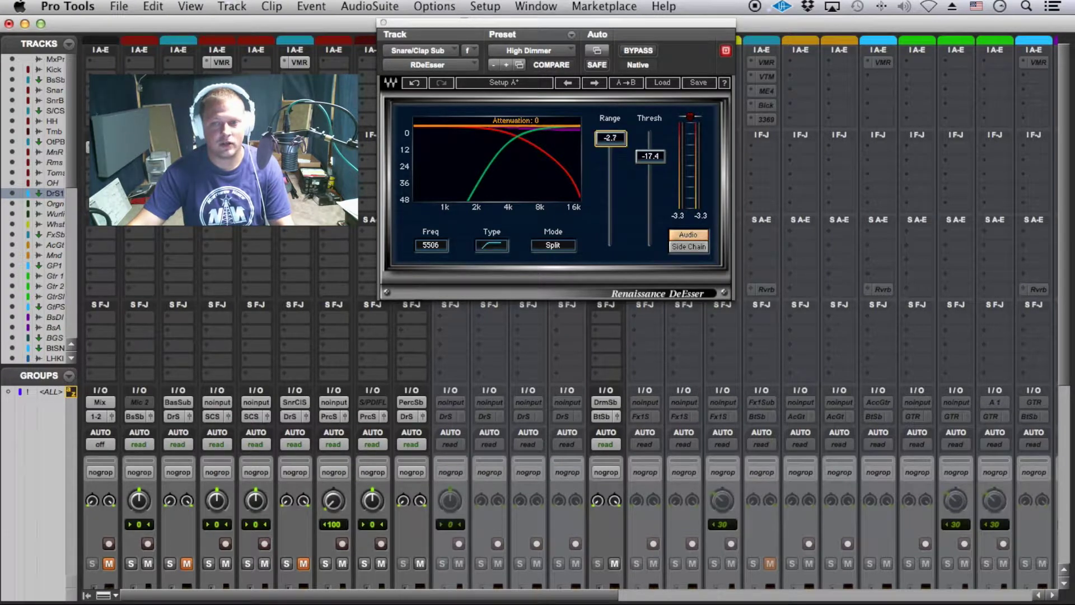
{"action": "key", "text": "Up"}
{"action": "key", "text": "Up"}
{"action": "key", "text": "Up"}
{"action": "key", "text": "Up"}
{"action": "key", "text": "Up"}
{"action": "key", "text": "Up"}
{"action": "key", "text": "Up"}
{"action": "key", "text": "Up"}
{"action": "key", "text": "Up"}
{"action": "key", "text": "Up"}
{"action": "key", "text": "Up"}
{"action": "key", "text": "Up"}
{"action": "key", "text": "Up"}
{"action": "key", "text": "Up"}
{"action": "key", "text": "Up"}
{"action": "key", "text": "Up"}
{"action": "key", "text": "Up"}
{"action": "key", "text": "Up"}
{"action": "key", "text": "Up"}
{"action": "key", "text": "Up"}
{"action": "key", "text": "Down"}
{"action": "key", "text": "Down"}
{"action": "key", "text": "Down"}
{"action": "key", "text": "Down"}
{"action": "key", "text": "Down"}
{"action": "key", "text": "Down"}
{"action": "key", "text": "Down"}
{"action": "key", "text": "Down"}
{"action": "key", "text": "Down"}
{"action": "key", "text": "Down"}
{"action": "key", "text": "Down"}
{"action": "key", "text": "Down"}
{"action": "key", "text": "Down"}
{"action": "key", "text": "Down"}
{"action": "key", "text": "Down"}
{"action": "key", "text": "Down"}
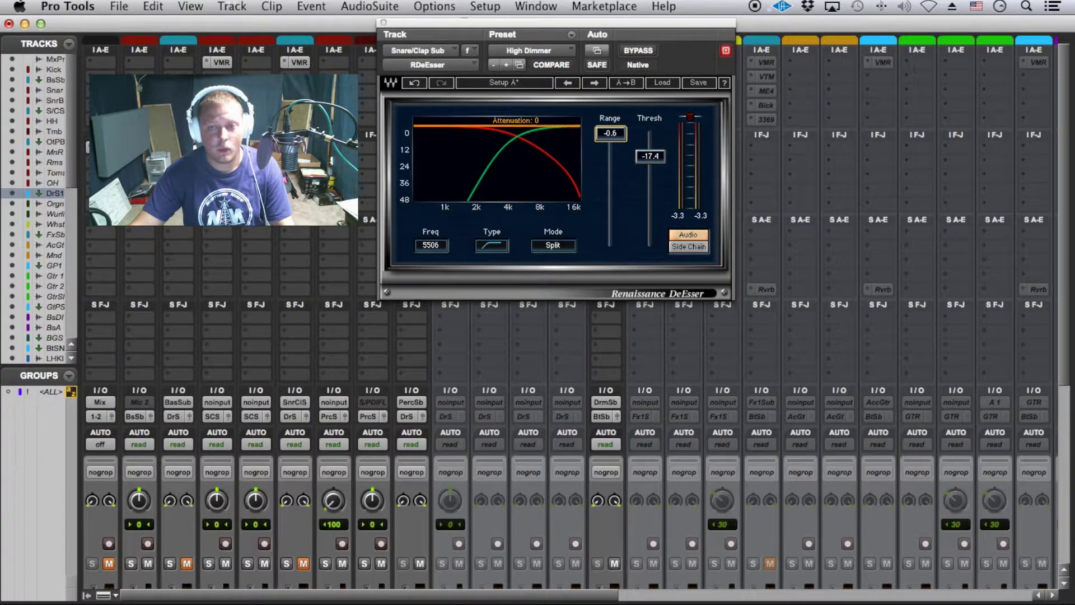
{"action": "key", "text": "Down"}
{"action": "key", "text": "Down"}
{"action": "key", "text": "Down"}
{"action": "key", "text": "Down"}
{"action": "key", "text": "Down"}
{"action": "key", "text": "Down"}
{"action": "key", "text": "Down"}
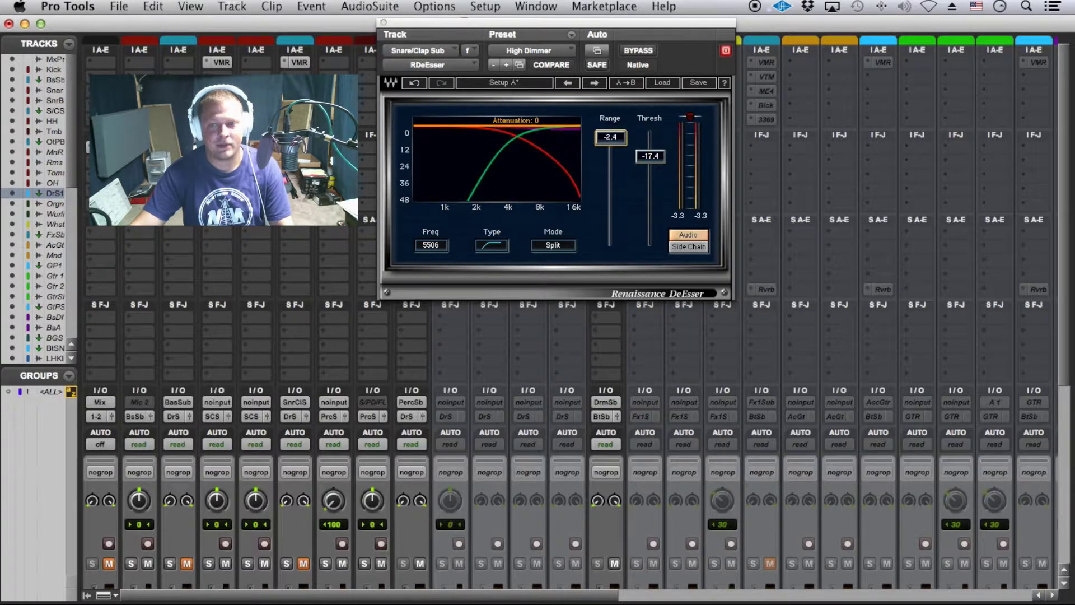
{"action": "key", "text": "Up"}
{"action": "key", "text": "Up"}
{"action": "key", "text": "Up"}
{"action": "key", "text": "Up"}
{"action": "key", "text": "Up"}
{"action": "key", "text": "Up"}
{"action": "key", "text": "Up"}
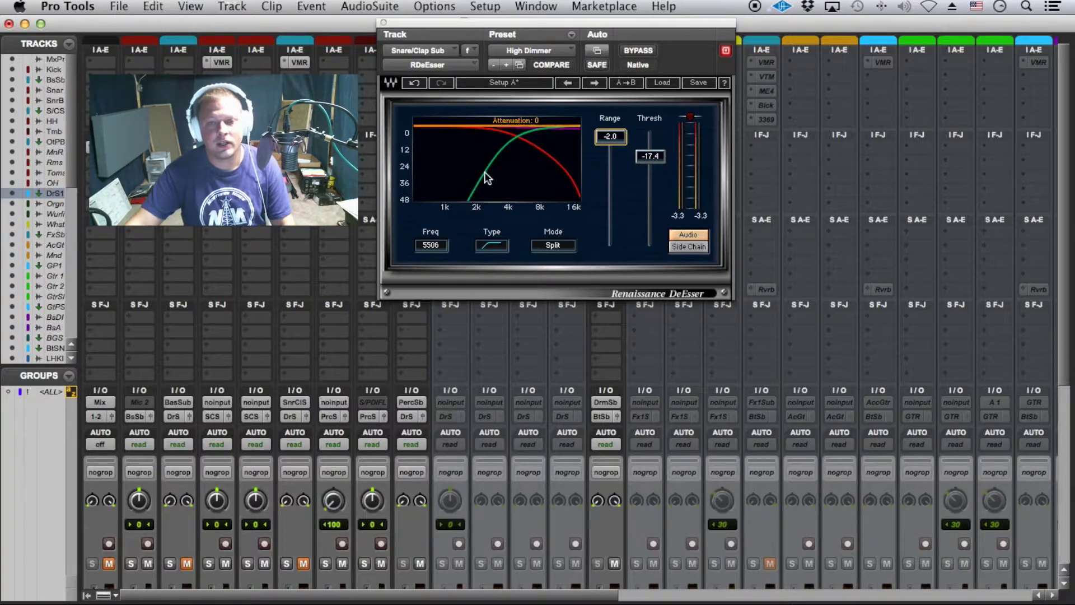
Switch the Renaissance DeEsser to the band-pass filter type and set its frequency to 2994.
{"action": "left_click", "coordinate": [503, 245]}
{"action": "mouse_move", "coordinate": [426, 246]}
{"action": "left_mouse_down"}
{"action": "mouse_move", "coordinate": [425, 276]}
{"action": "mouse_move", "coordinate": [441, 252]}
{"action": "mouse_move", "coordinate": [430, 206]}
{"action": "mouse_move", "coordinate": [431, 239]}
{"action": "left_mouse_up"}
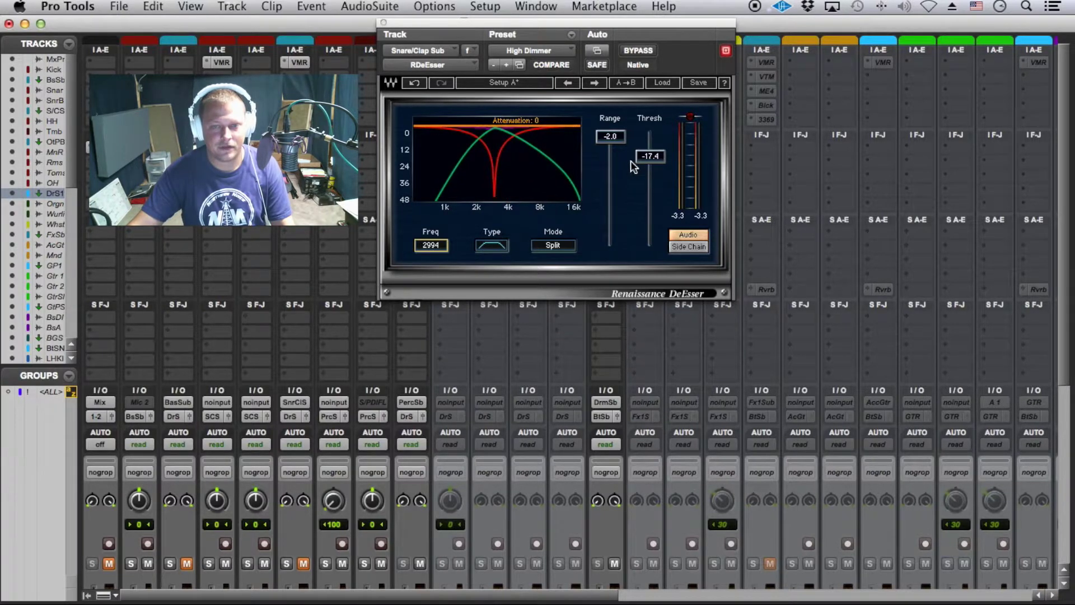
Reload the High Dimmer preset in the Renaissance DeEsser and close the plug-in window.
{"action": "left_click", "coordinate": [531, 51]}
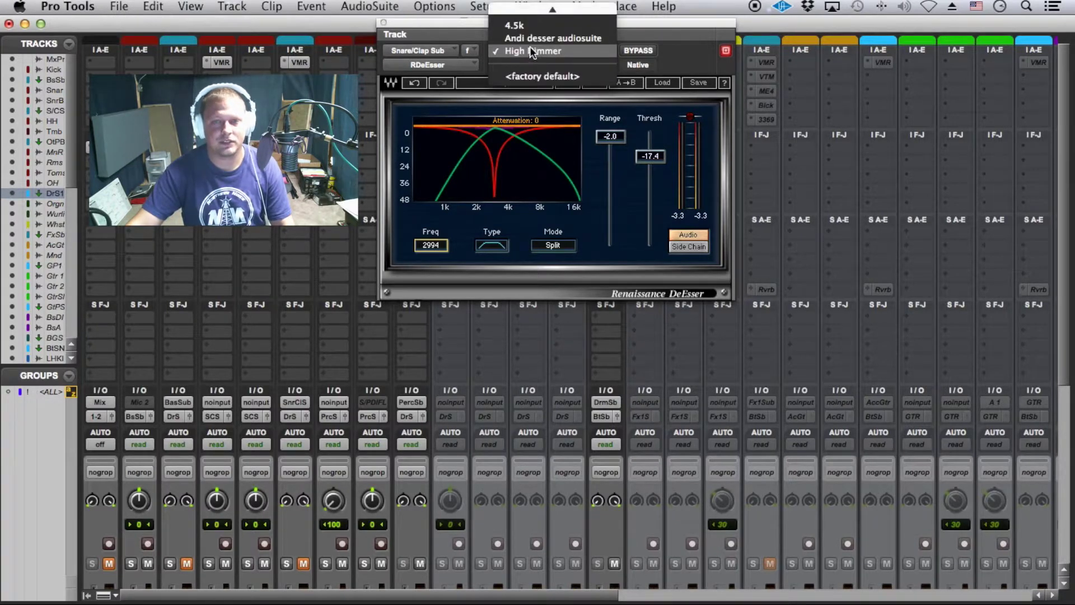
{"action": "left_click", "coordinate": [535, 51]}
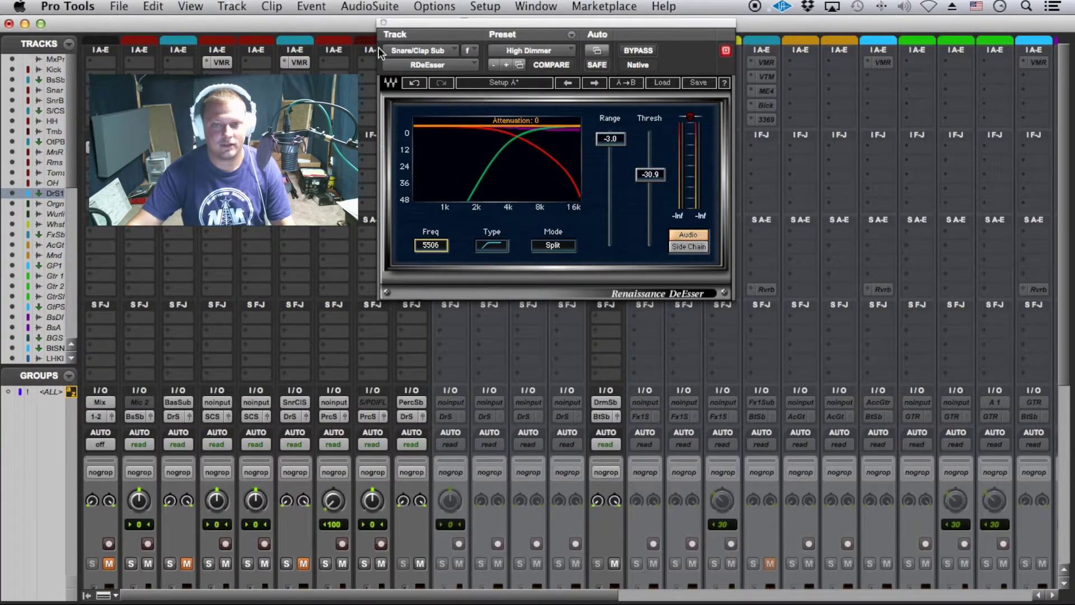
{"action": "left_click", "coordinate": [383, 24]}
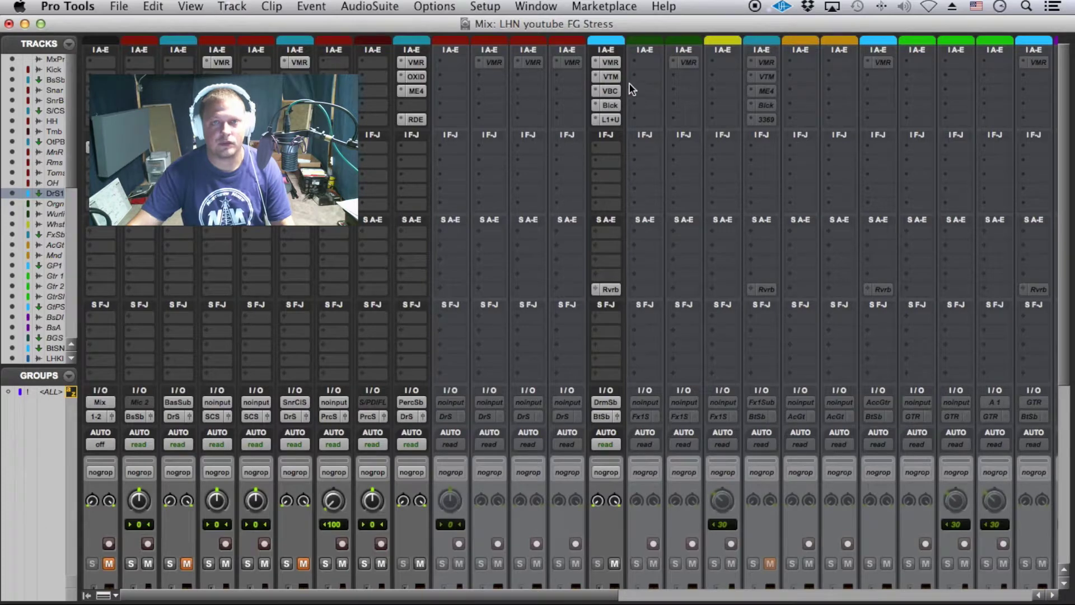
{"action": "scroll", "coordinate": [608, 150], "scroll_direction": "down", "scroll_amount": 2}
{"action": "scroll", "coordinate": [598, 168], "scroll_direction": "up", "scroll_amount": 2}
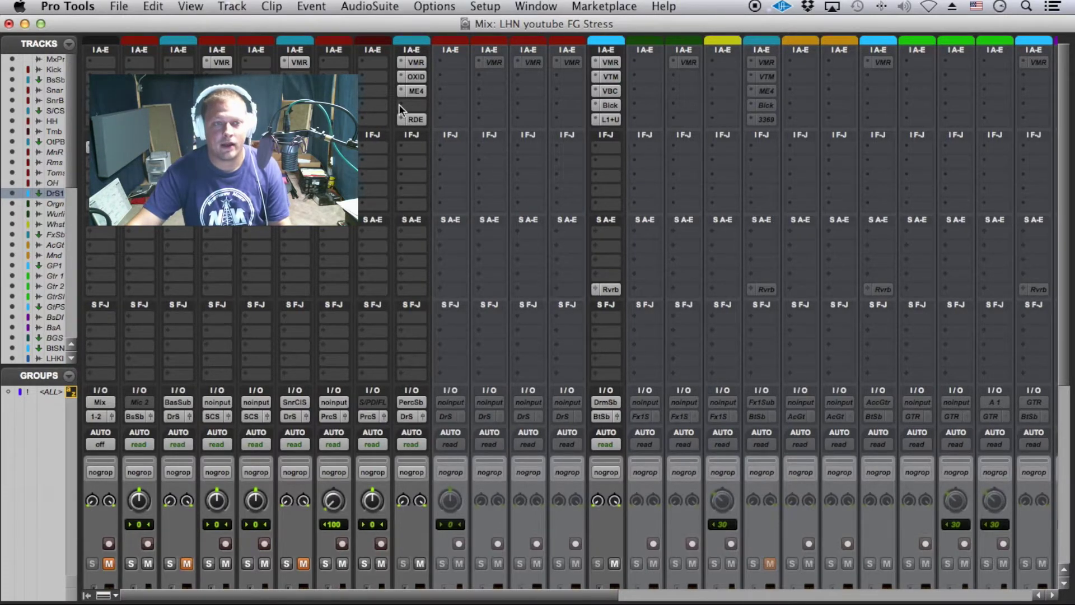
{"action": "scroll", "coordinate": [414, 92], "scroll_direction": "down", "scroll_amount": 2}
{"action": "scroll", "coordinate": [563, 257], "scroll_direction": "up", "scroll_amount": 2}
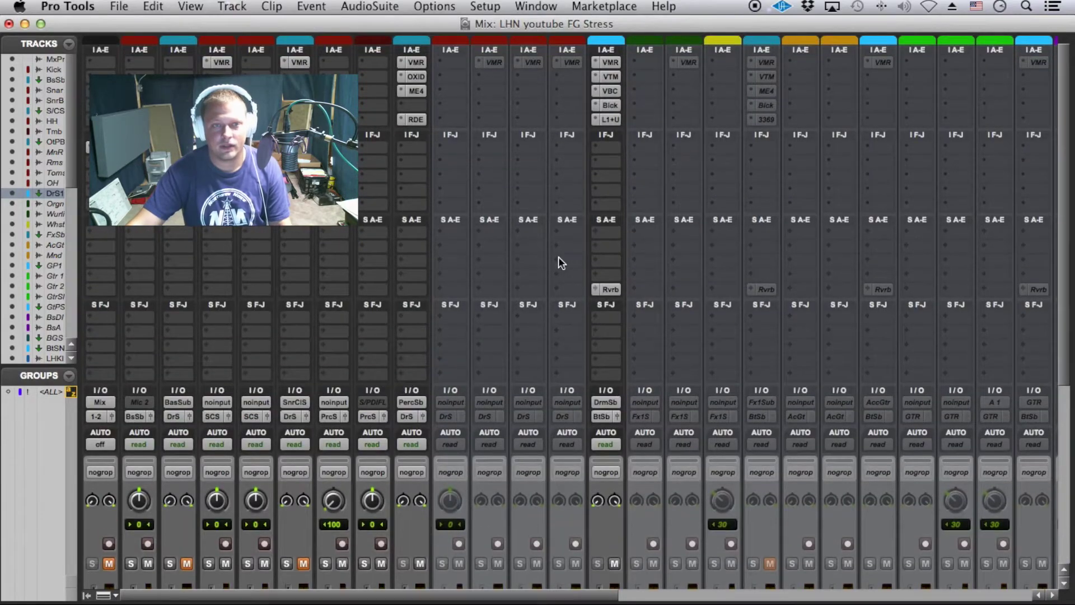